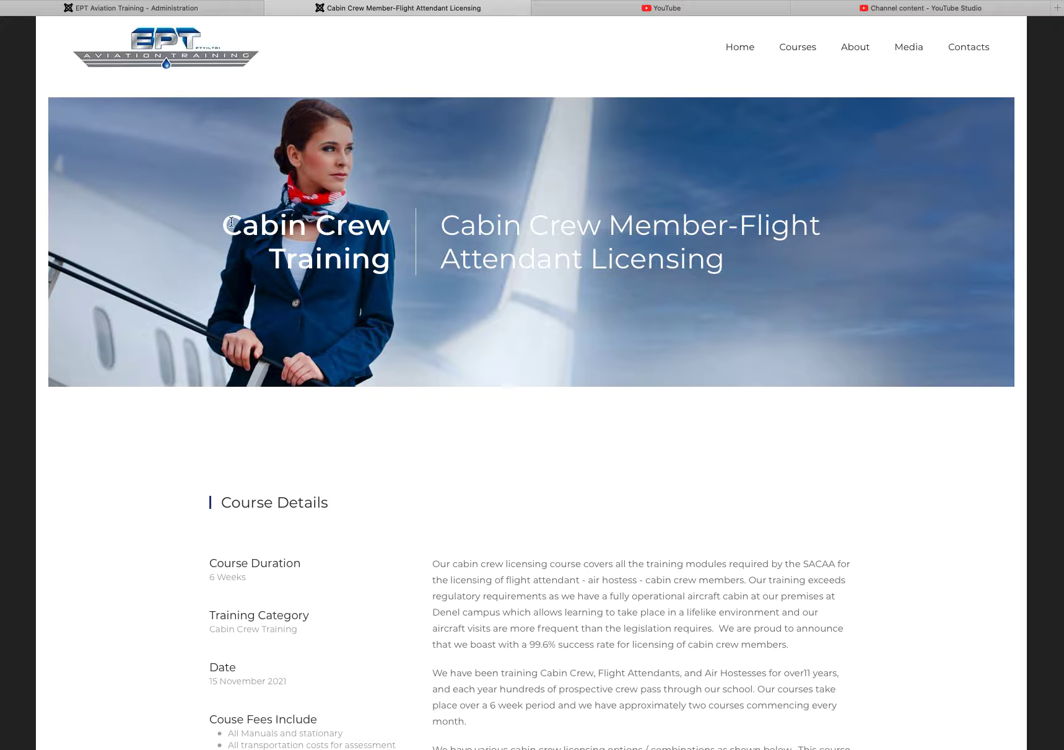
Step: Review the course page heading and details: 6 Weeks duration, Cabin Crew Training, 15 November 2021
left_click_drag(225, 222, 388, 265)
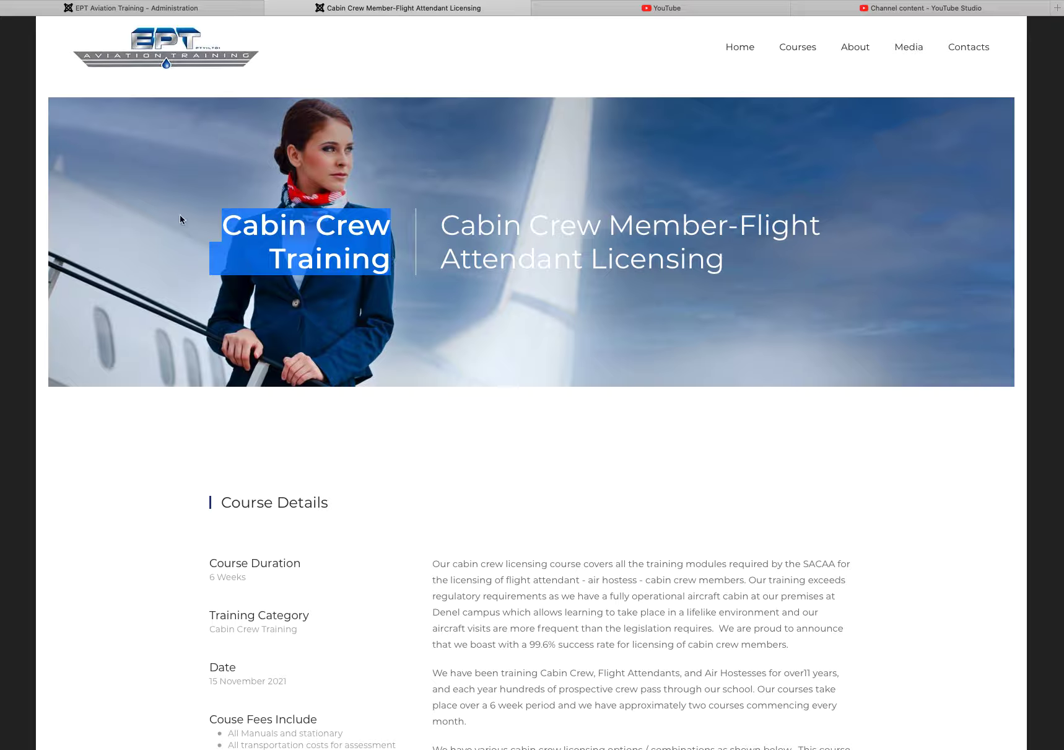
left_click(316, 258)
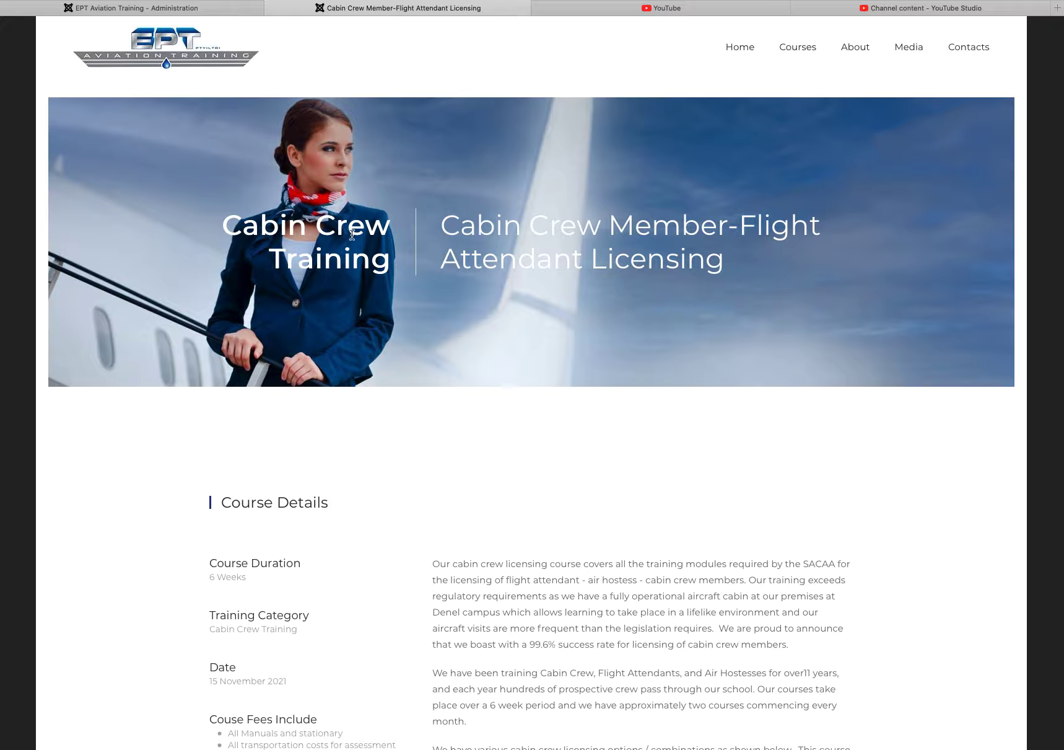
triple_click(232, 229)
left_click(475, 261)
left_click_drag(444, 223, 704, 270)
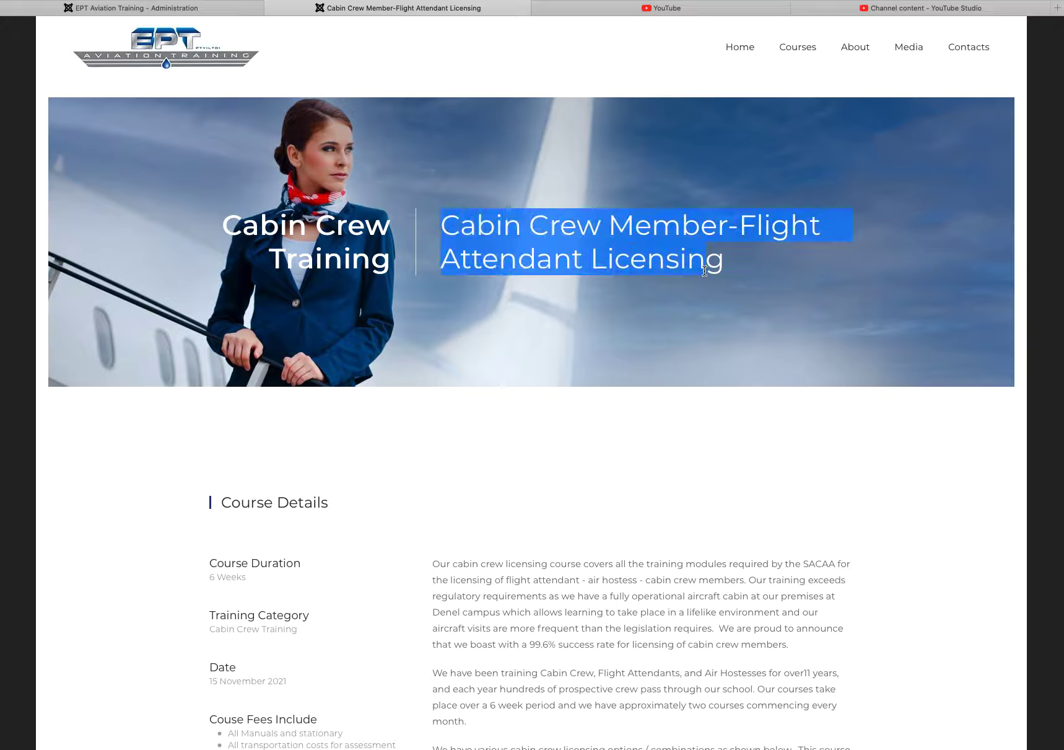
left_click(775, 300)
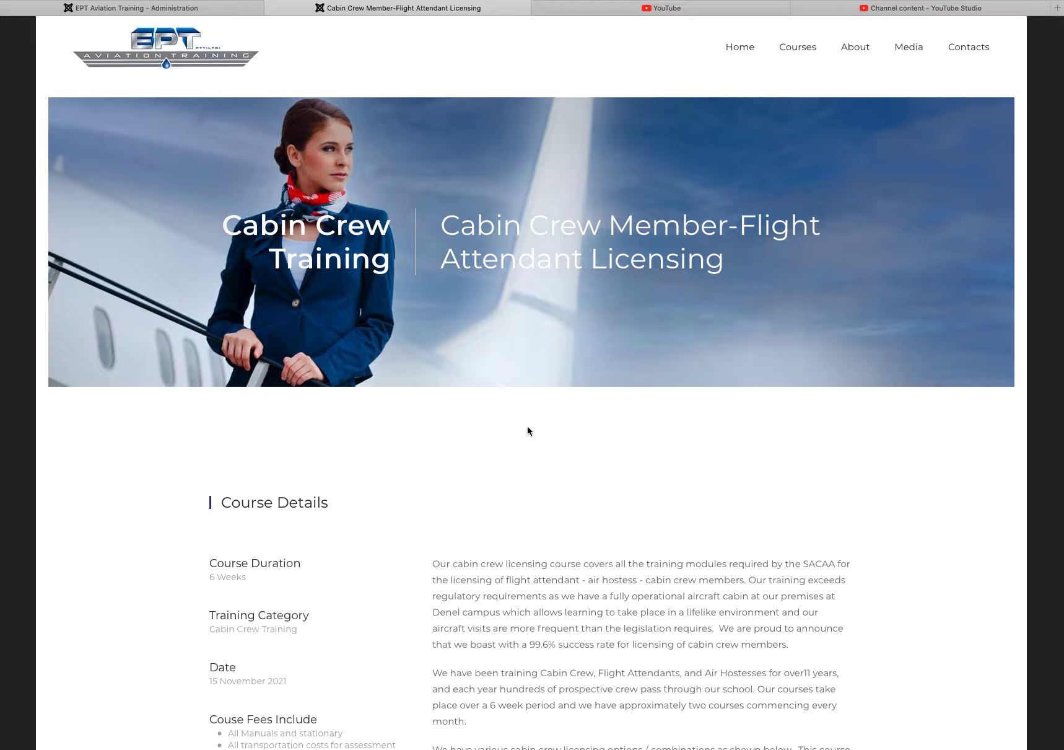
scroll(528, 429, "down", 3)
scroll(529, 422, "down", 3)
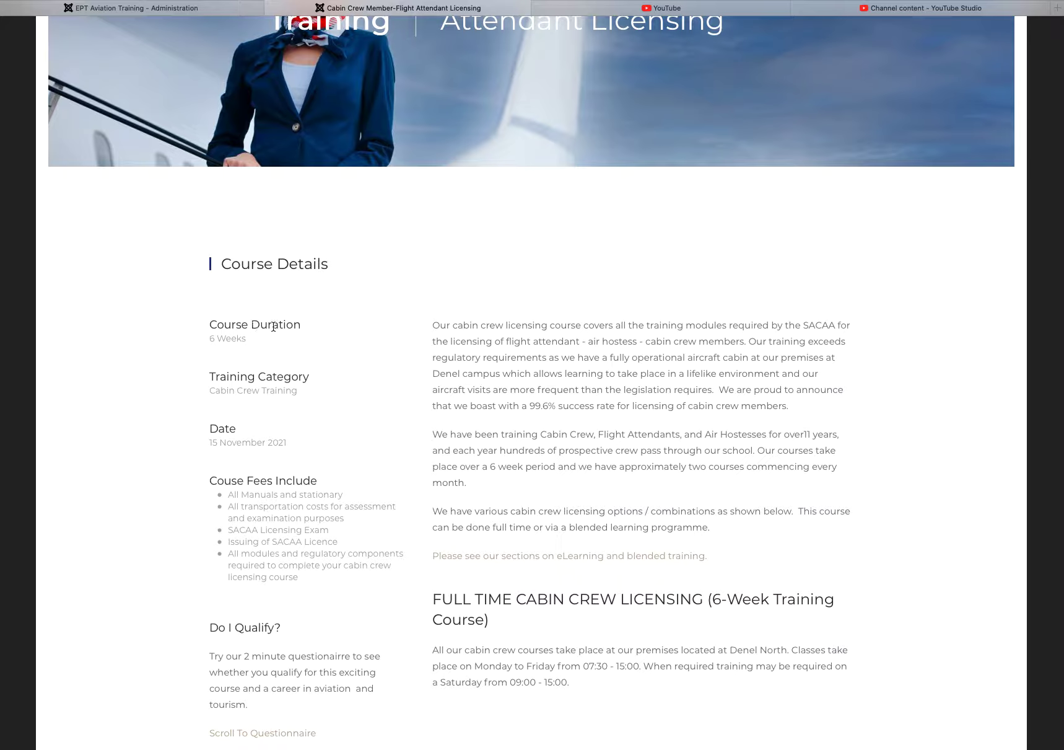
scroll(251, 328, "up", 1)
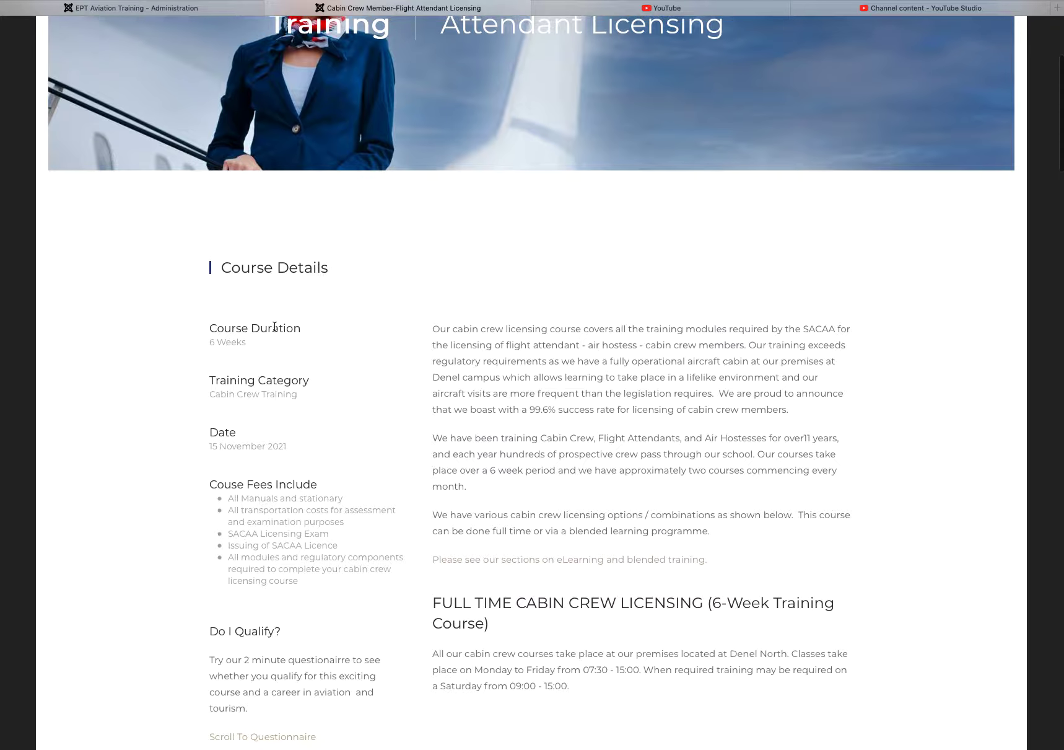
double_click(219, 342)
triple_click(251, 391)
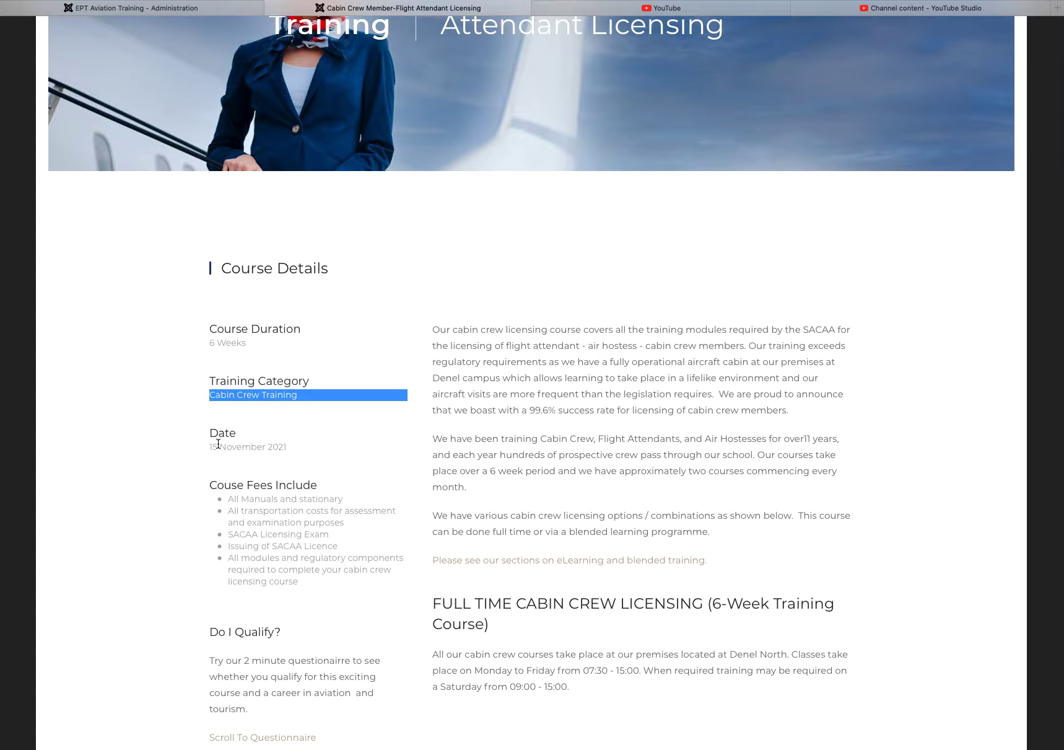
left_click_drag(284, 447, 203, 447)
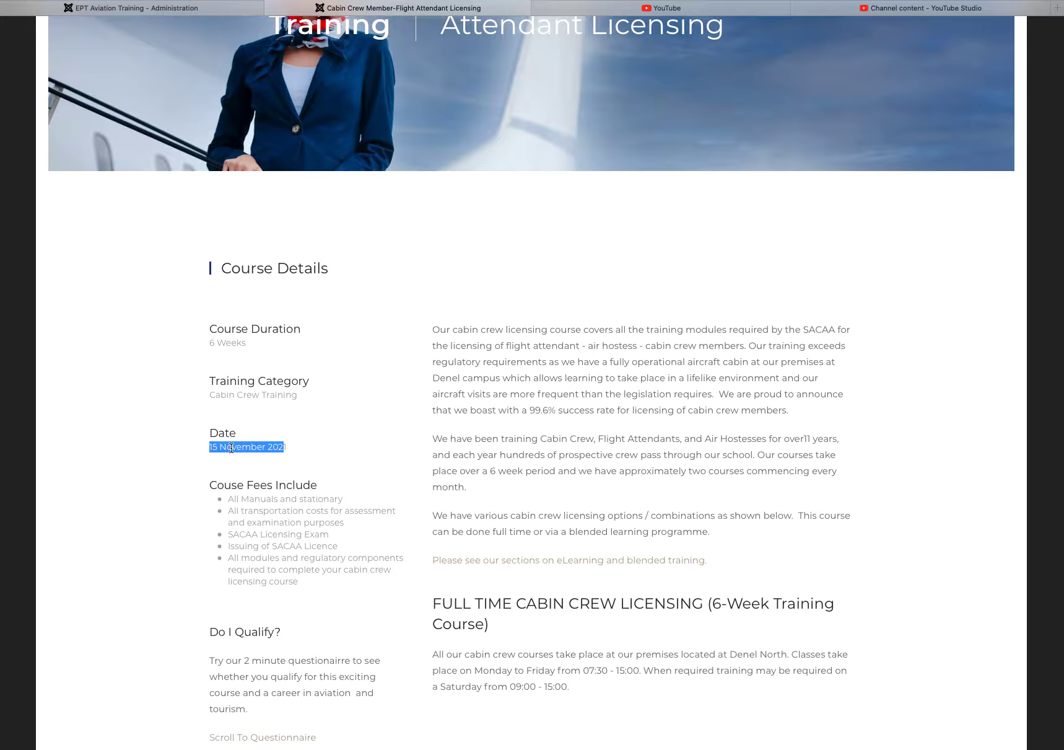
Step: Review the included course fees and the Do I Qualify? questionnaire further down the page
scroll(309, 453, "down", 3)
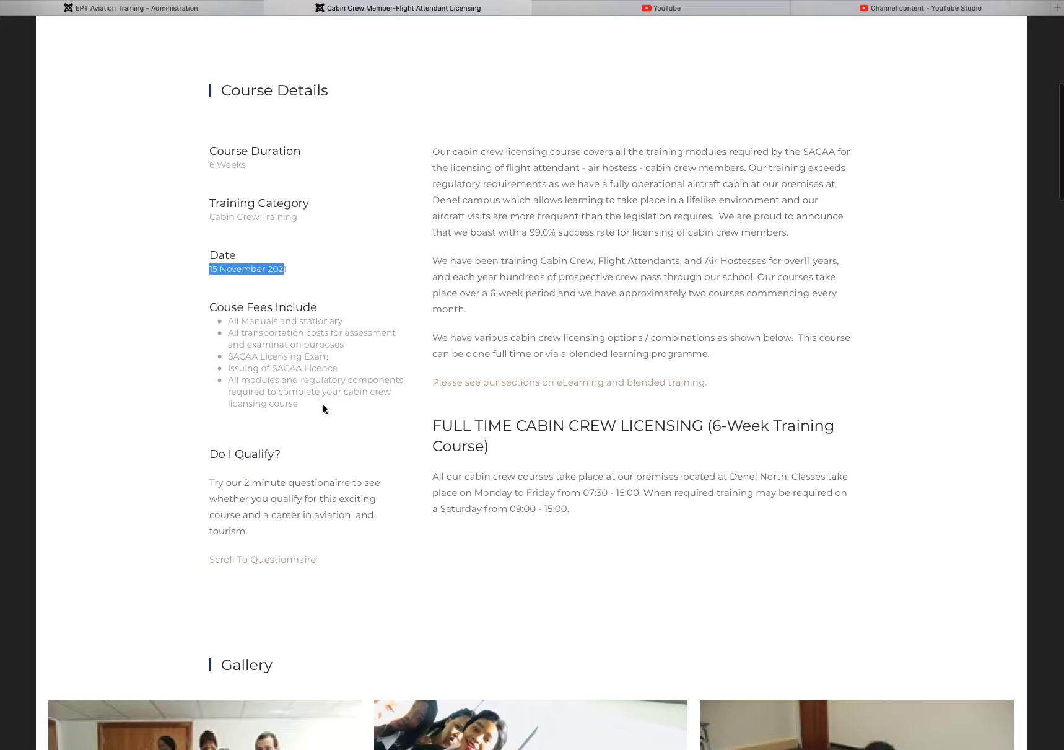
left_click_drag(310, 409, 214, 334)
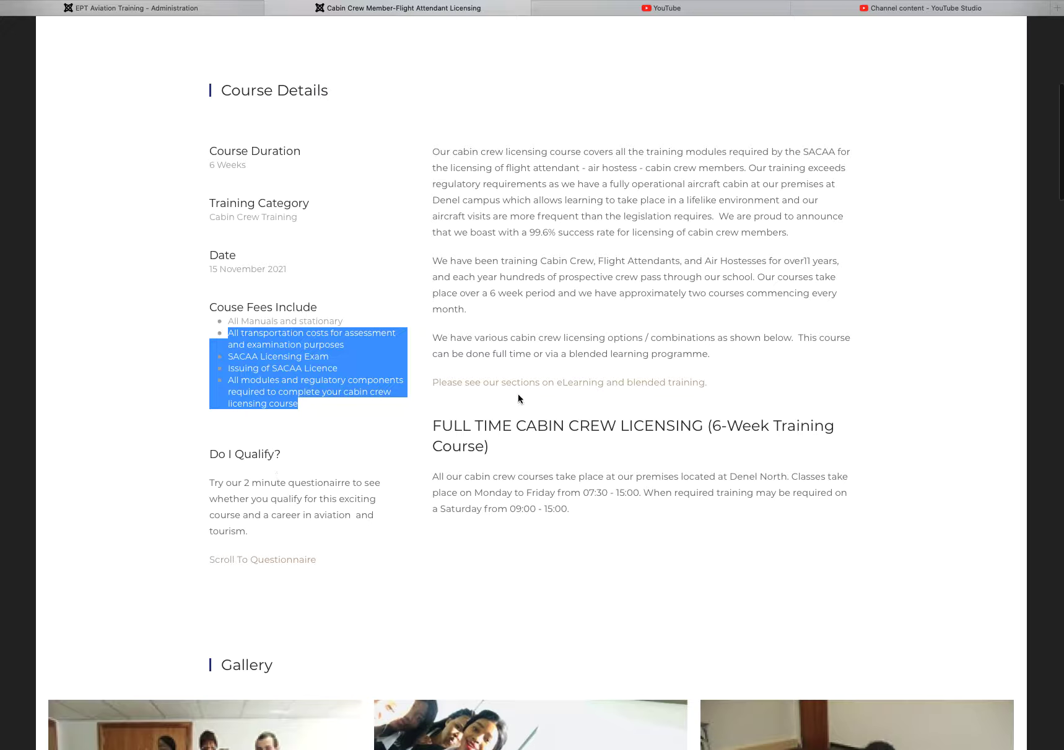
scroll(533, 217, "up", 1)
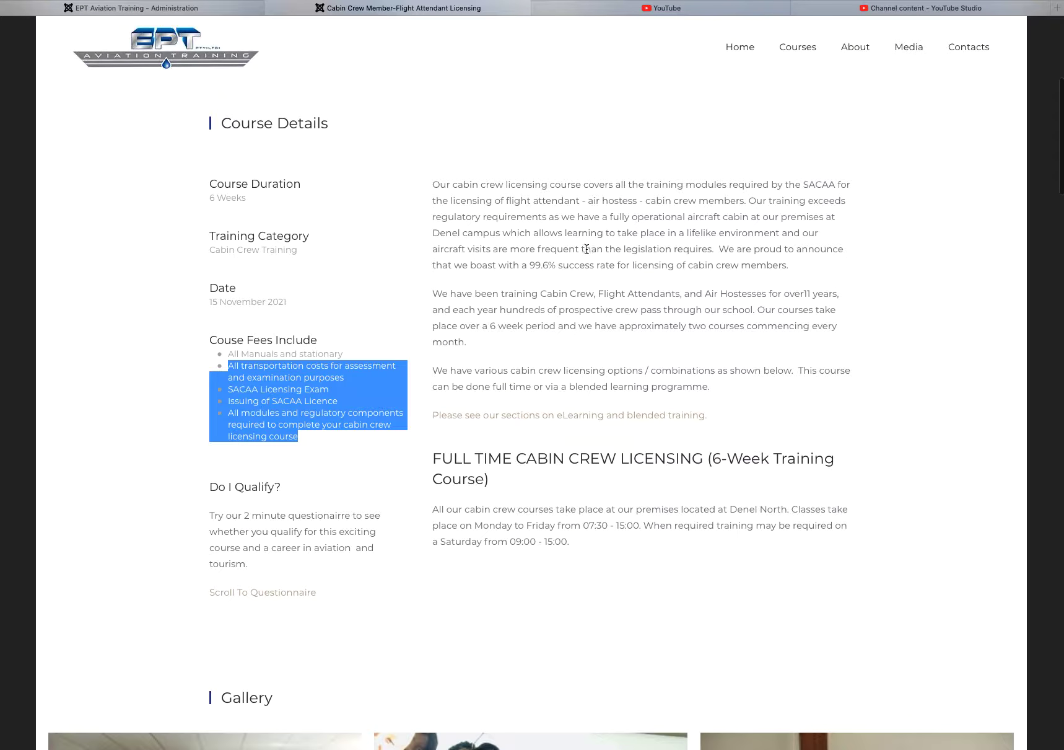
scroll(642, 483, "down", 15)
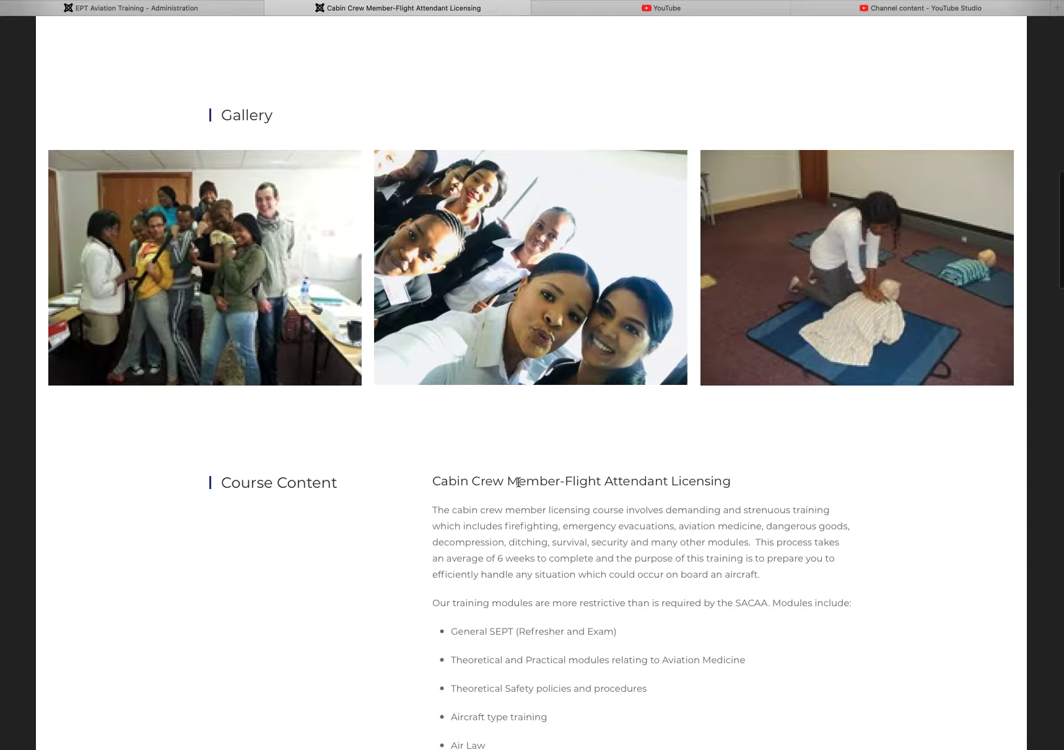
left_click_drag(481, 481, 689, 481)
scroll(681, 519, "down", 3)
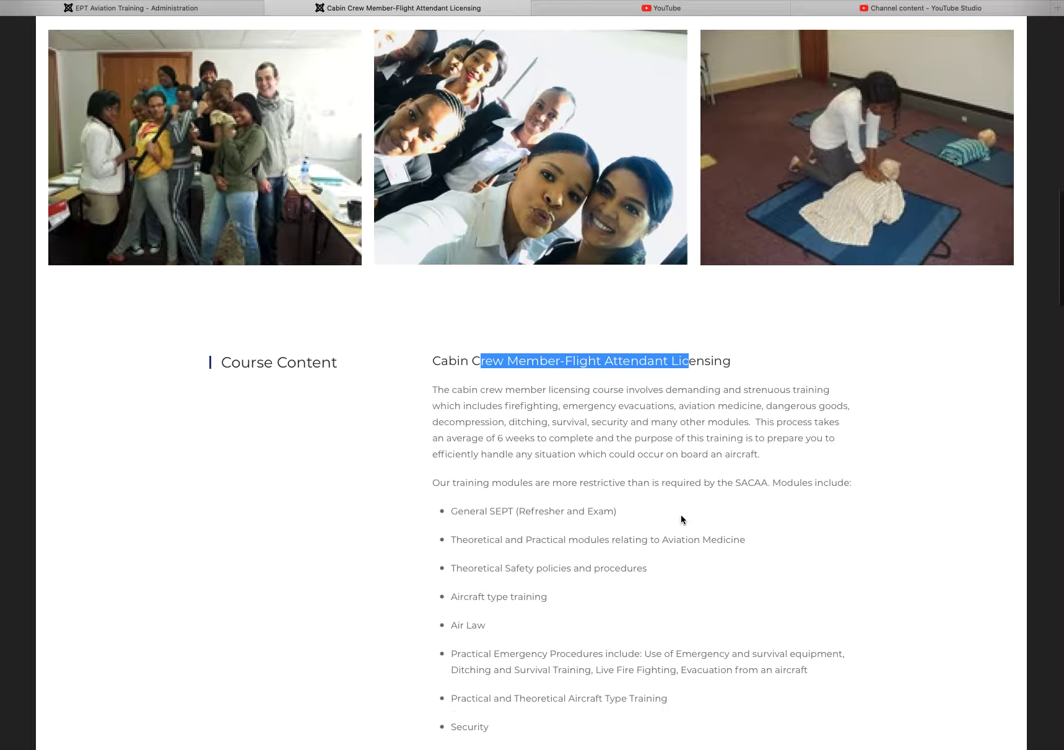
scroll(682, 519, "down", 11)
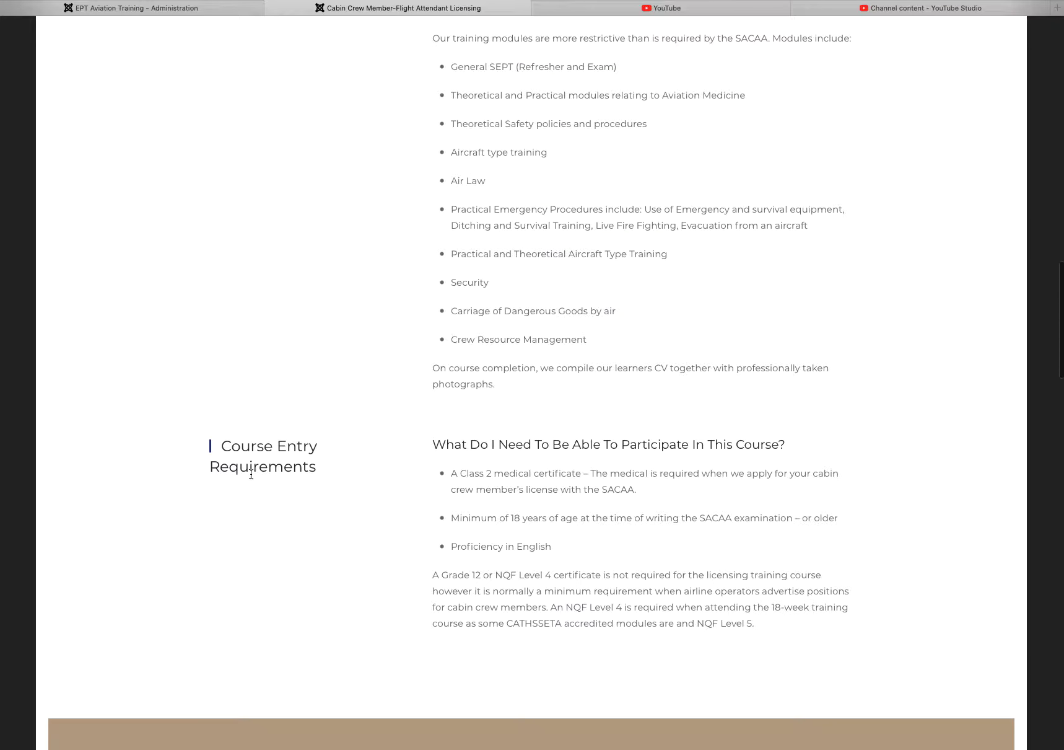
scroll(641, 471, "down", 5)
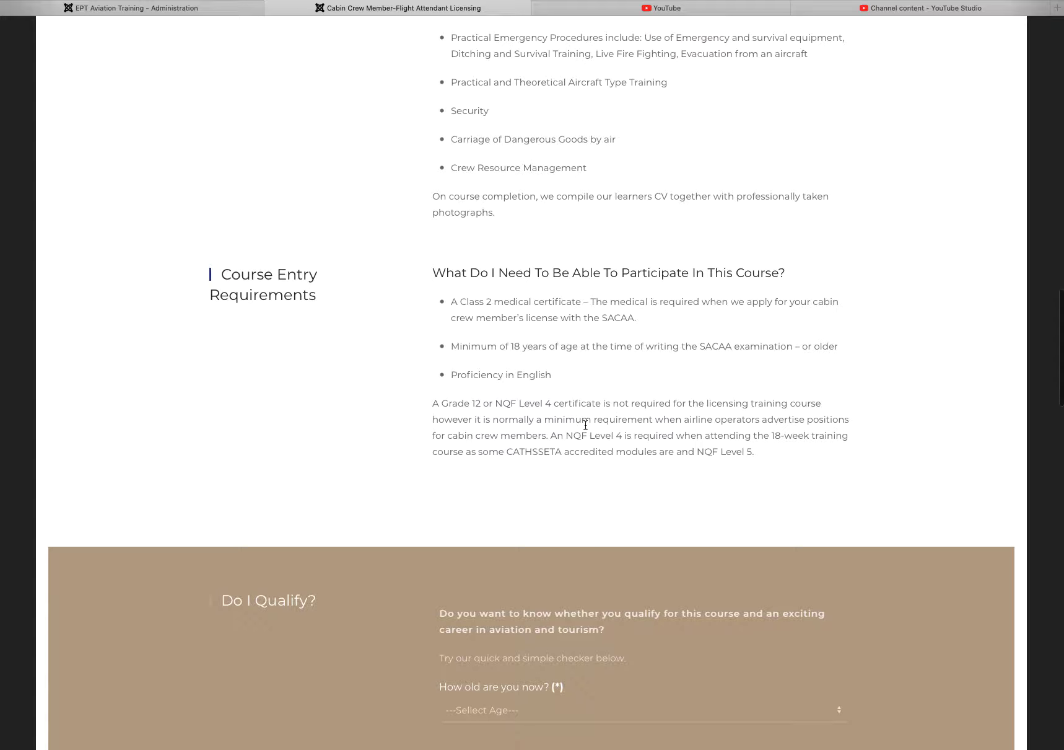
scroll(585, 425, "down", 14)
scroll(256, 124, "up", 2)
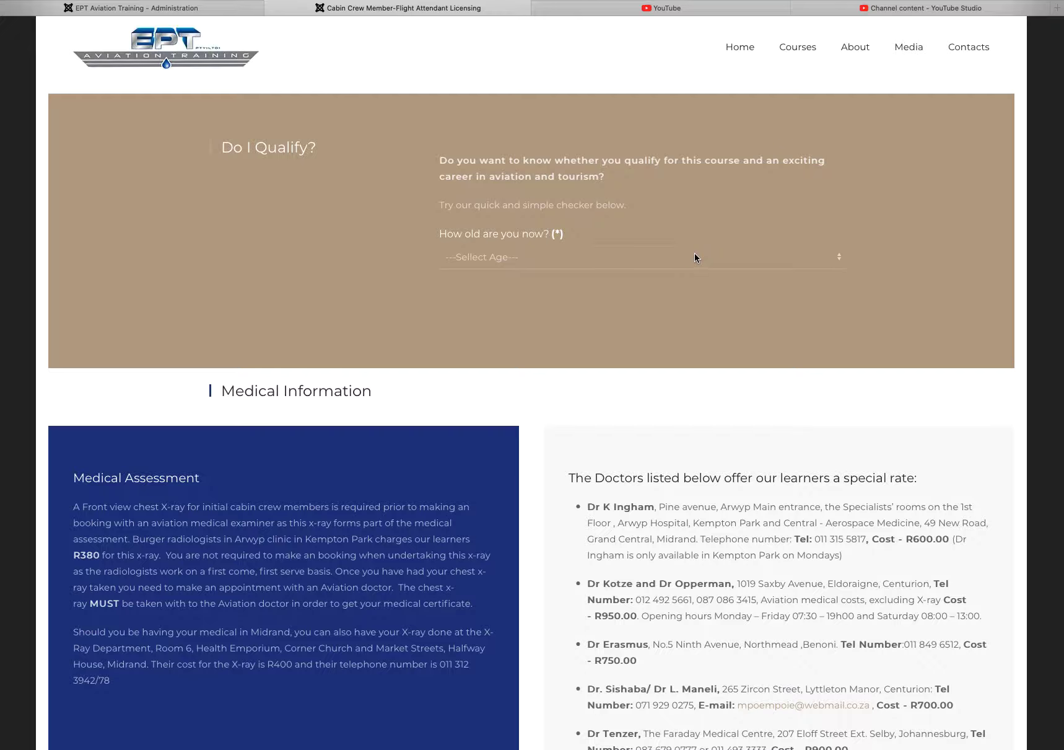
scroll(694, 257, "up", 15)
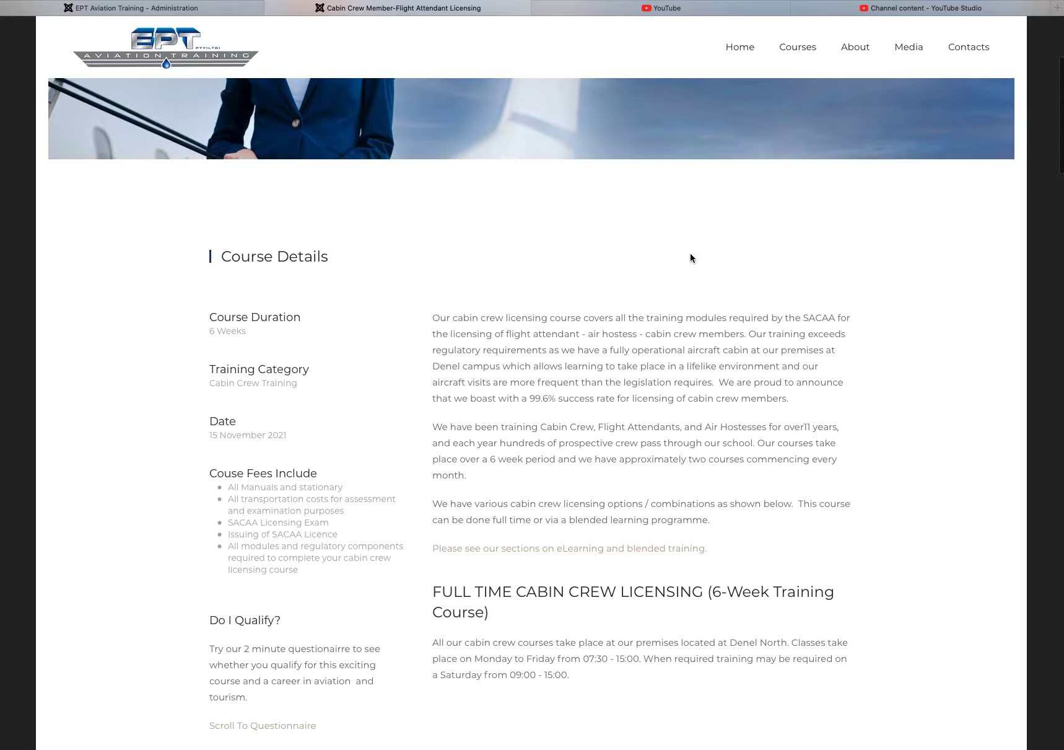
scroll(583, 344, "down", 5)
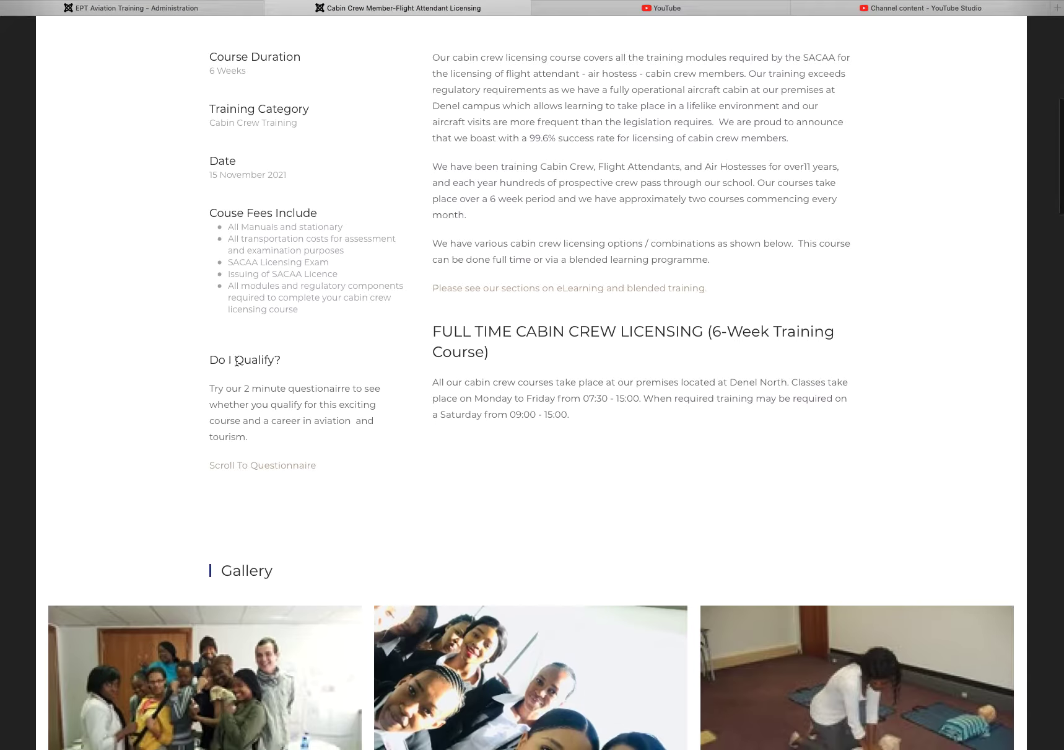
left_click_drag(210, 359, 359, 406)
left_click(283, 470)
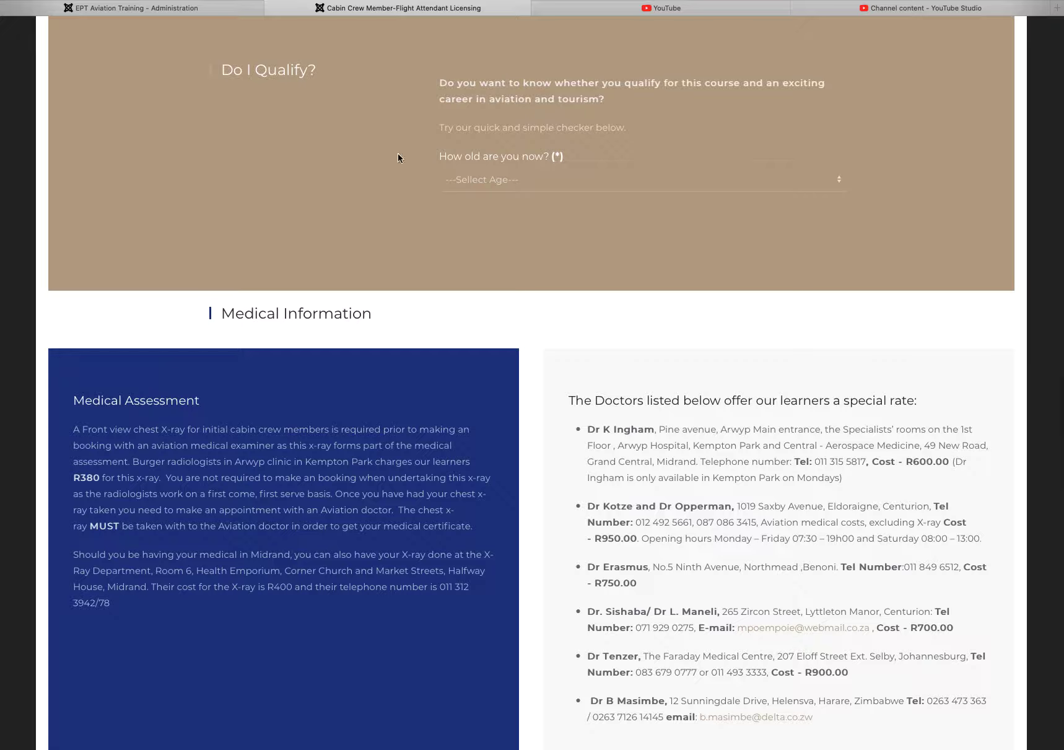
scroll(551, 203, "down", 20)
scroll(549, 203, "down", 3)
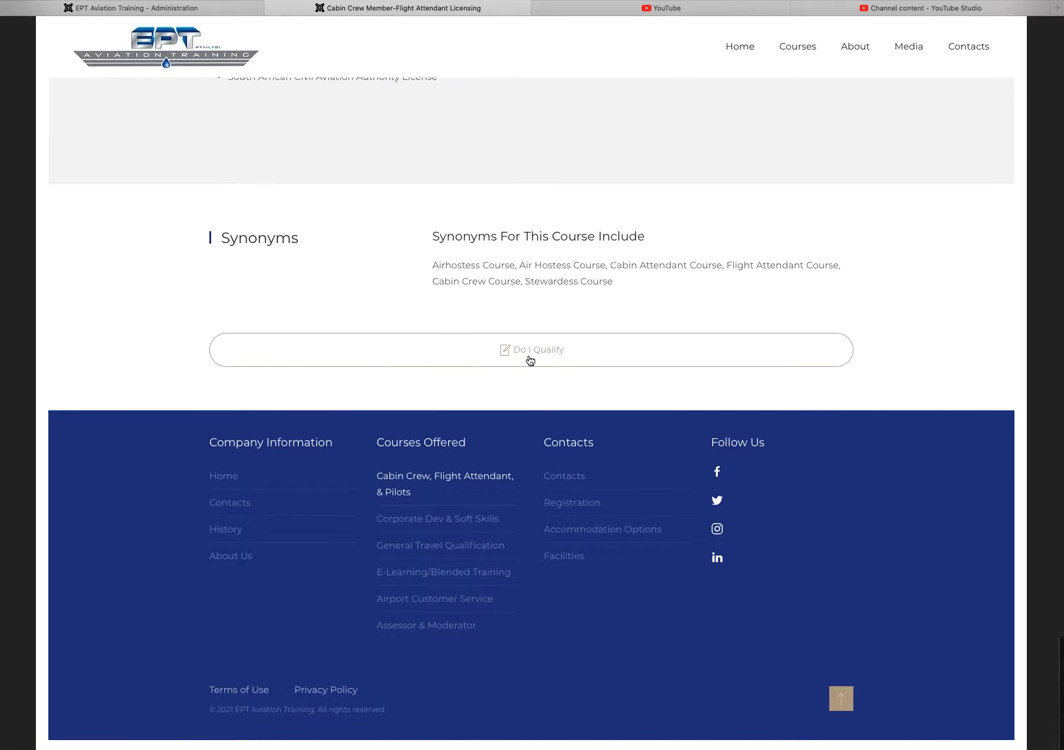
left_click(535, 354)
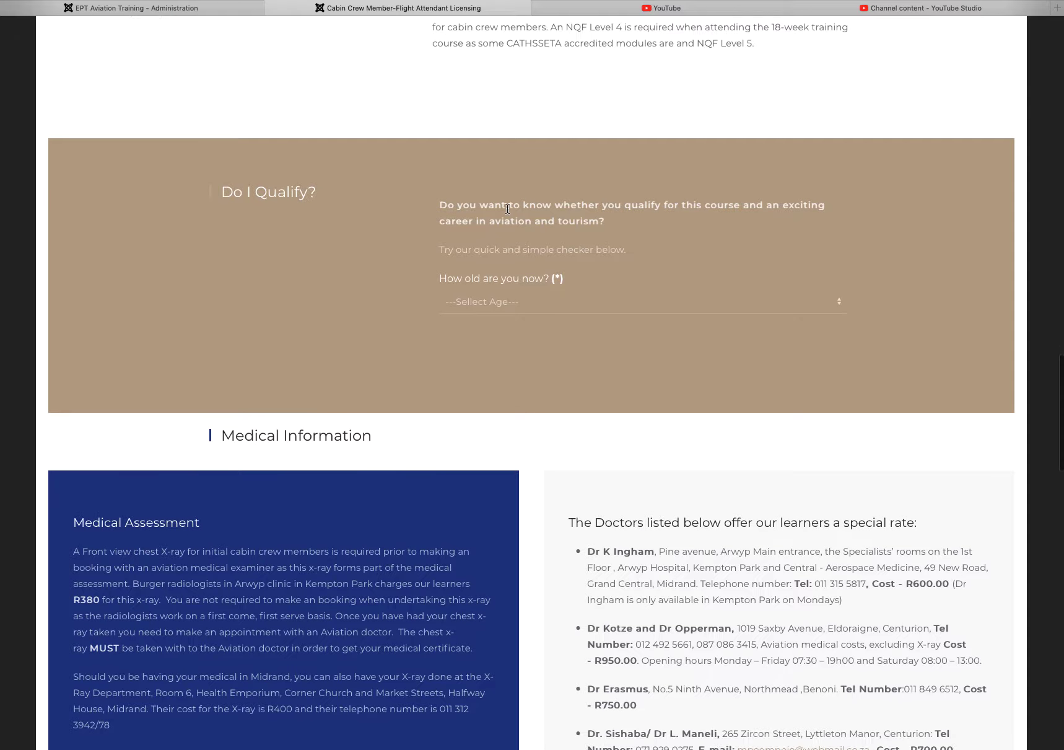
scroll(508, 212, "down", 5)
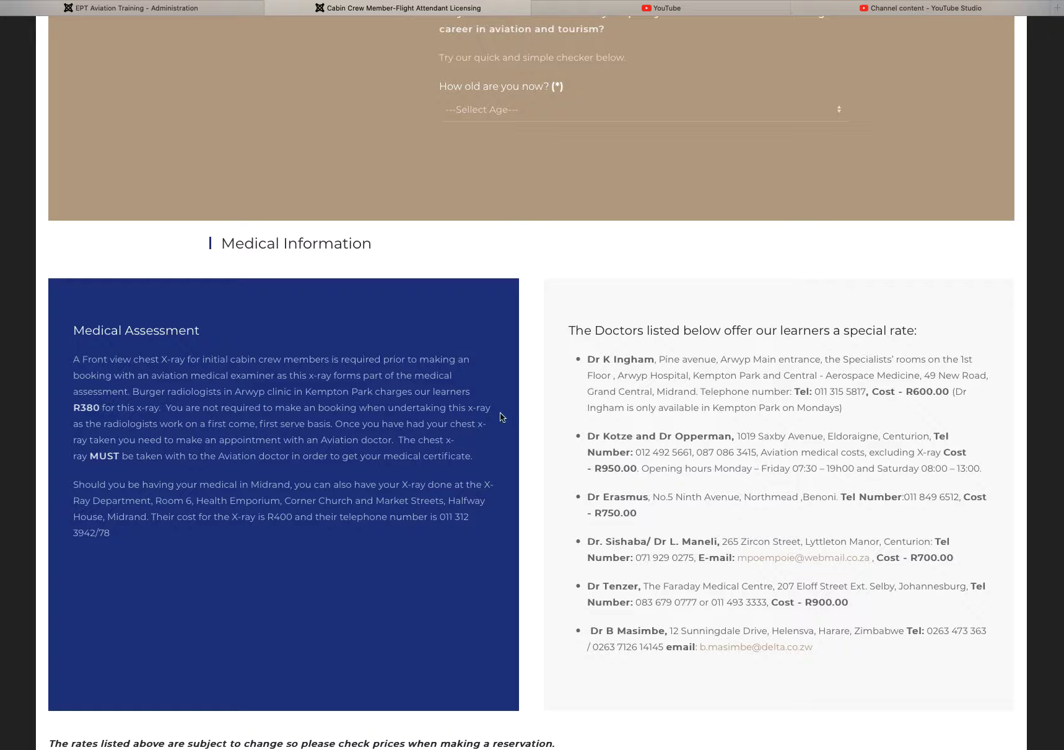
scroll(527, 417, "down", 3)
scroll(528, 417, "down", 9)
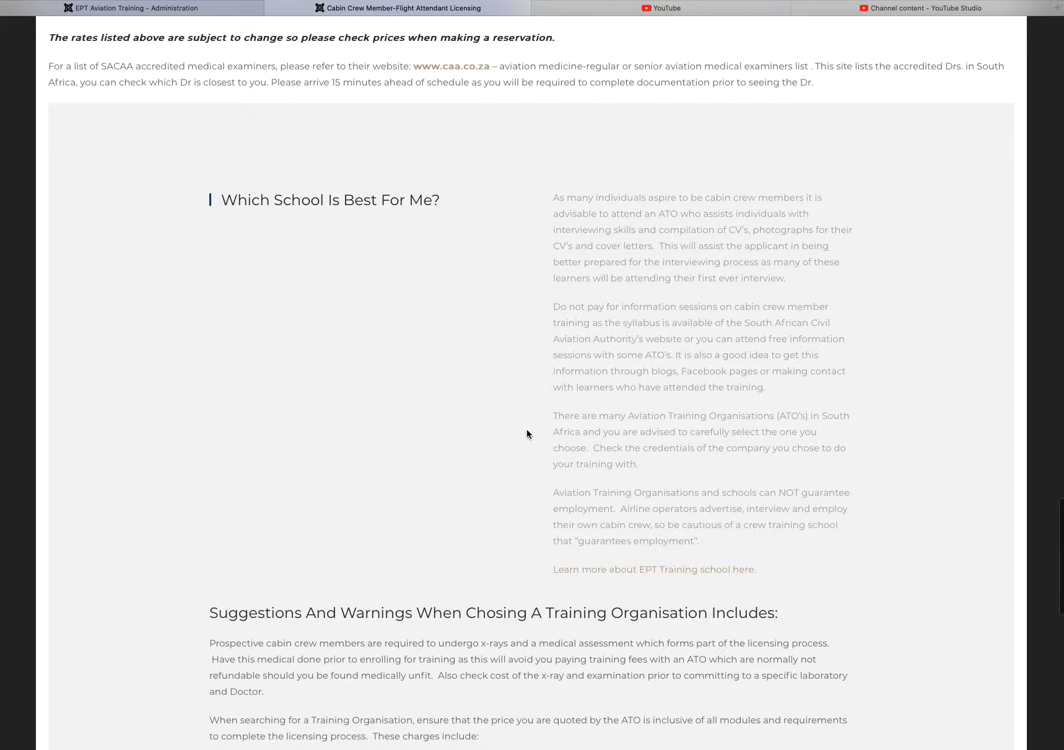
scroll(622, 418, "down", 12)
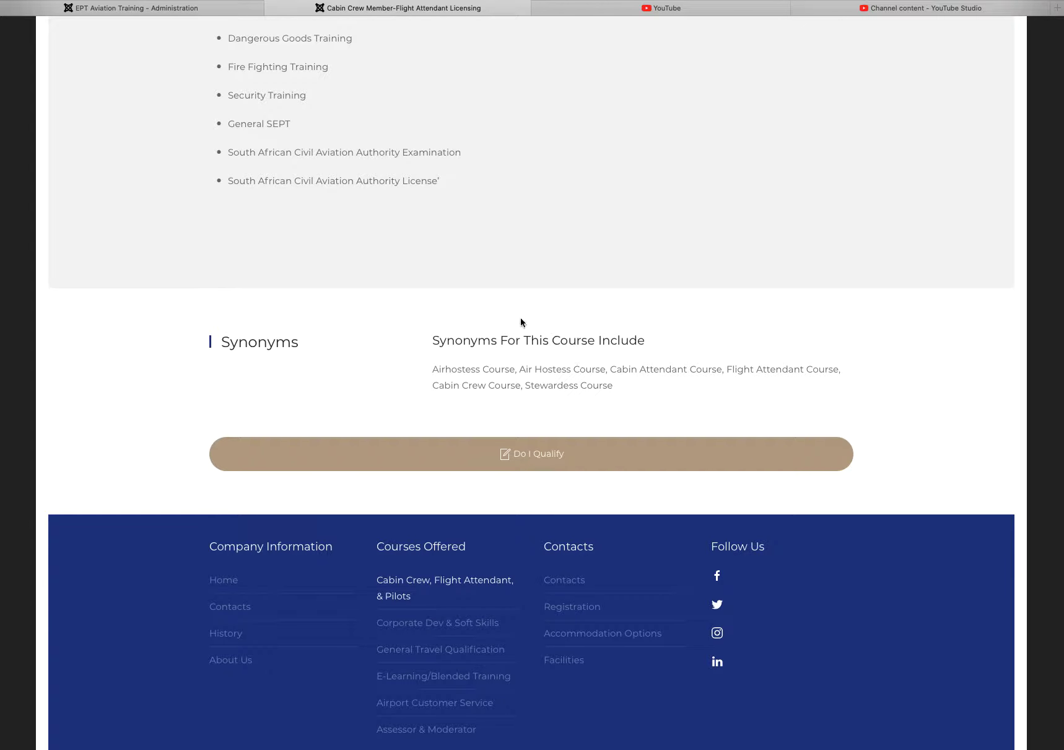
scroll(538, 392, "up", 10)
scroll(539, 392, "up", 15)
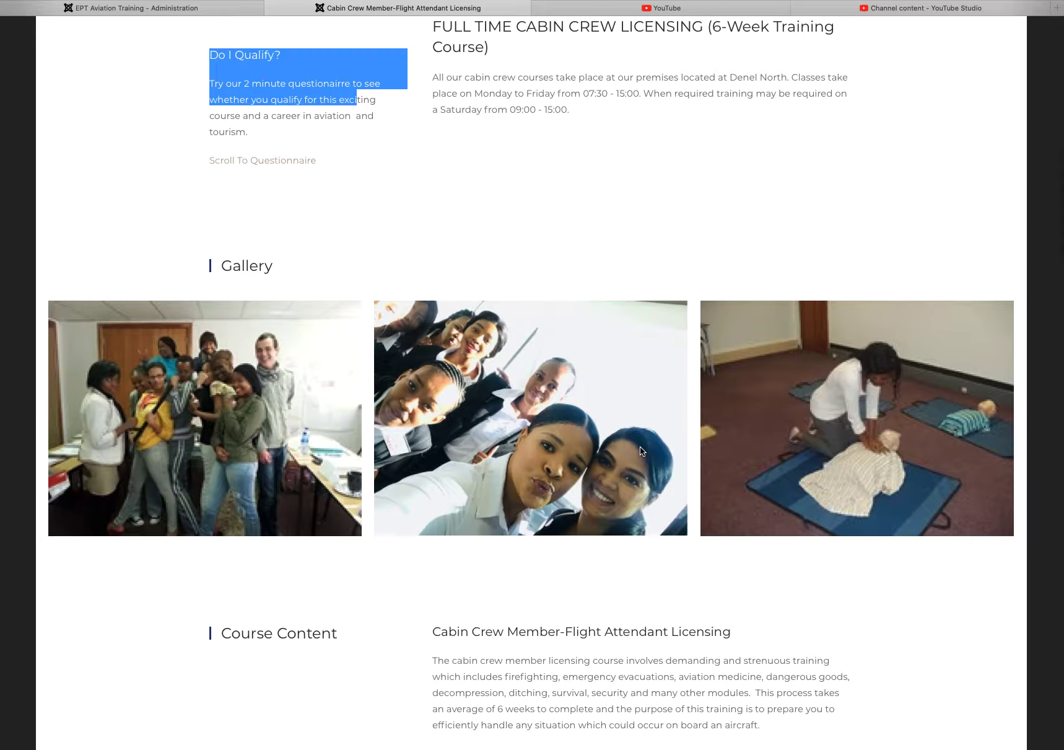
scroll(640, 450, "up", 10)
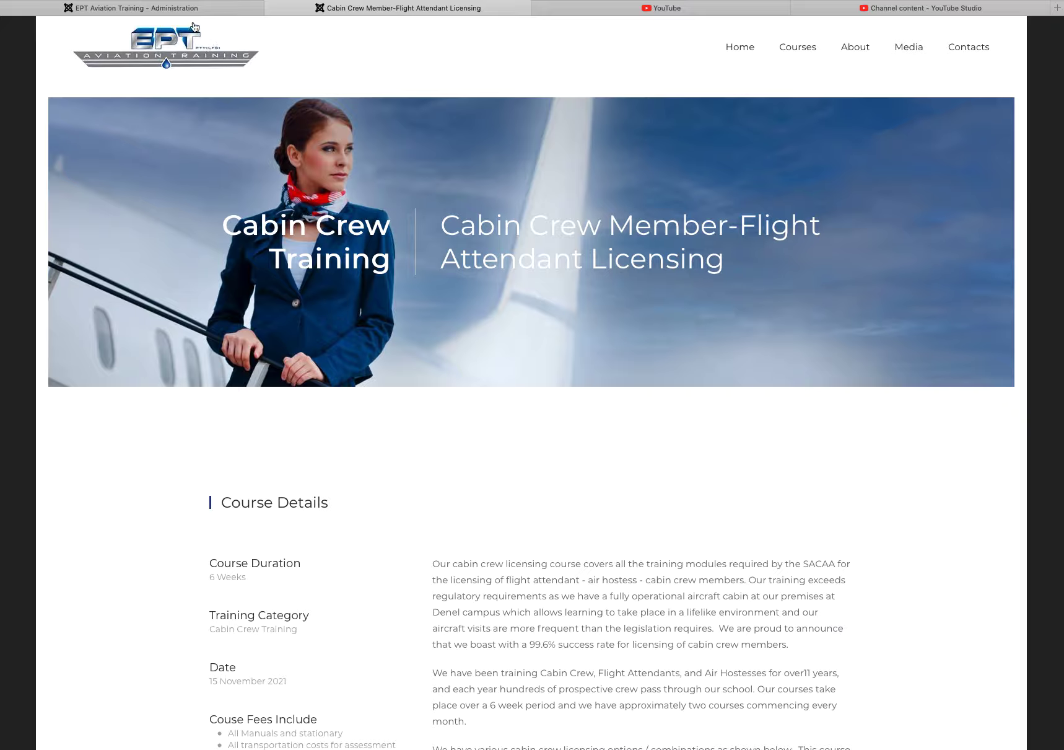
Step: Log in to the site administration with the saved credentials
left_click(177, 10)
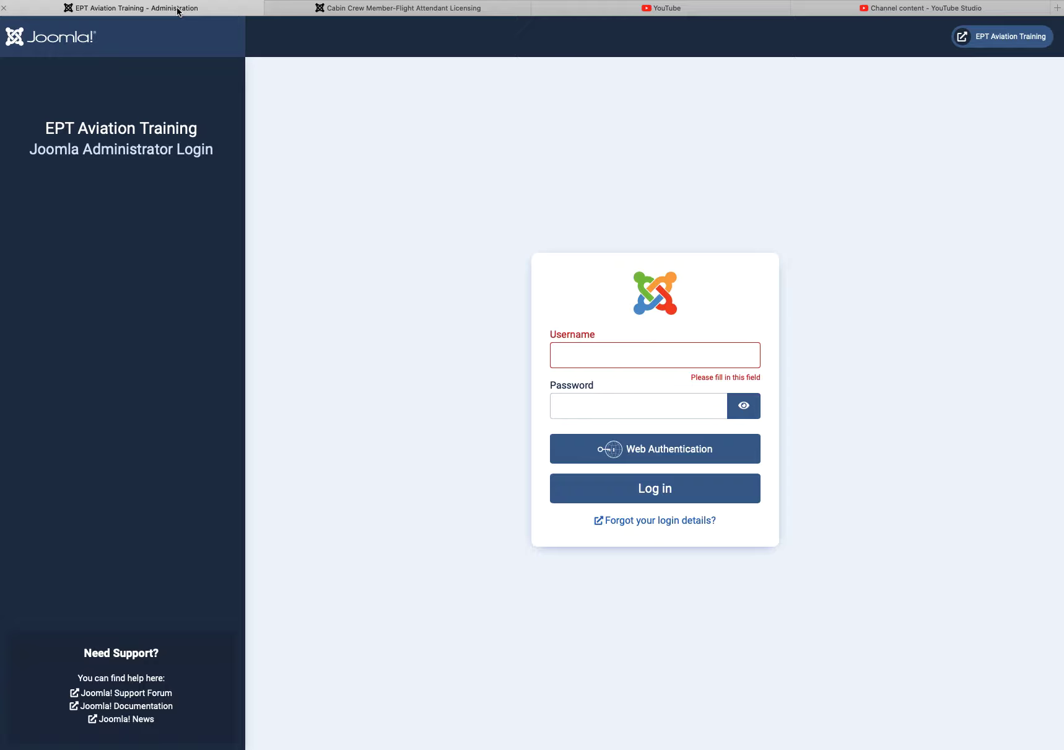
left_click(621, 362)
left_click(595, 379)
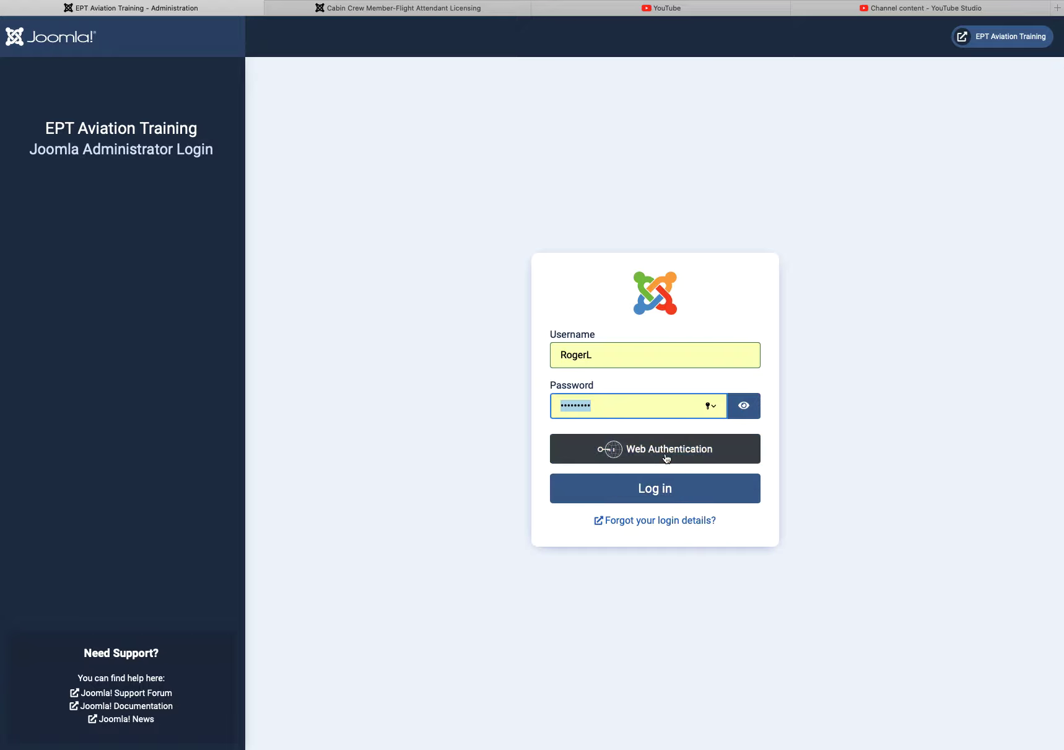
left_click(662, 499)
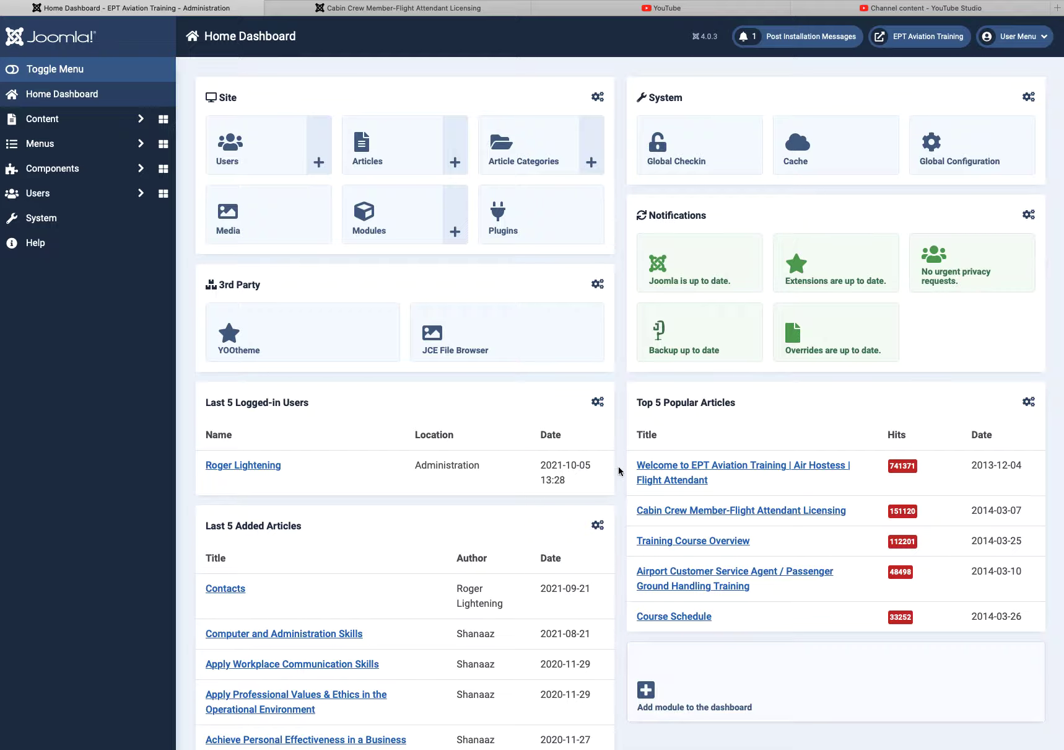
Step: Search articles for 'lic' and open Cabin Crew Member-Flight Attendant Licensing for editing
left_click(131, 123)
left_click(60, 145)
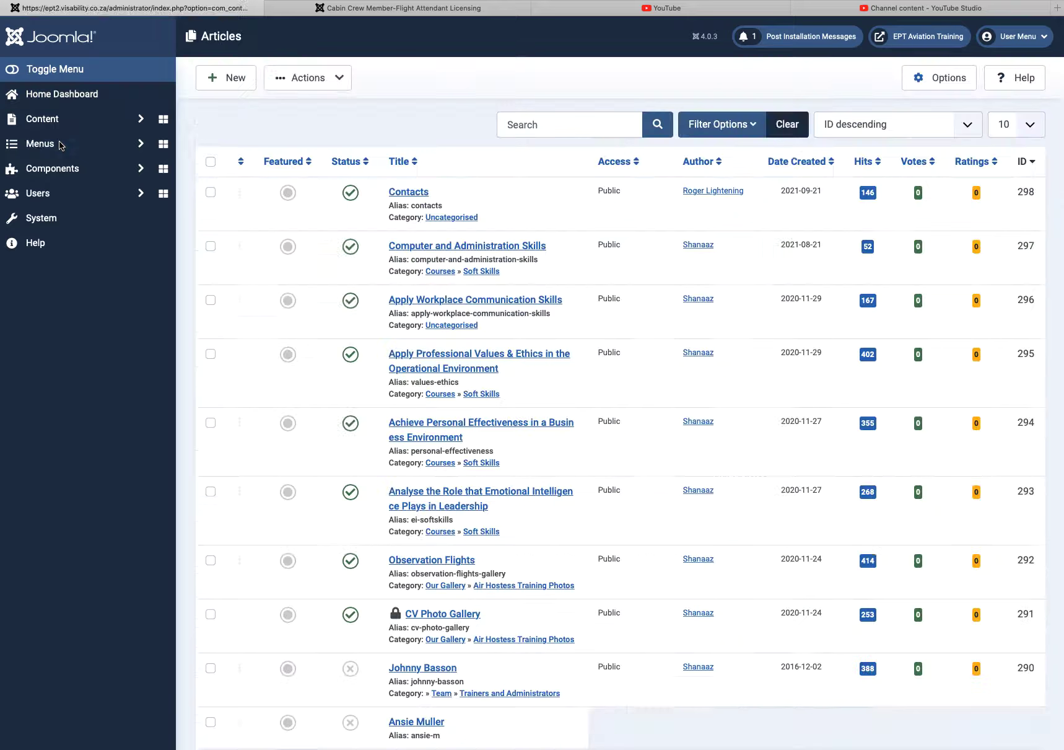
left_click(554, 123)
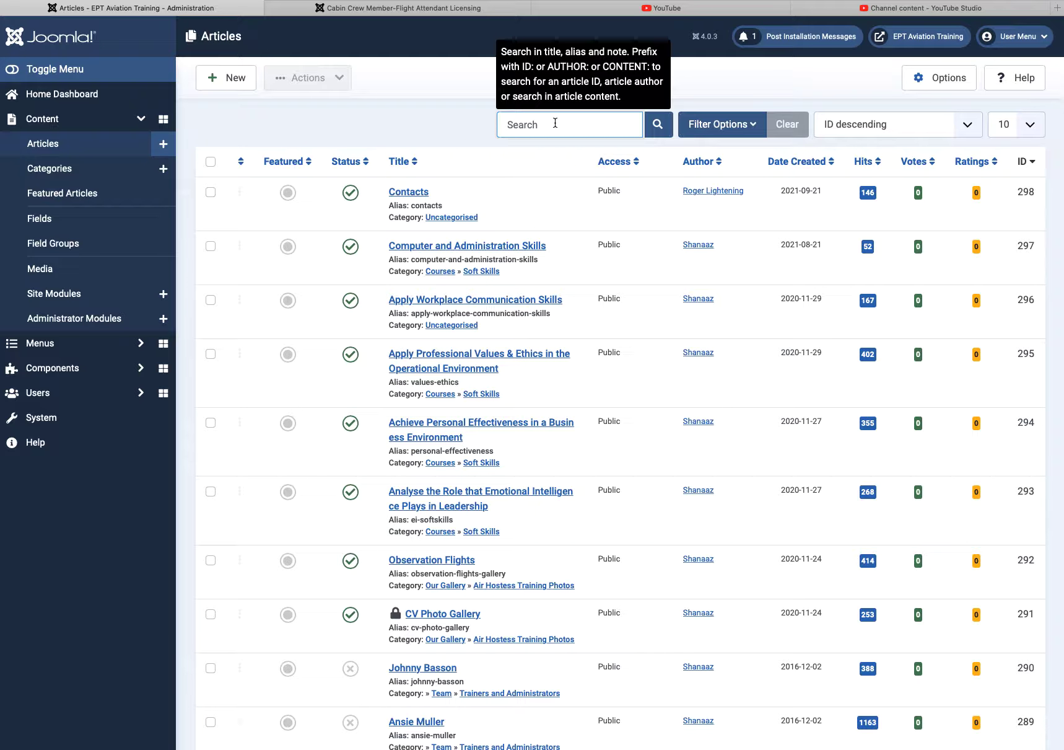
type("lic")
key("Return")
left_click(658, 124)
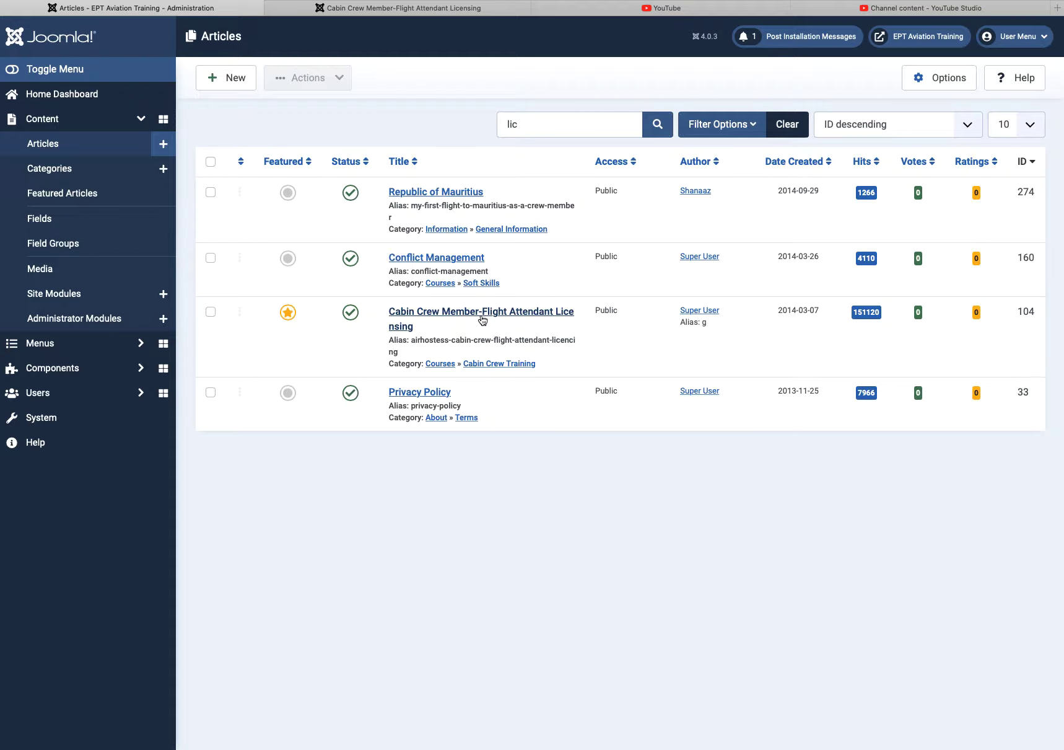
left_click(476, 318)
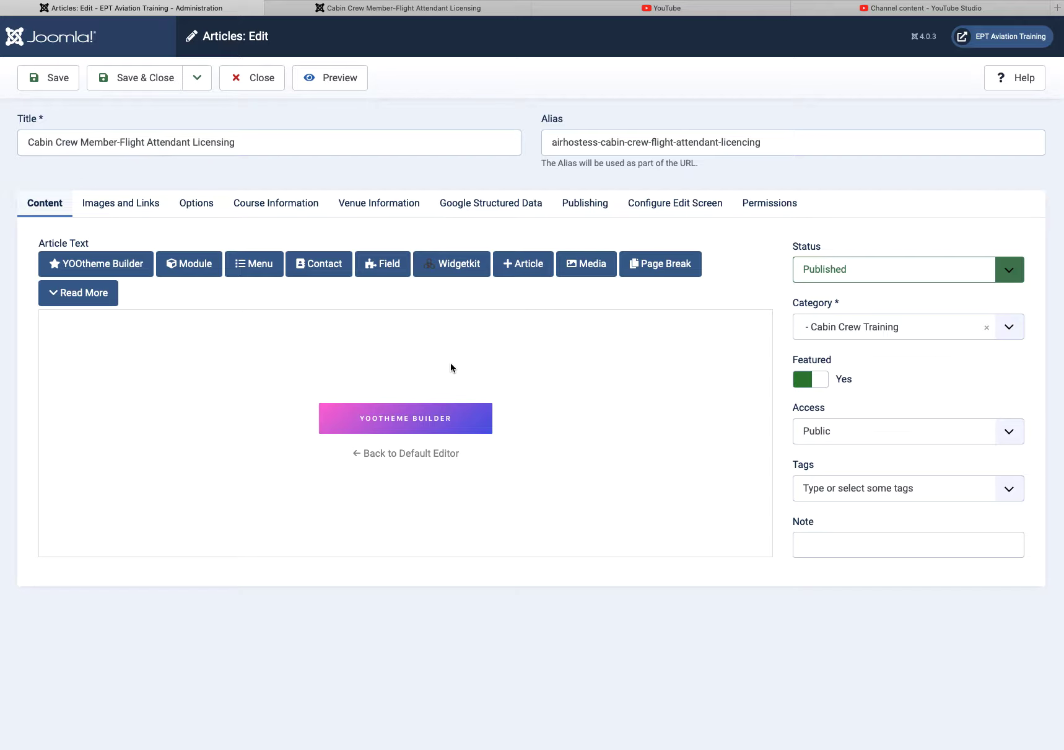
Step: Dismiss the Field list and show Course Information: code Course001, price 60000 ZAR, image Class11.jpg
left_click(391, 265)
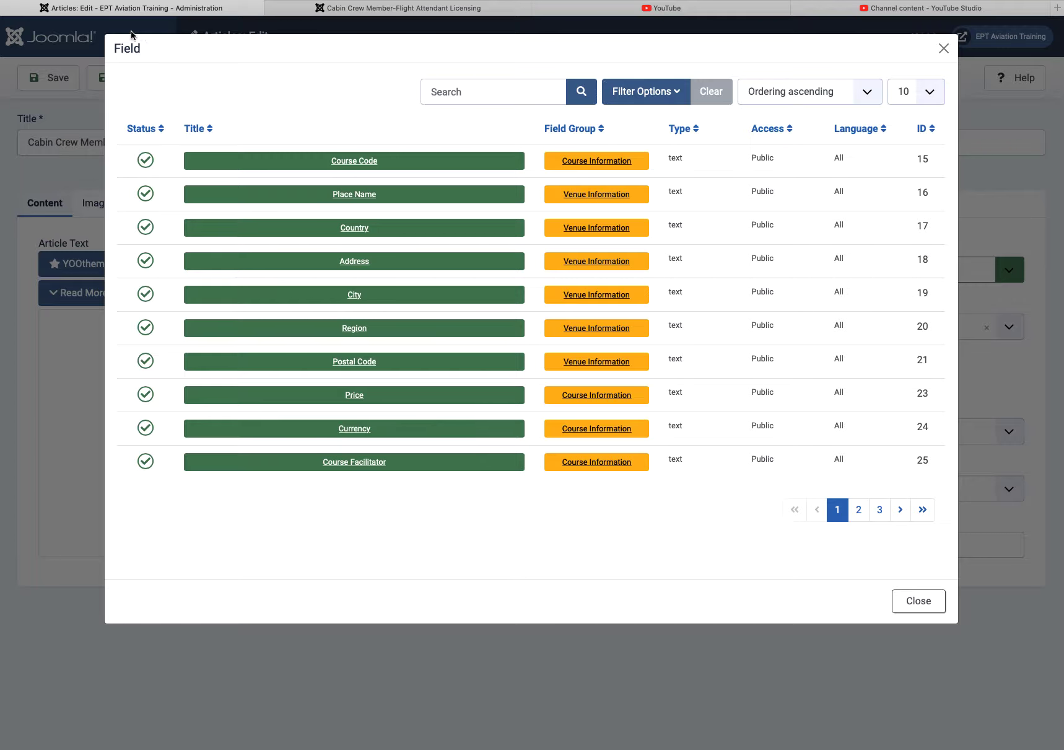
left_click(942, 50)
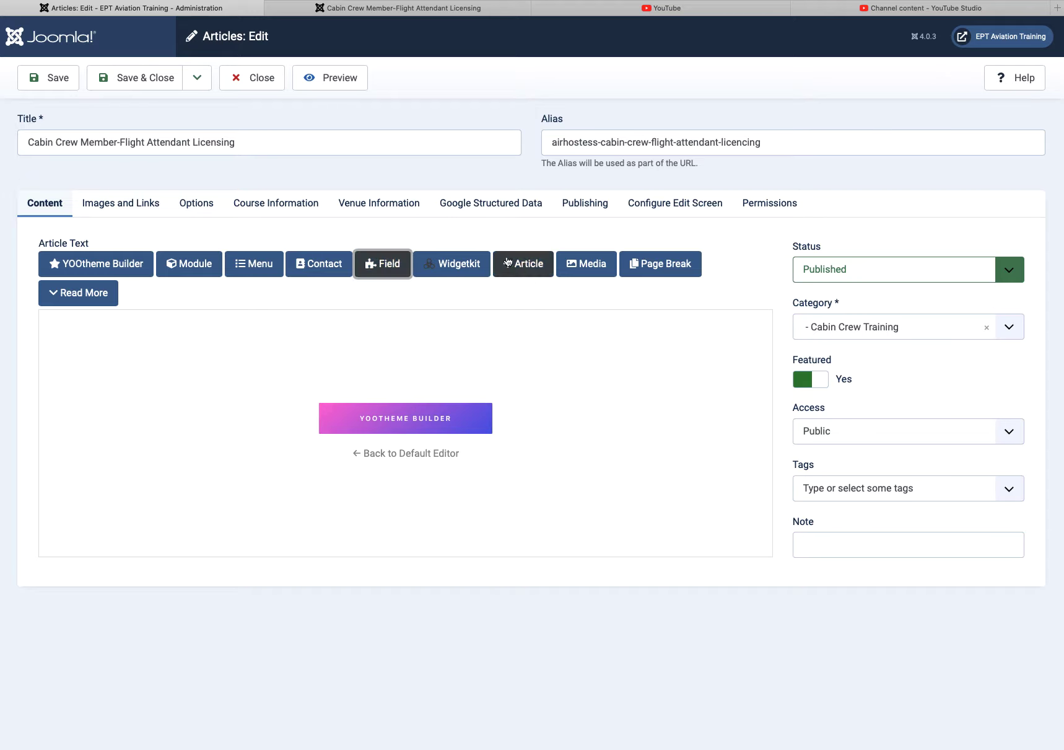
left_click(274, 206)
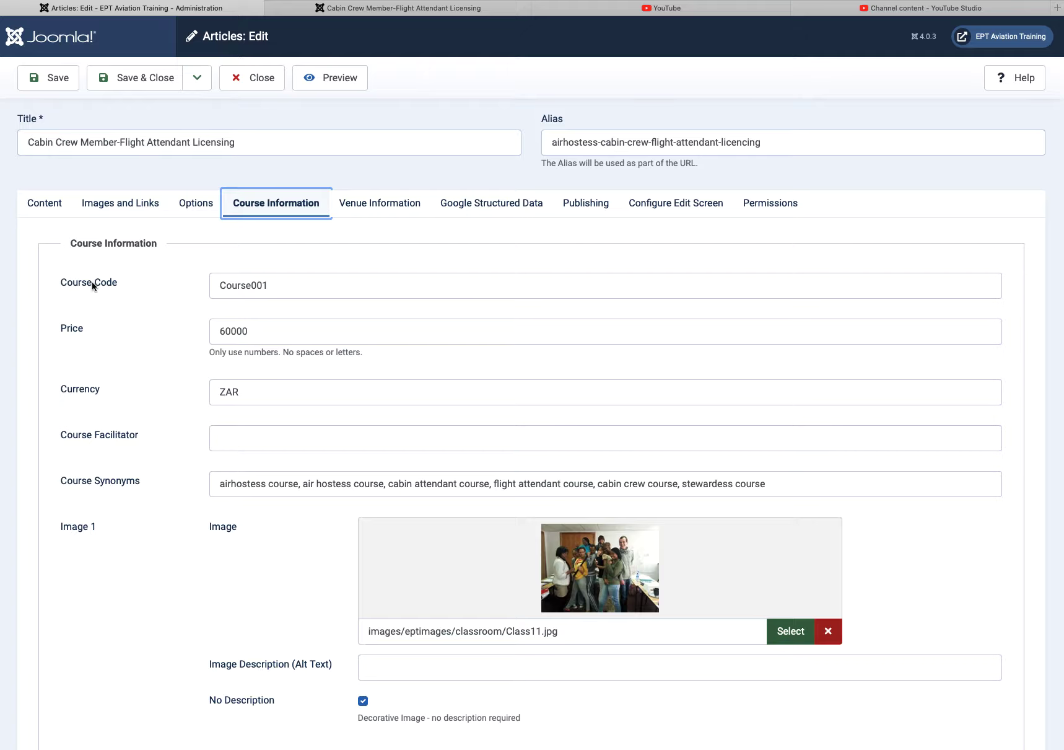
scroll(289, 283, "down", 5)
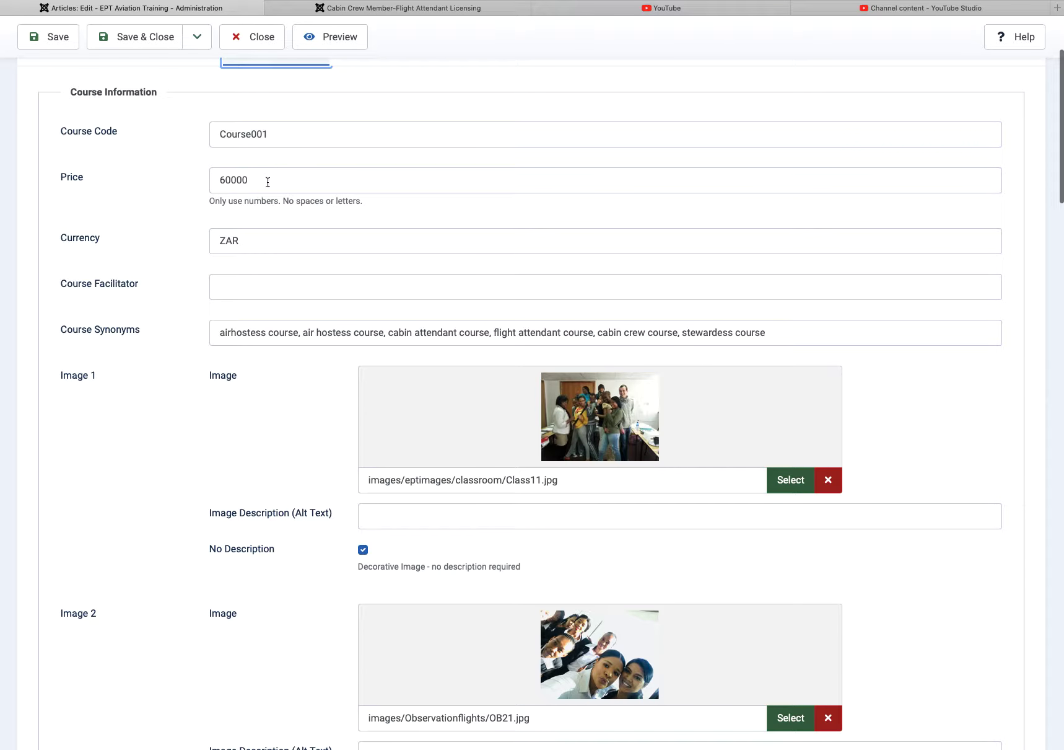
double_click(227, 241)
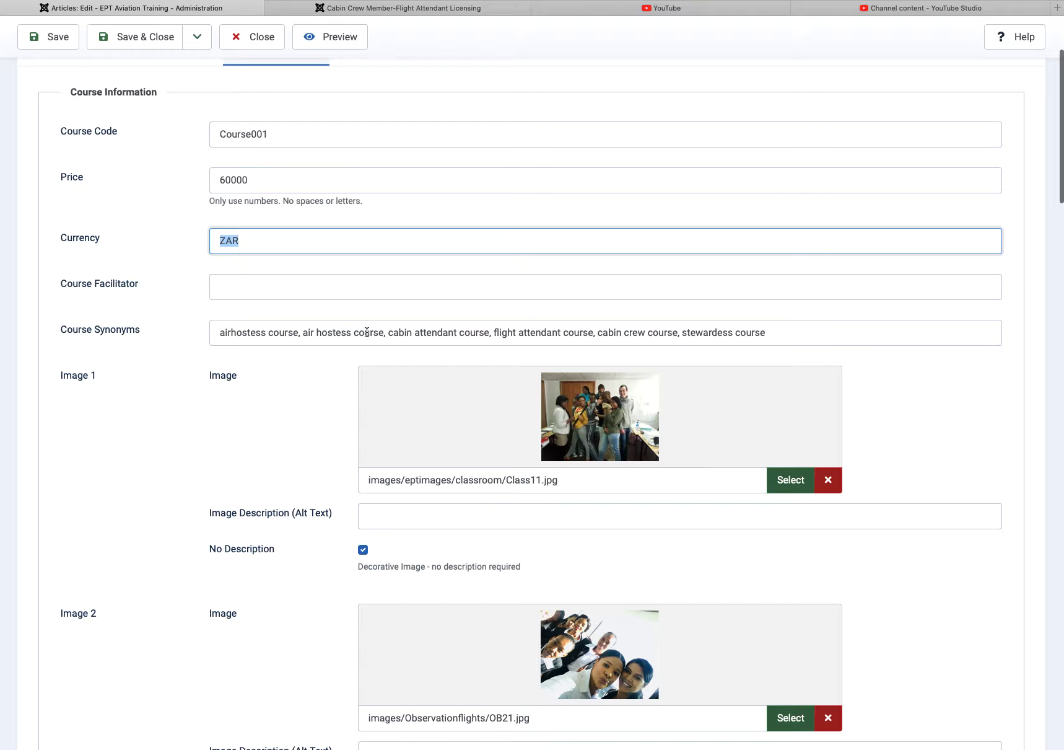
scroll(461, 363, "down", 5)
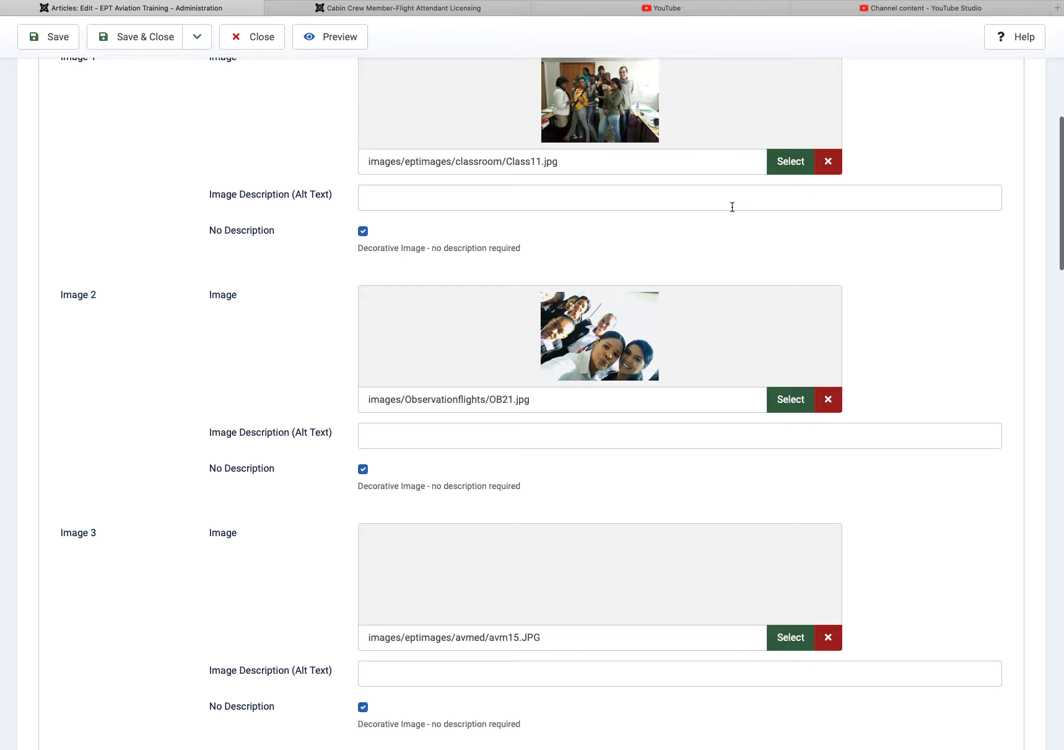
scroll(676, 229, "up", 1)
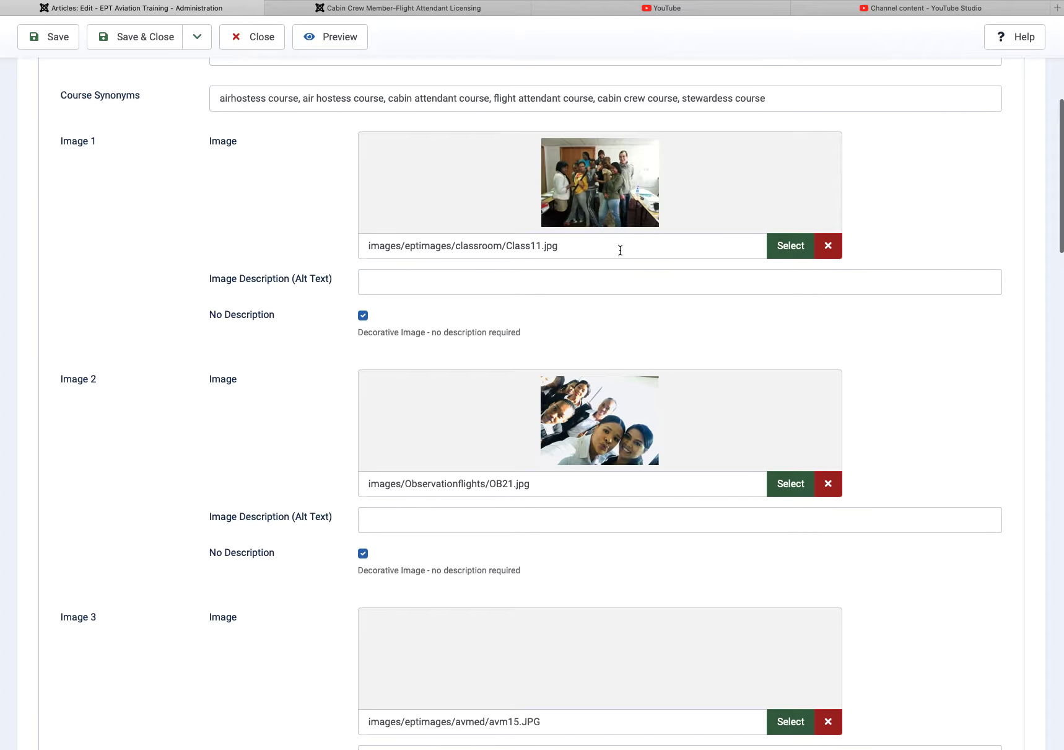
left_click(784, 251)
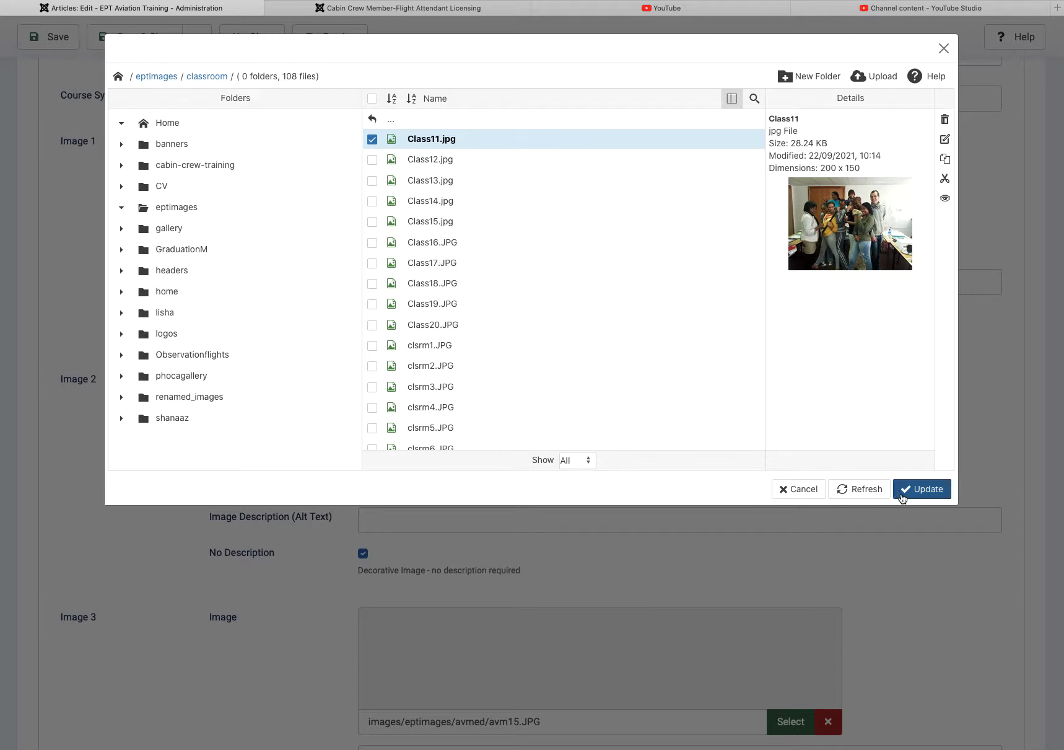
left_click(803, 489)
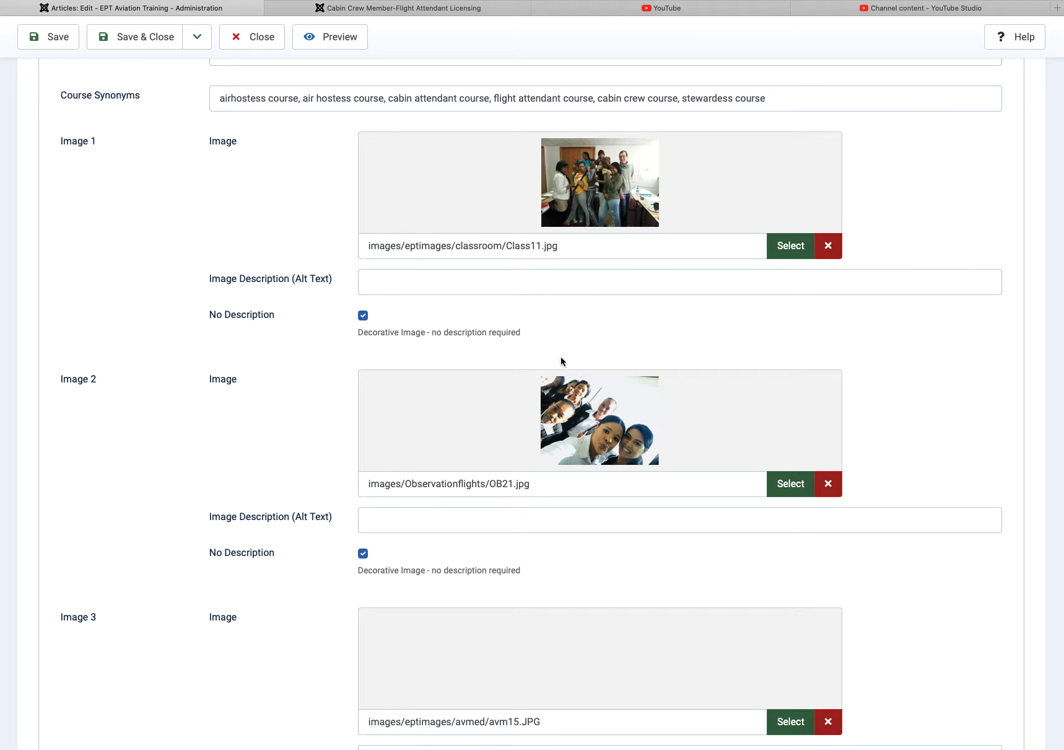
scroll(561, 361, "down", 7)
scroll(534, 371, "down", 2)
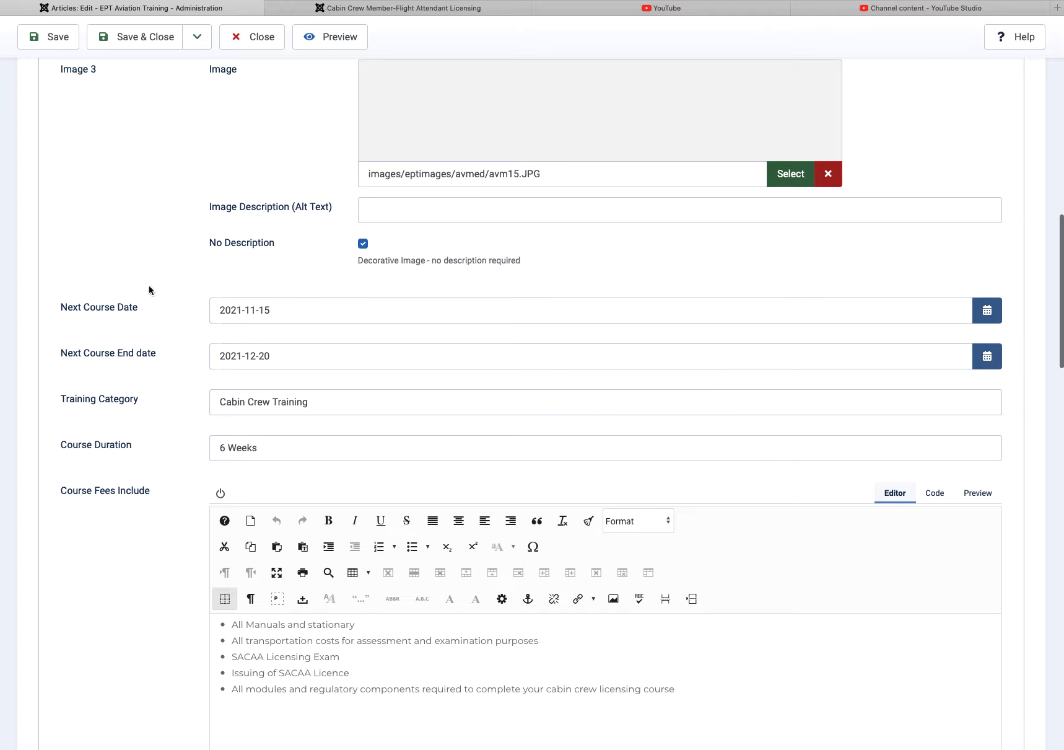
left_click(986, 311)
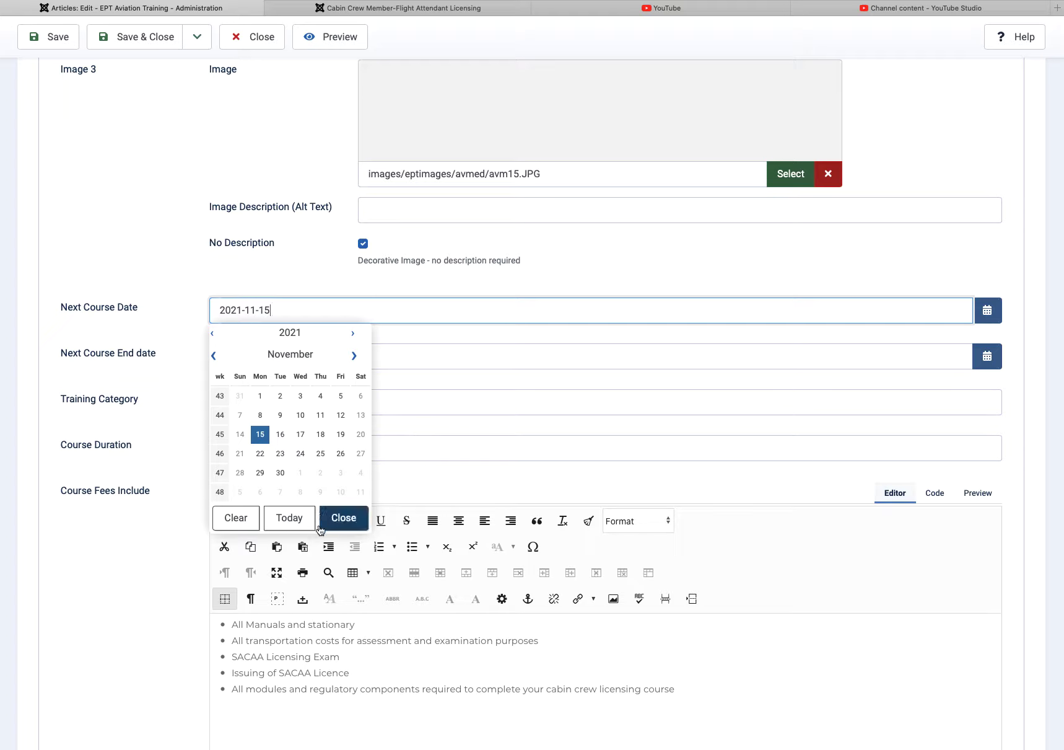
left_click(347, 523)
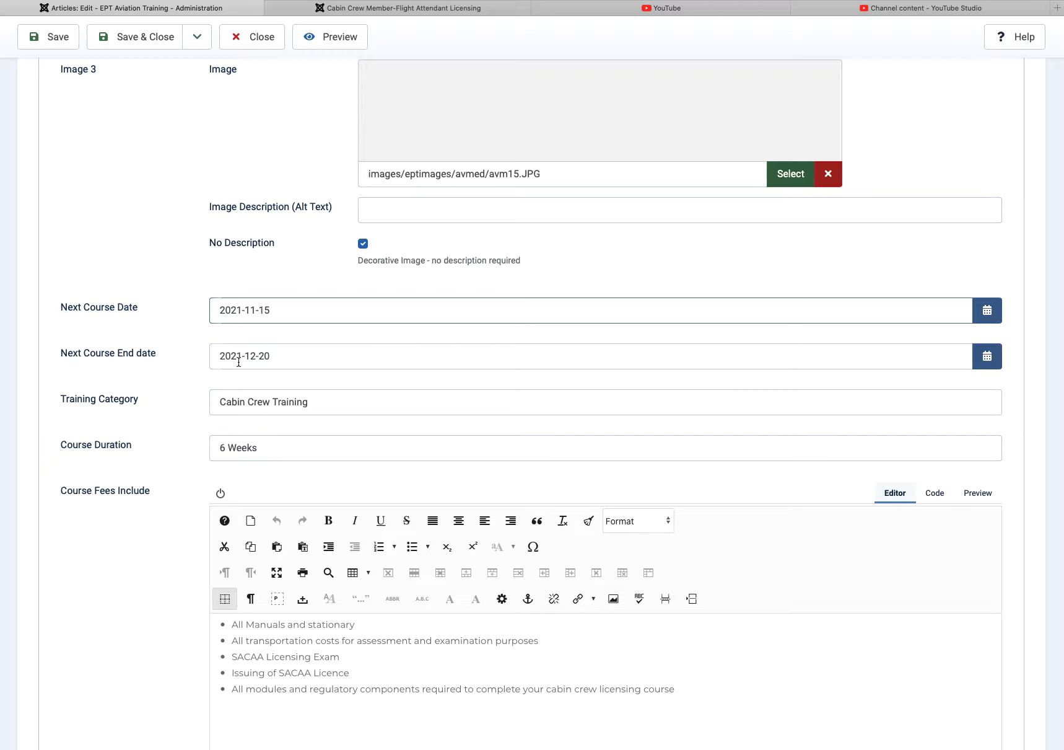
scroll(425, 402, "down", 3)
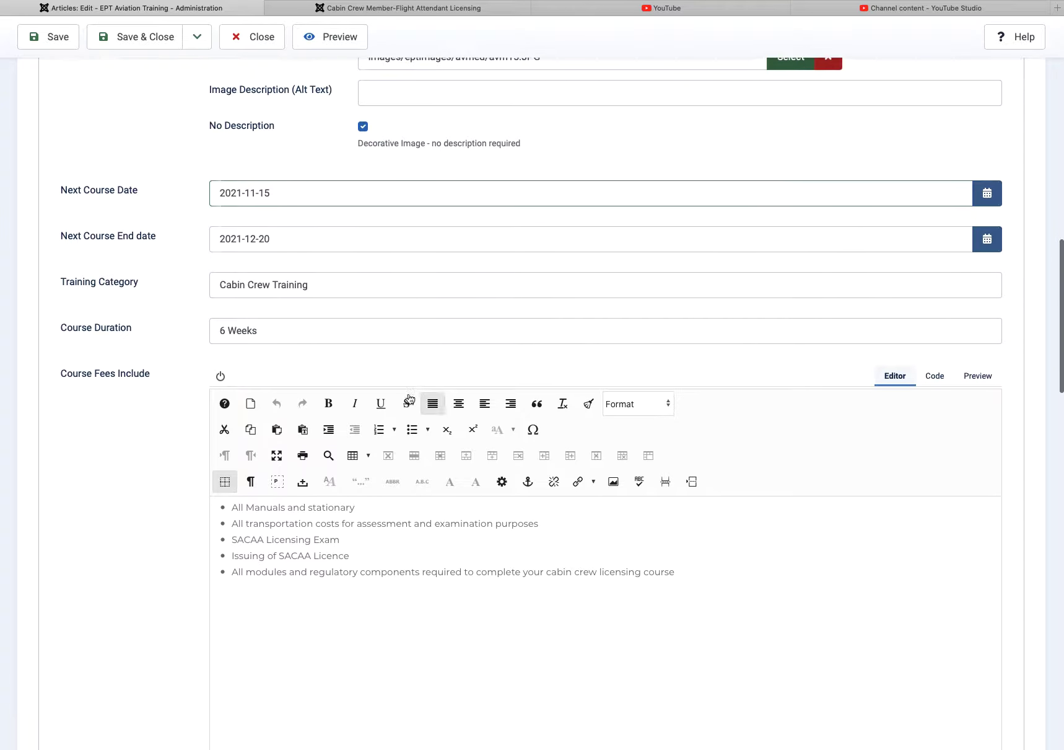
scroll(277, 321, "down", 3)
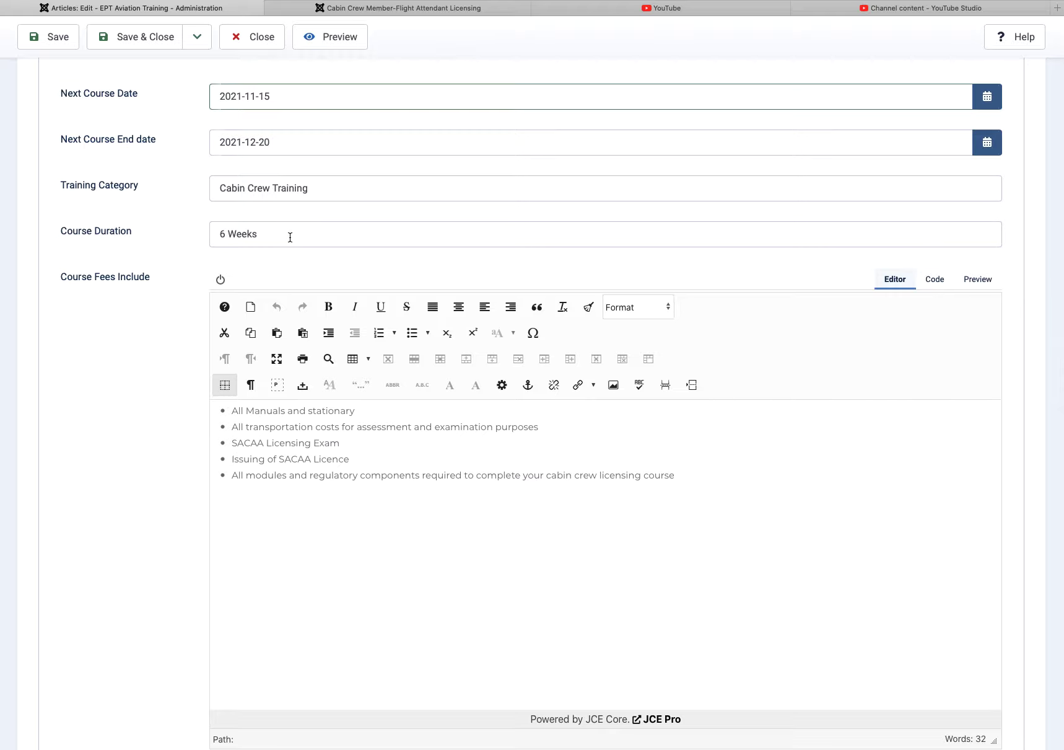
Step: Type test lines 'uyfiuyf' and 'jhgviuv iufuyg' after the last Course Fees Include bullet
scroll(277, 385, "down", 3)
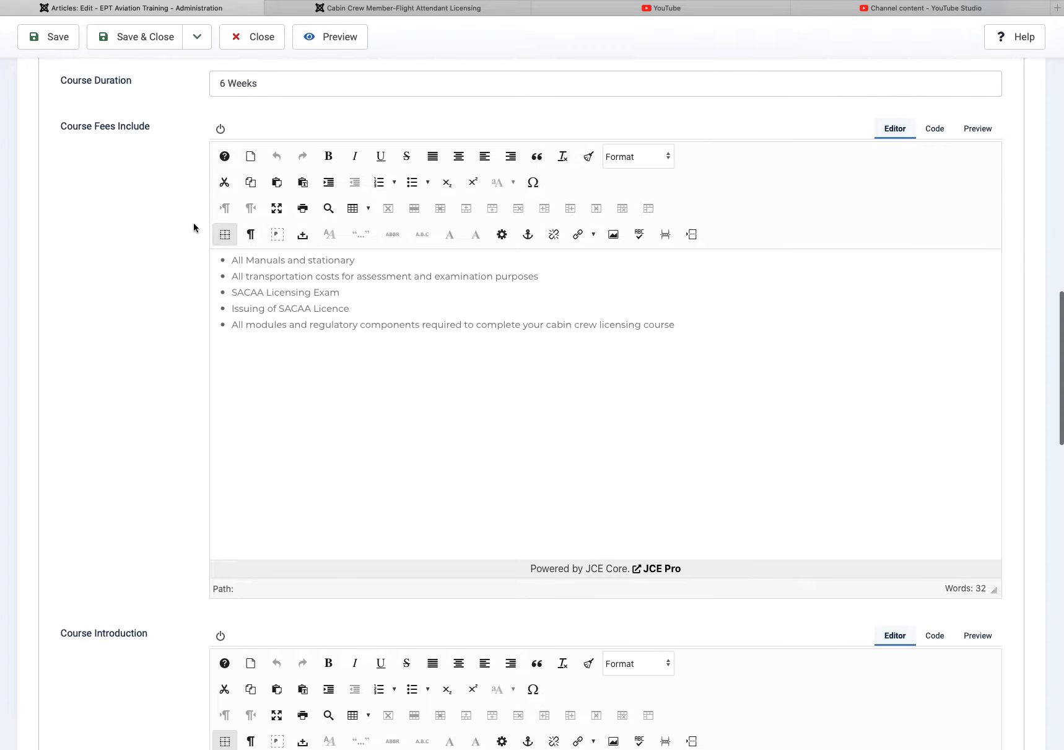
left_click_drag(683, 322, 172, 262)
left_click(806, 345)
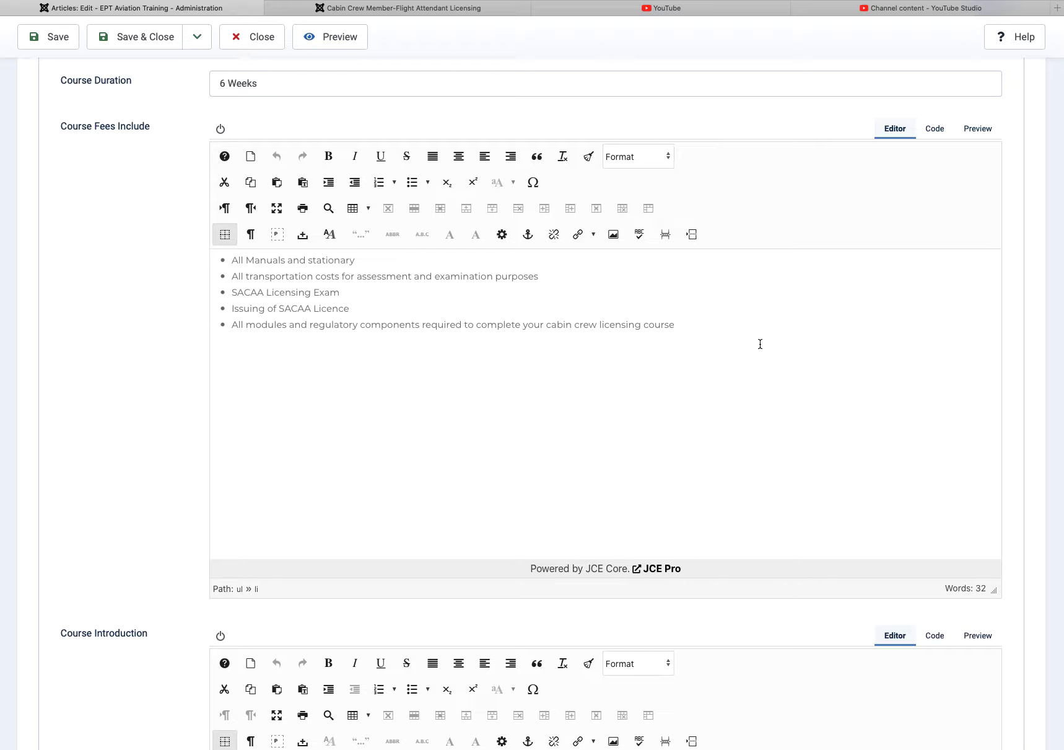
type("uyfiuyf")
key("Return")
type("jhgviuv ")
type("iufuyg")
Step: Turn the test lines into bullets, then delete them, leaving one empty bullet
left_click_drag(272, 410, 186, 350)
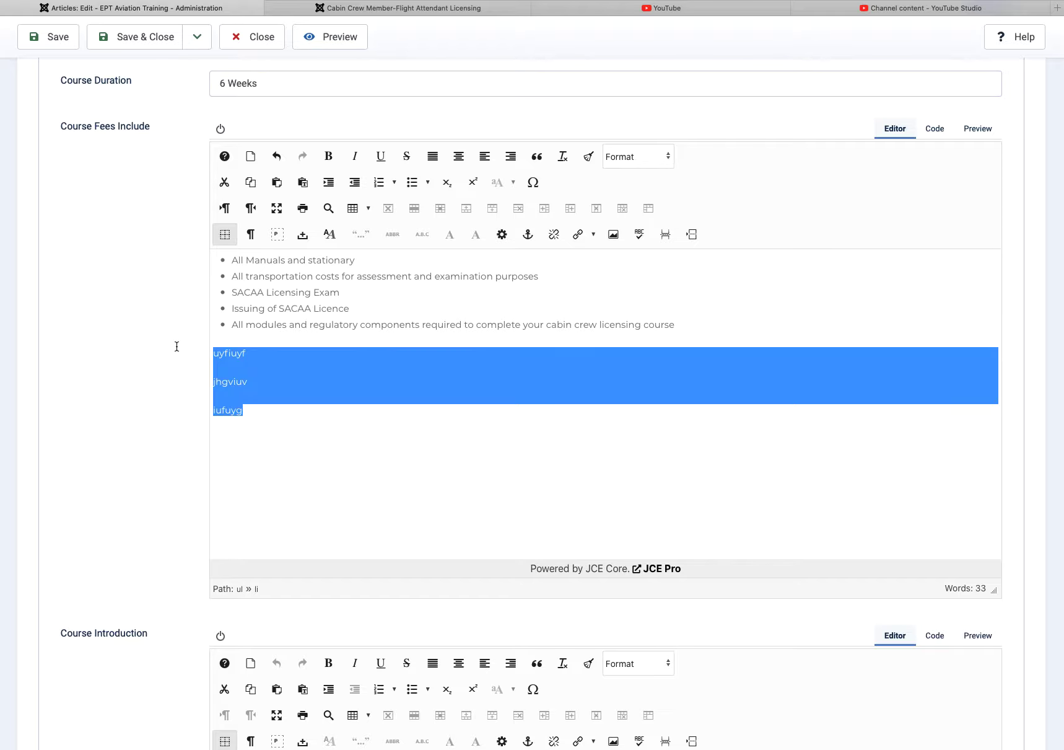
left_click(411, 184)
scroll(411, 186, "down", 2)
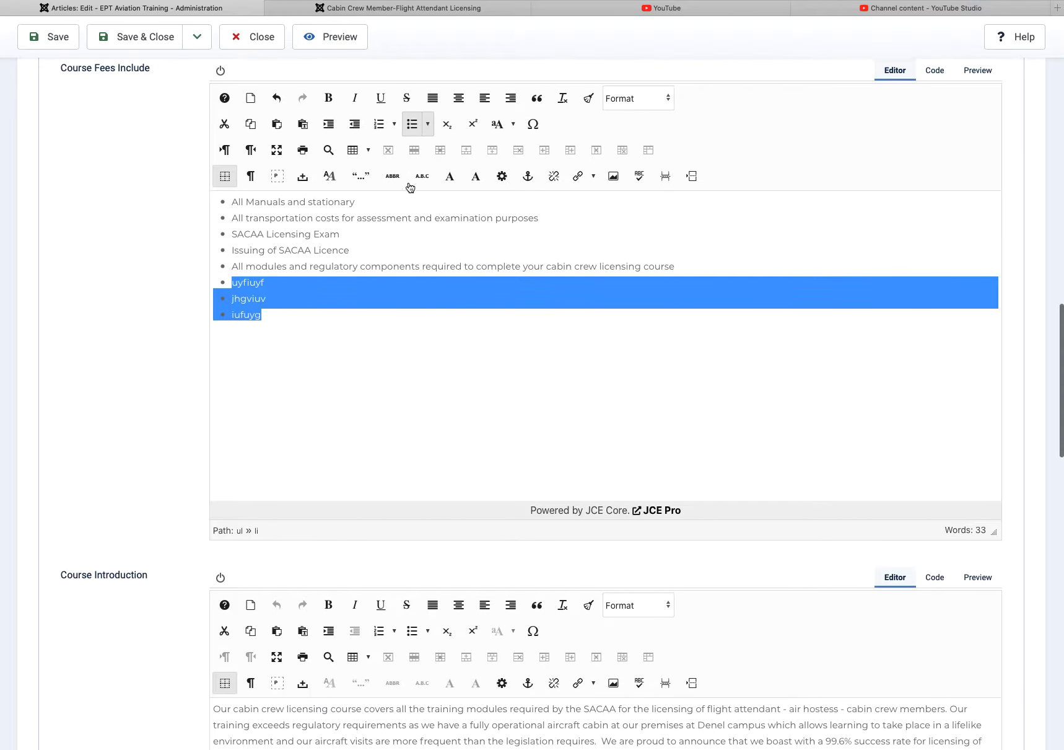
key("BackSpace")
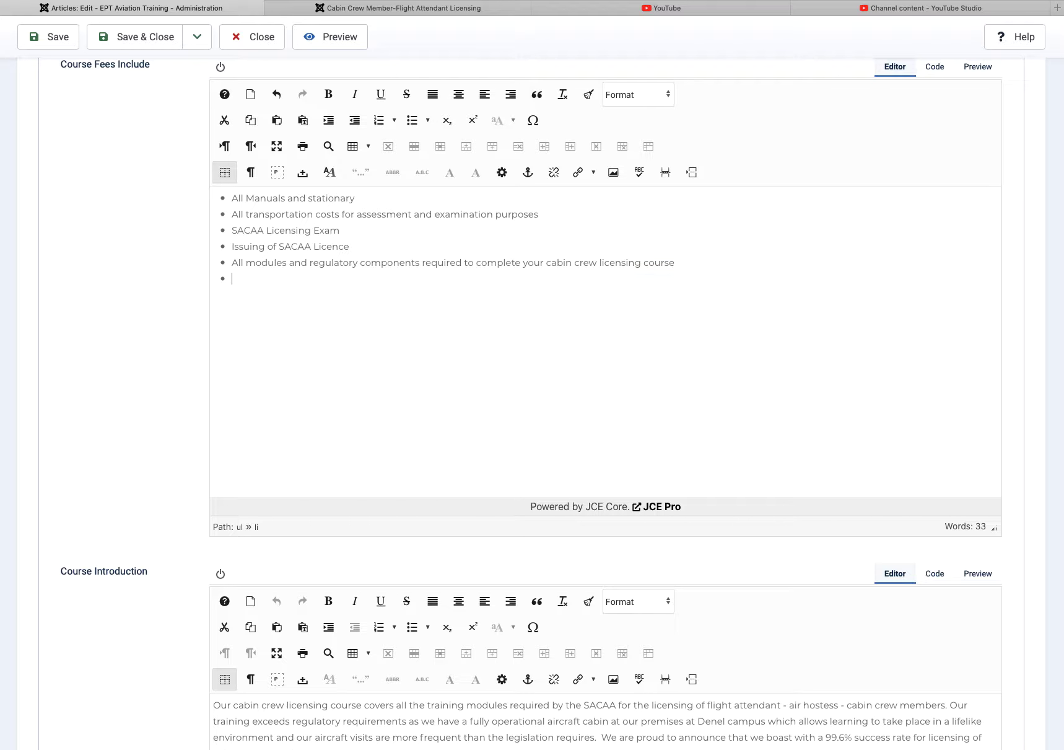
scroll(278, 364, "down", 5)
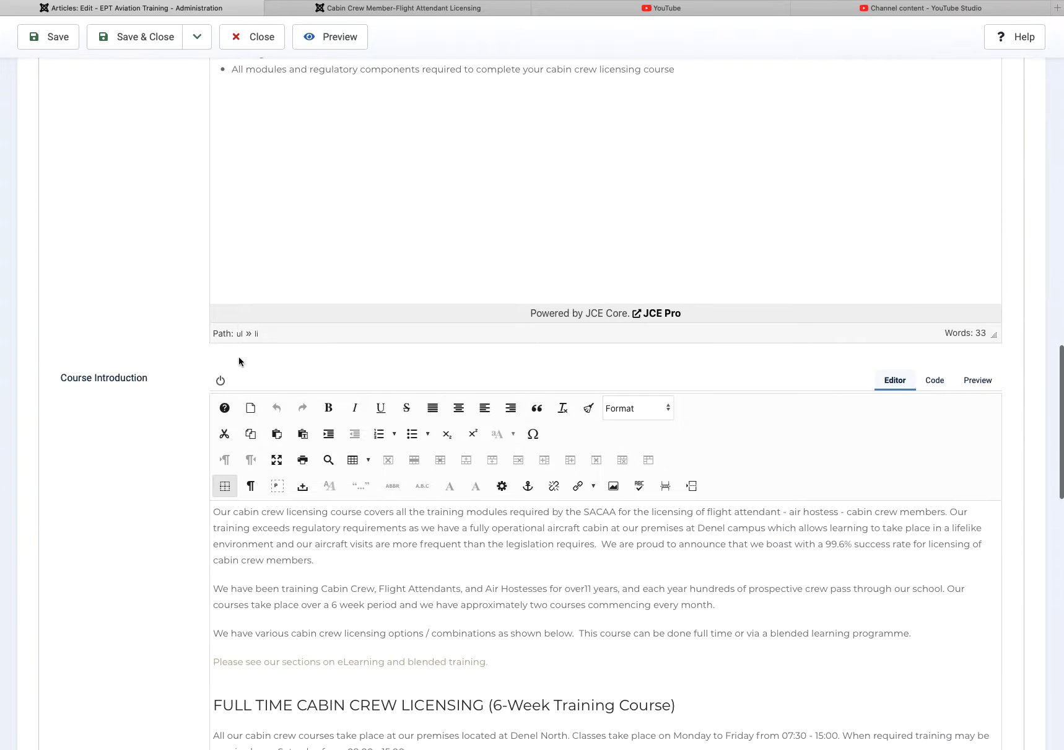
scroll(444, 392, "down", 4)
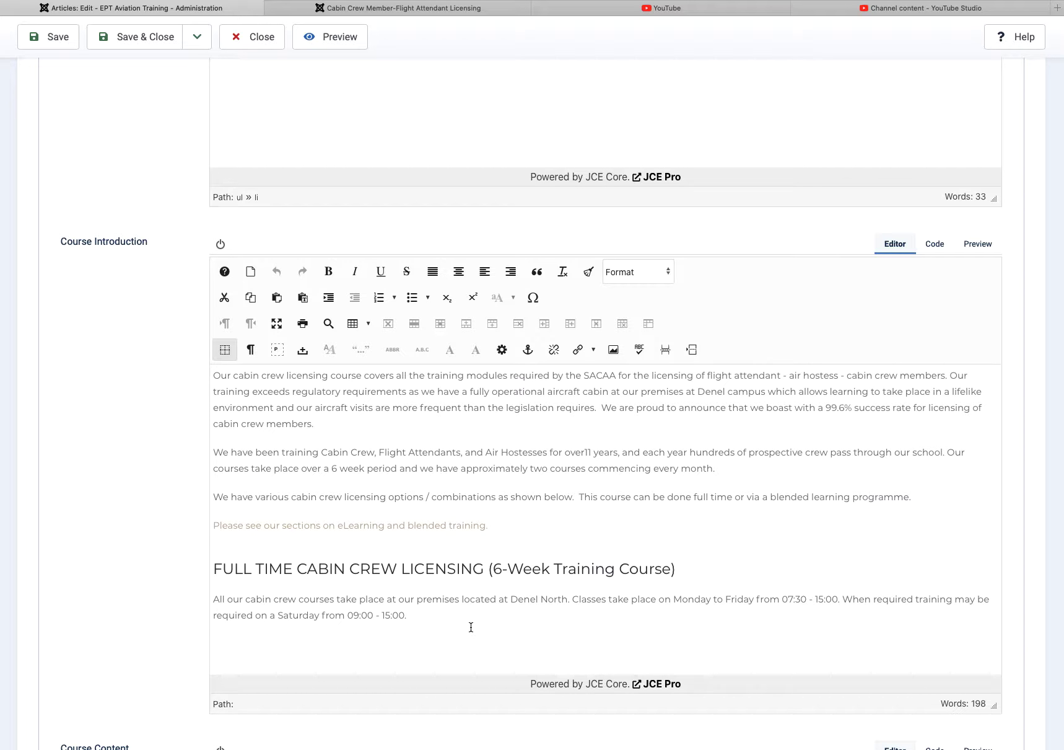
left_click_drag(415, 617, 227, 606)
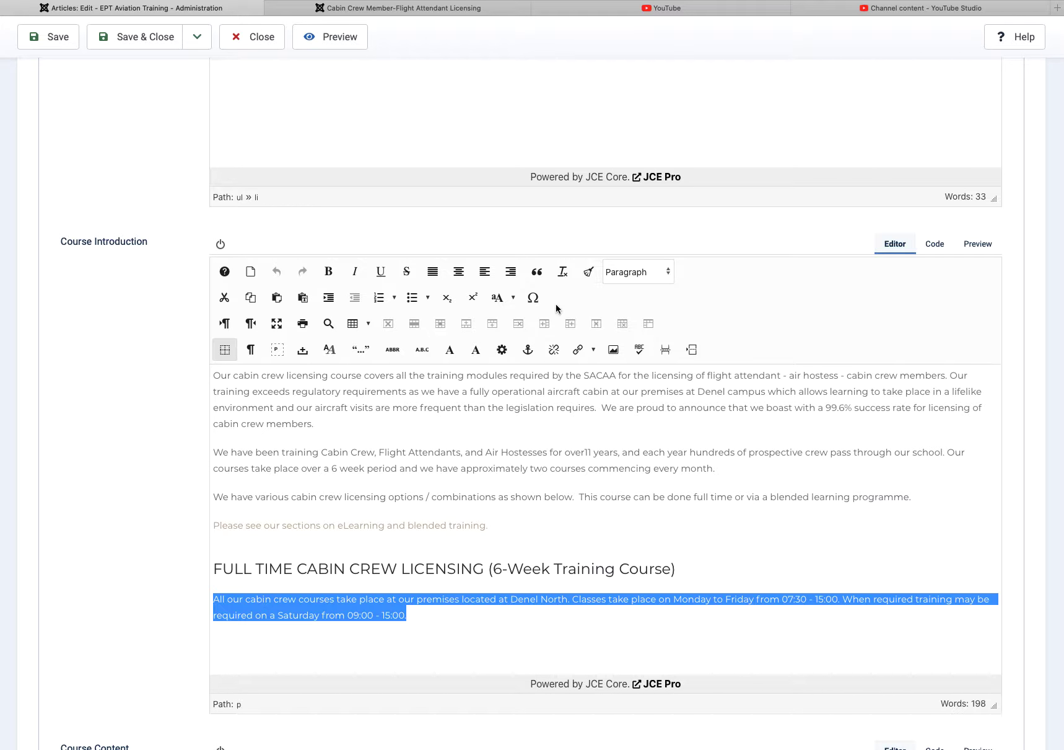
left_click(566, 482)
scroll(755, 503, "down", 3)
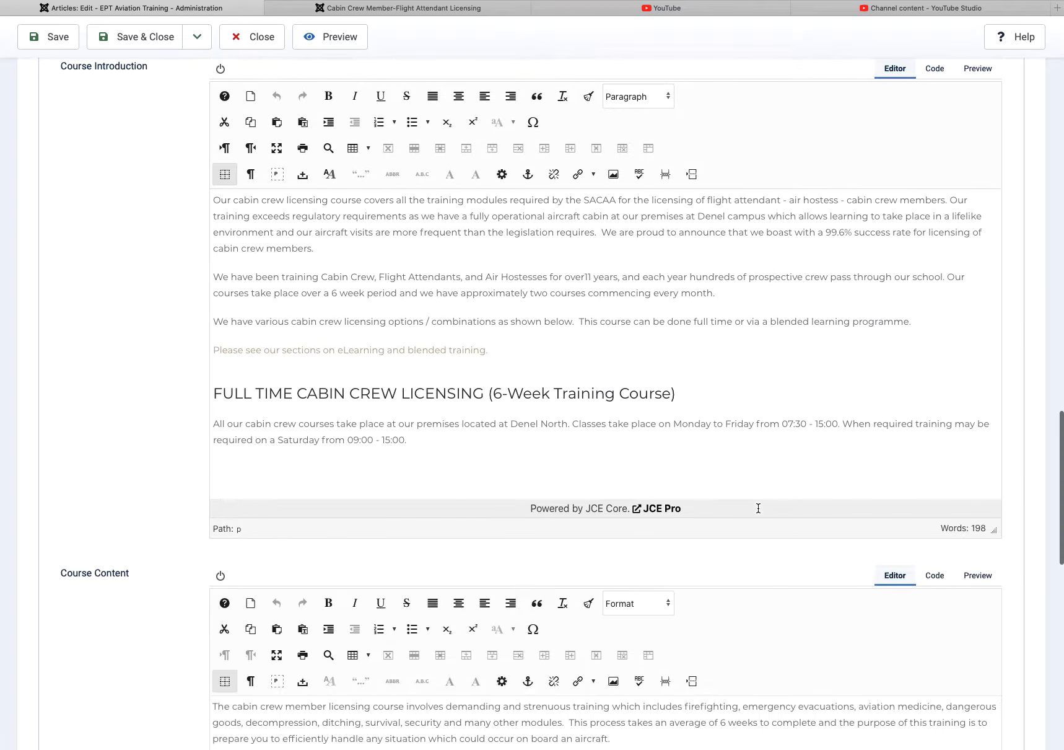
scroll(753, 506, "down", 4)
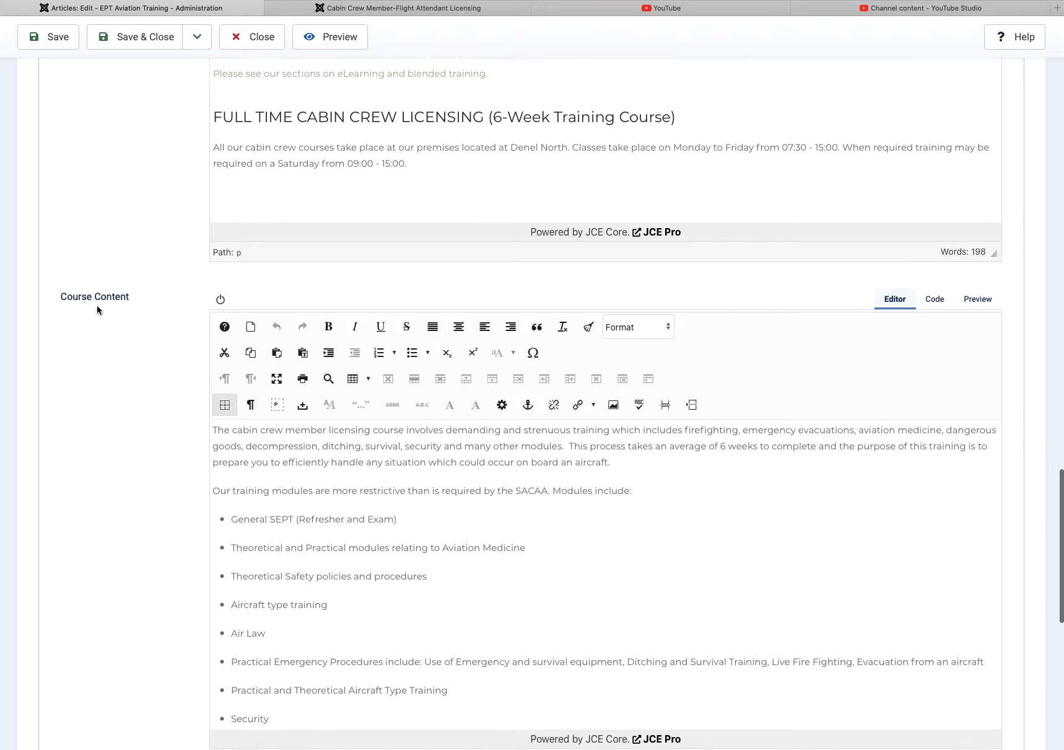
scroll(529, 520, "down", 3)
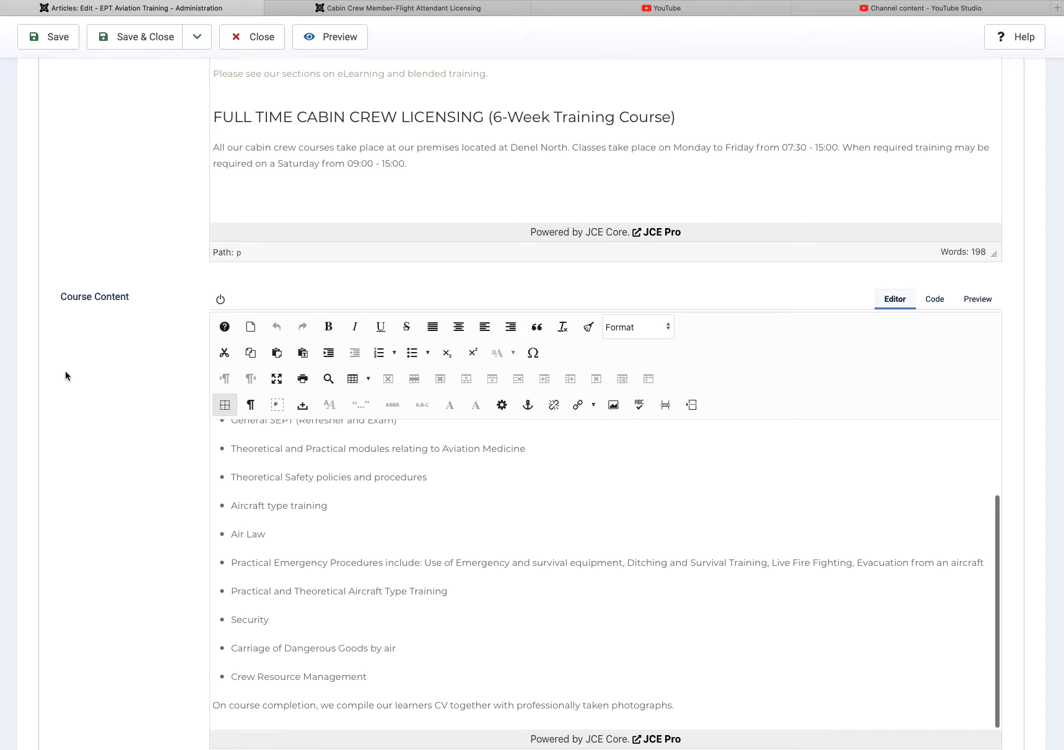
scroll(109, 401, "down", 5)
scroll(129, 417, "down", 4)
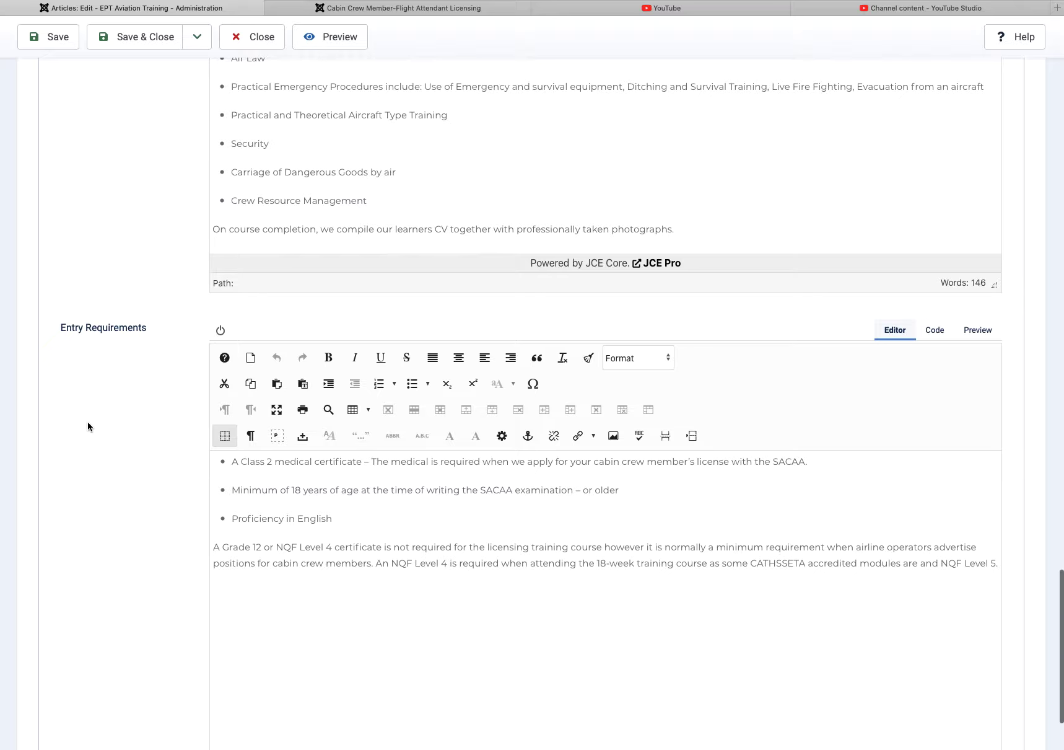
scroll(102, 421, "down", 1)
scroll(103, 421, "down", 2)
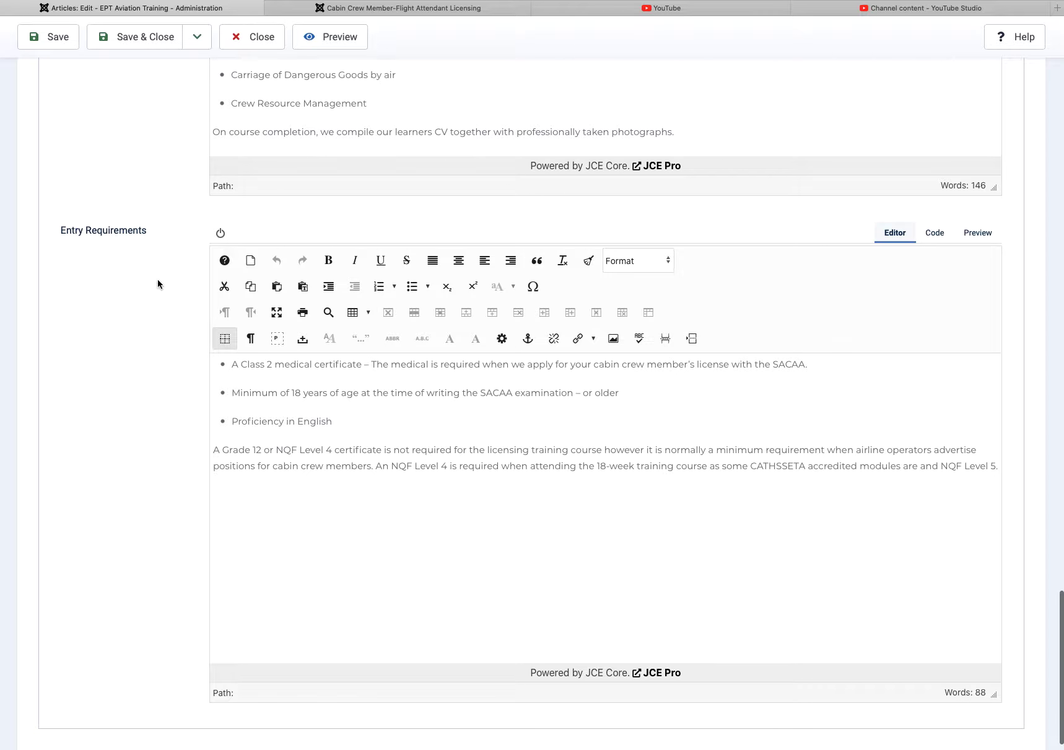
scroll(104, 418, "down", 1)
scroll(203, 427, "up", 15)
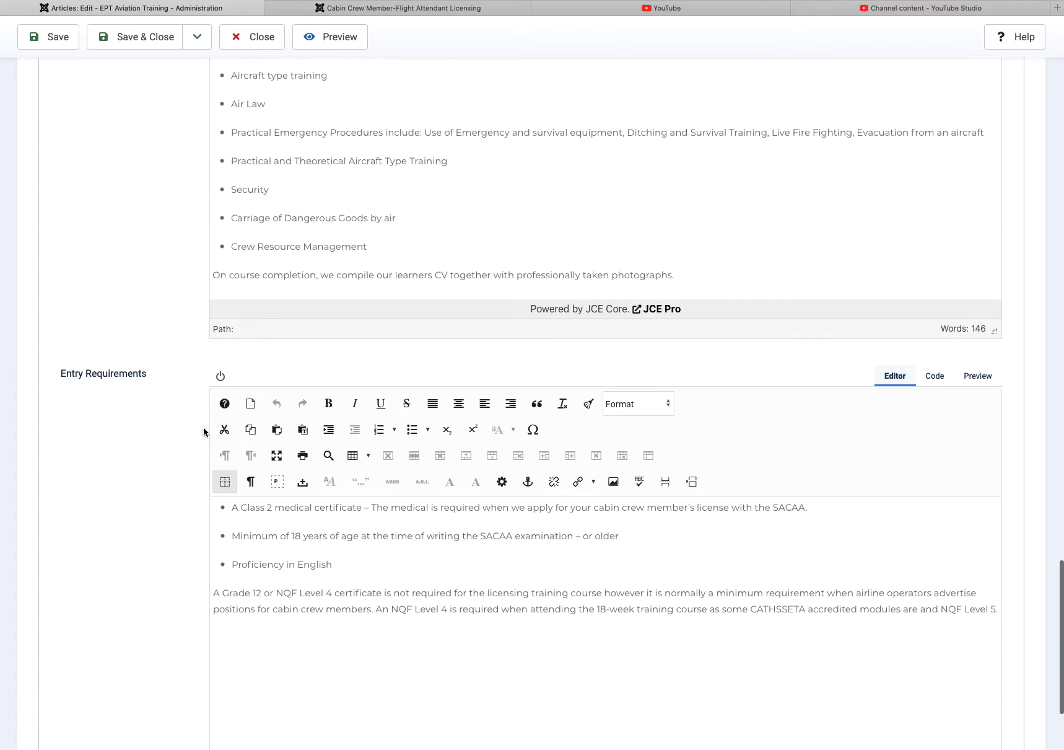
scroll(201, 430, "up", 5)
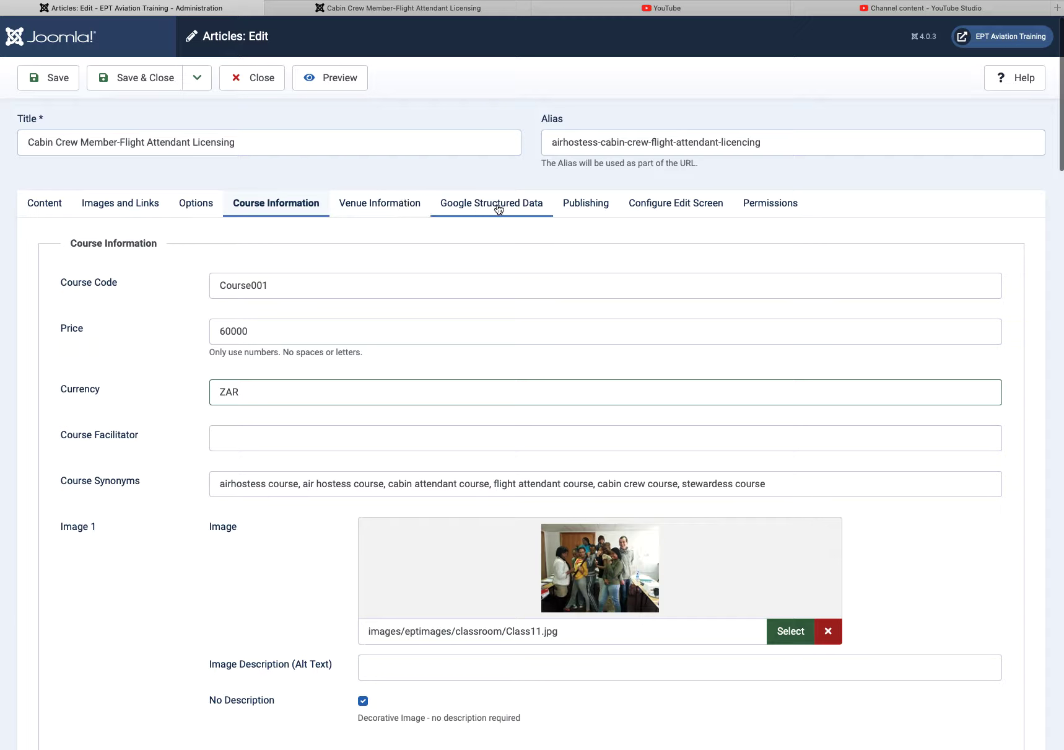
Step: Launch the Licensing article from its Content tab into YOOtheme Builder
left_click(49, 207)
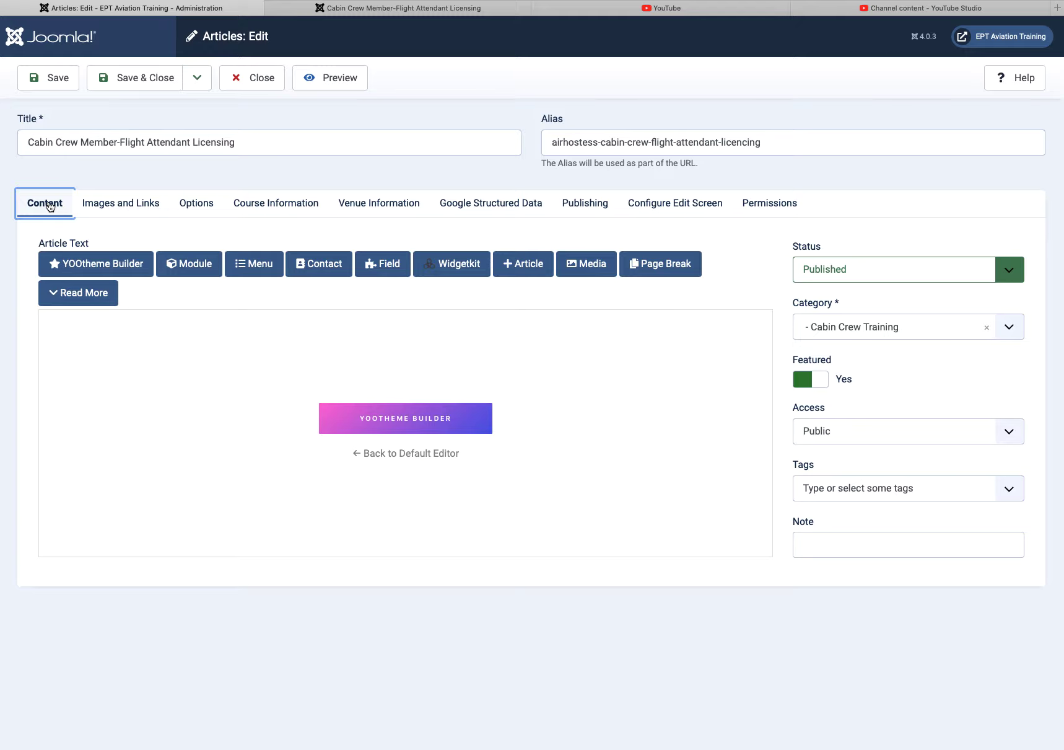
left_click(408, 421)
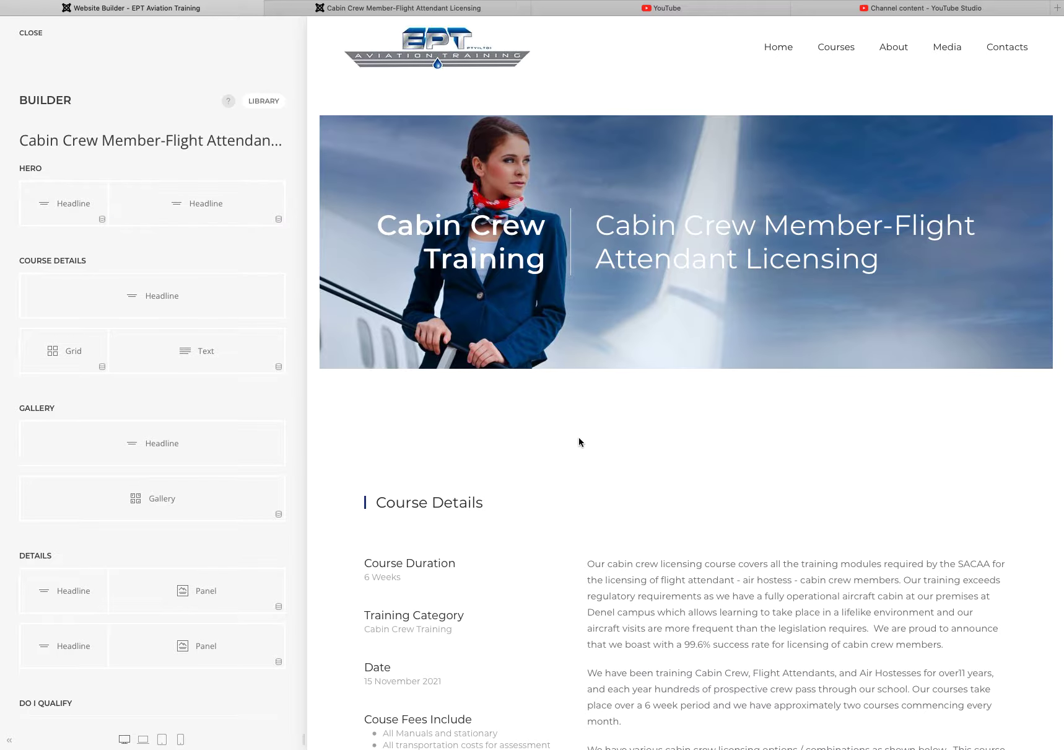
Step: Inspect the Course Details grid's first item and its Course Duration source field
scroll(578, 440, "down", 5)
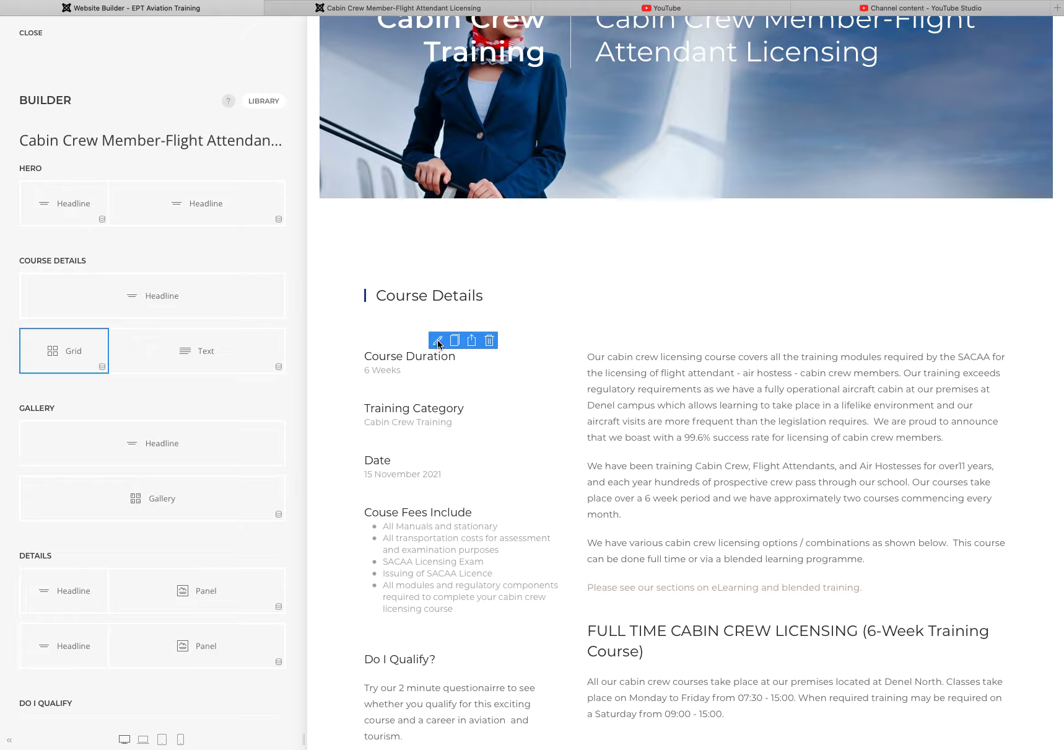
left_click(438, 341)
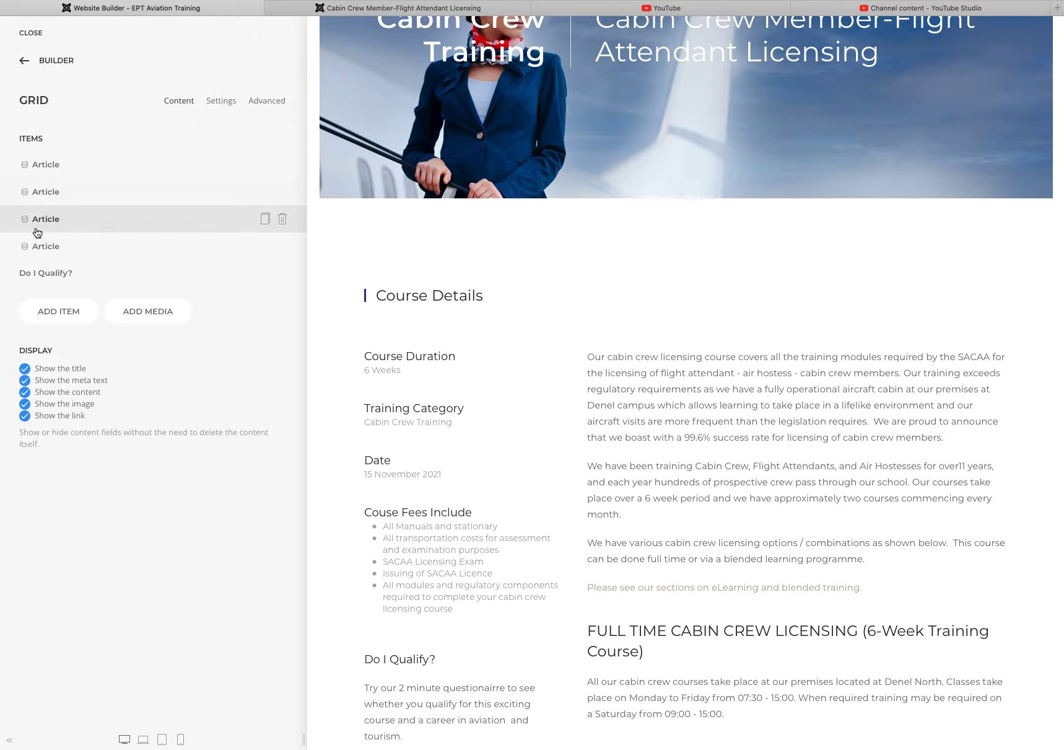
left_click(47, 170)
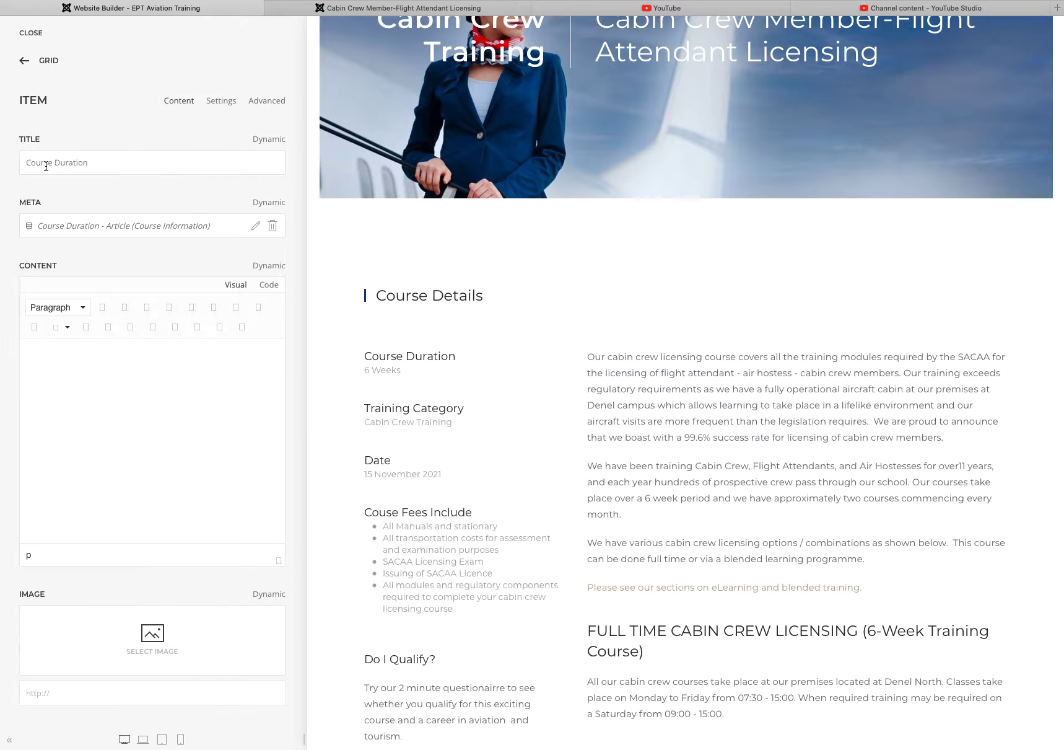
left_click(99, 163)
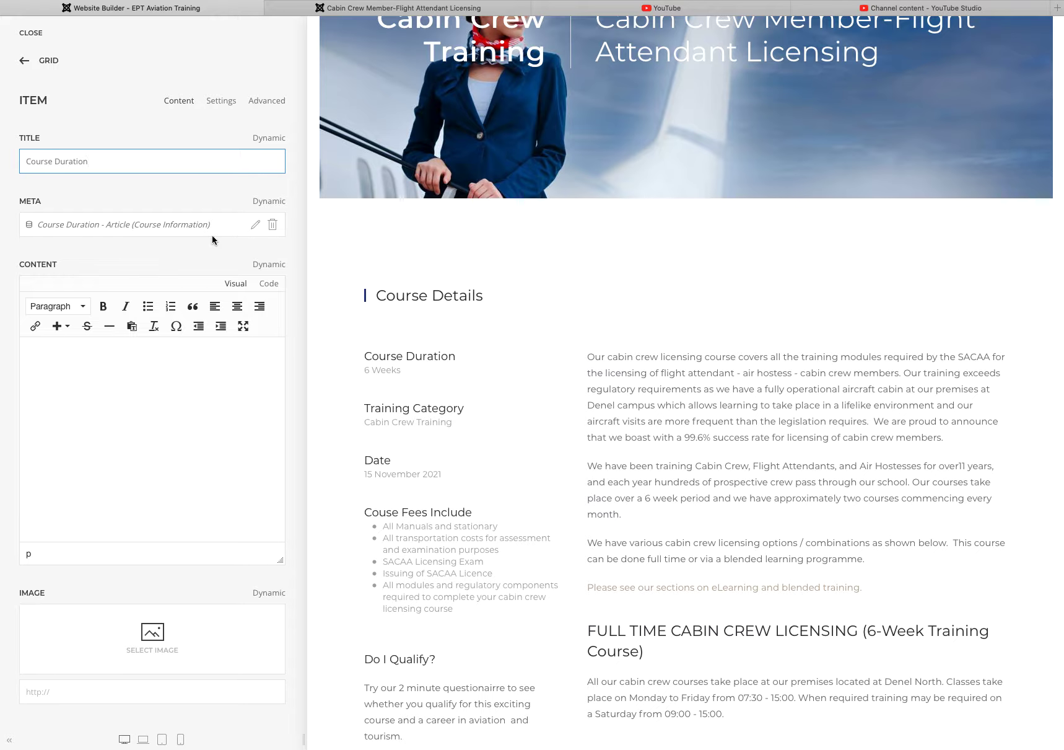
Step: Return to the layout outline and close the builder, back to the article
left_click(23, 63)
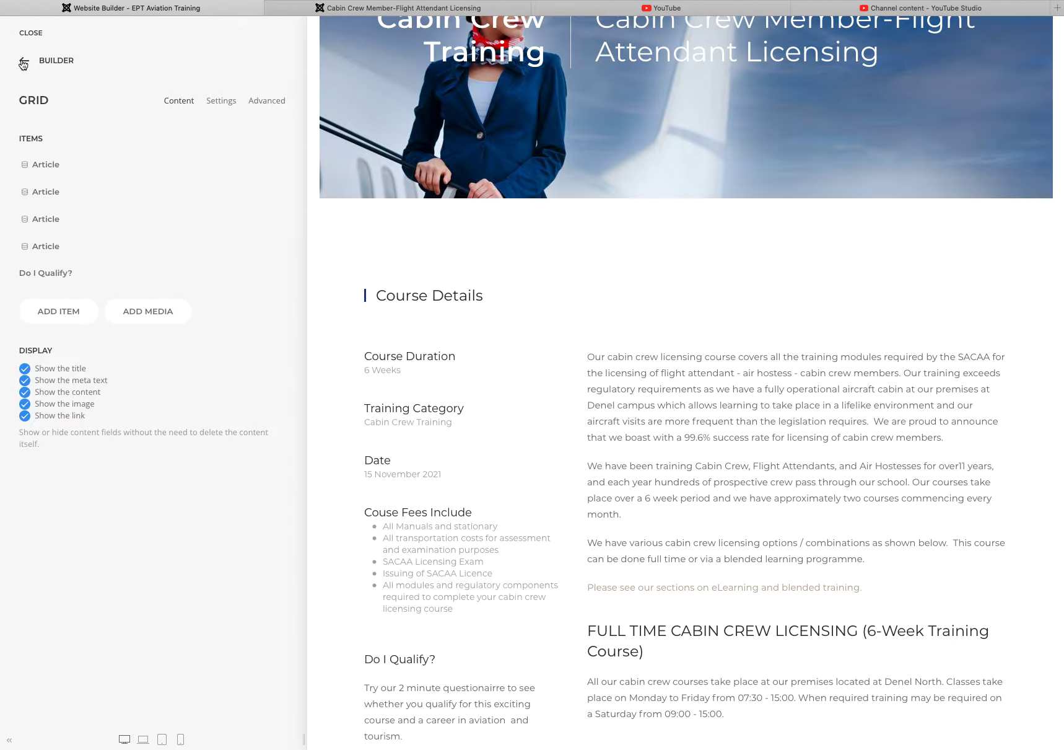
scroll(359, 398, "down", 1)
scroll(384, 400, "down", 15)
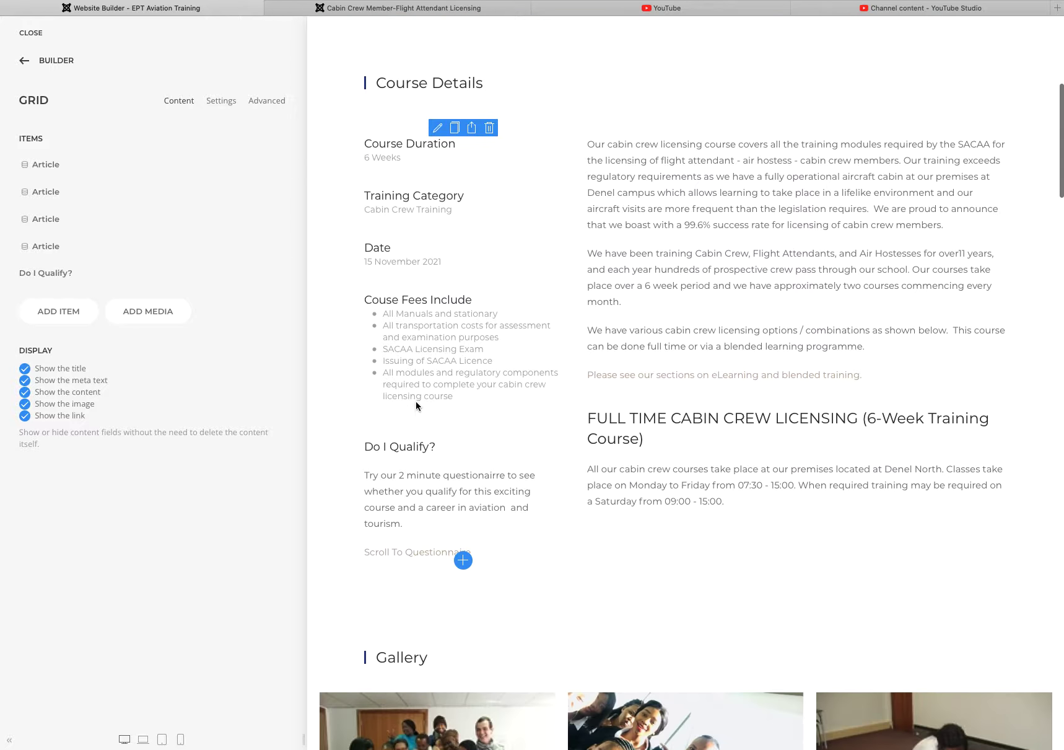
scroll(412, 404, "down", 10)
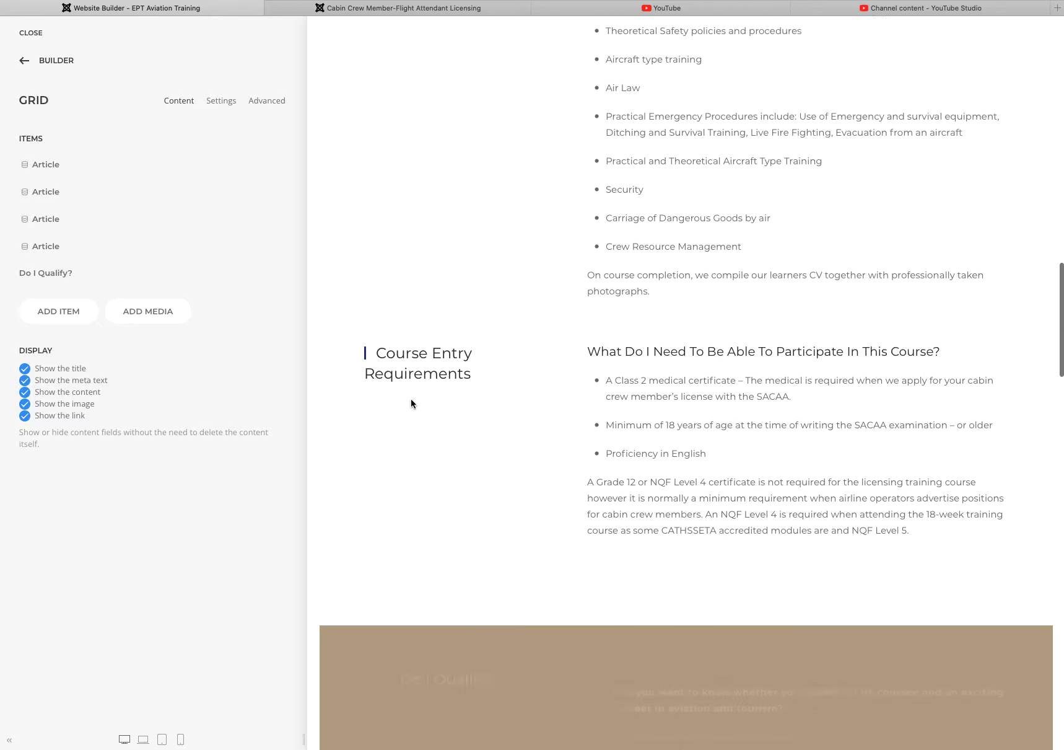
scroll(411, 403, "down", 12)
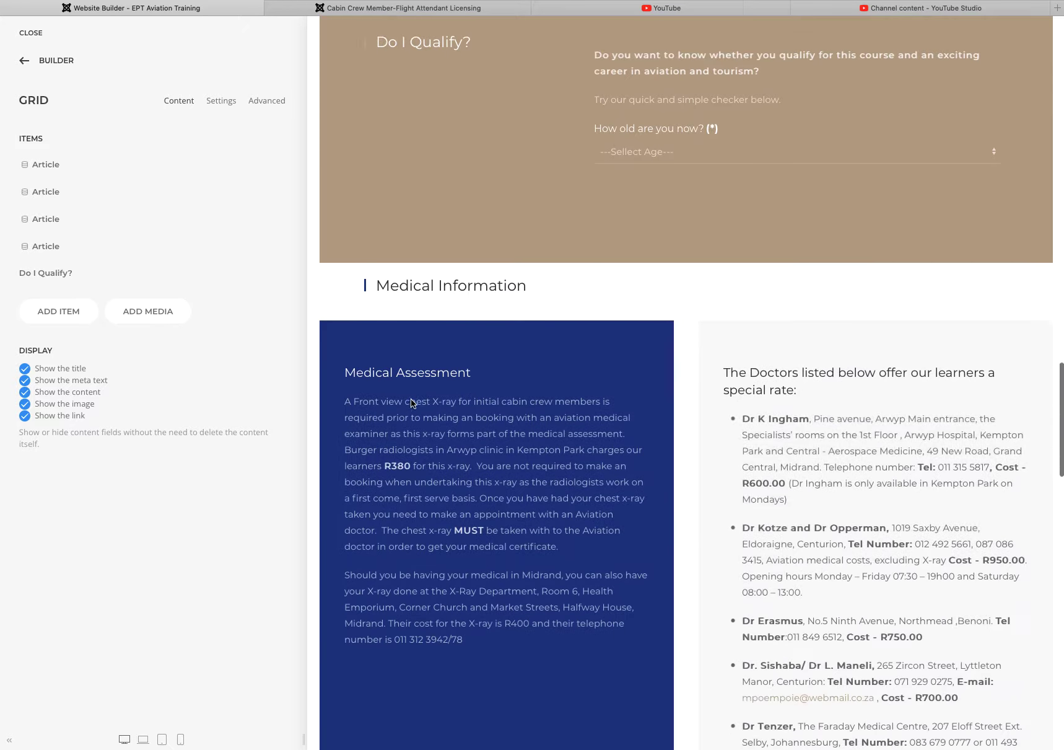
scroll(409, 403, "down", 10)
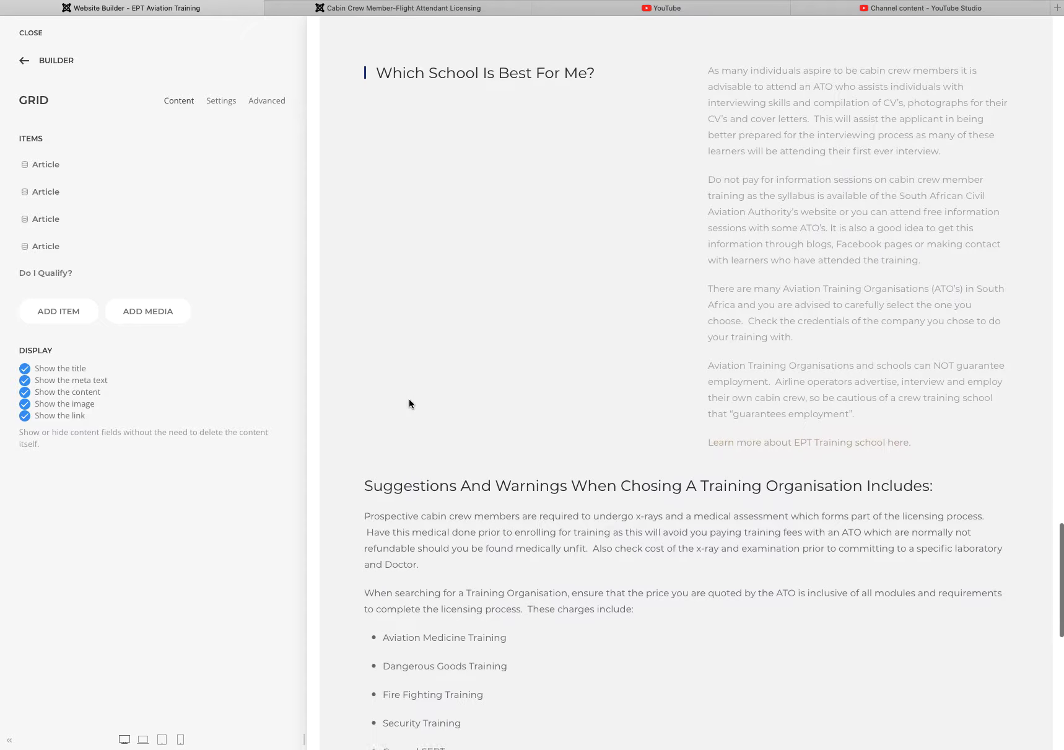
scroll(409, 399, "up", 15)
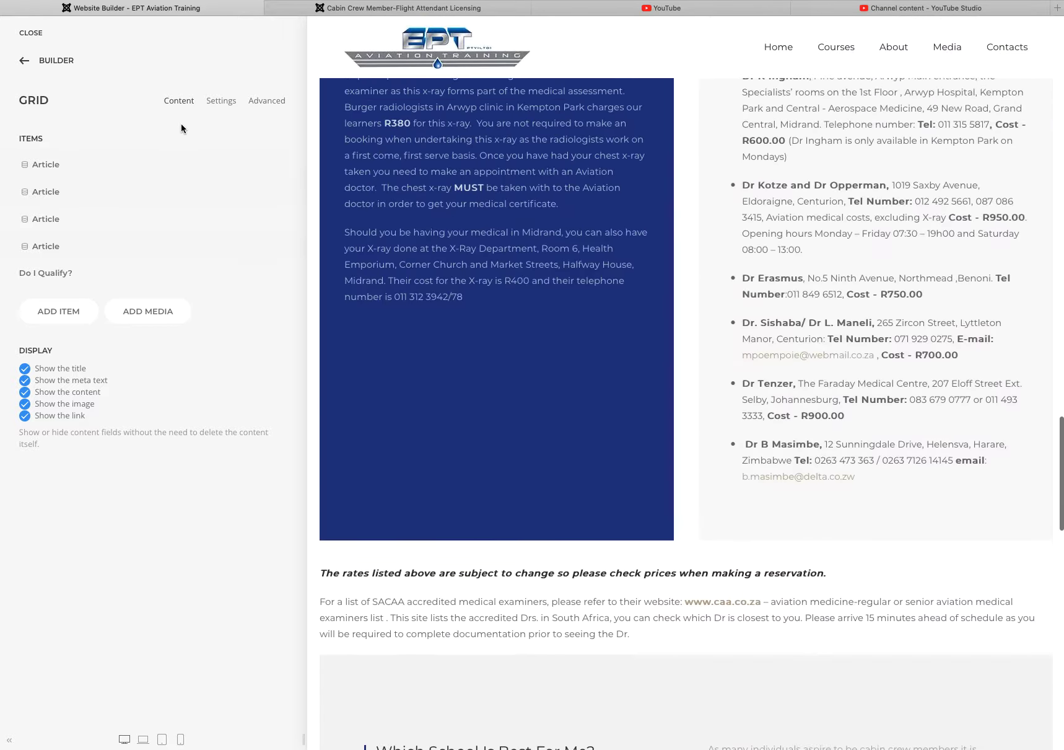
left_click(24, 63)
left_click(29, 34)
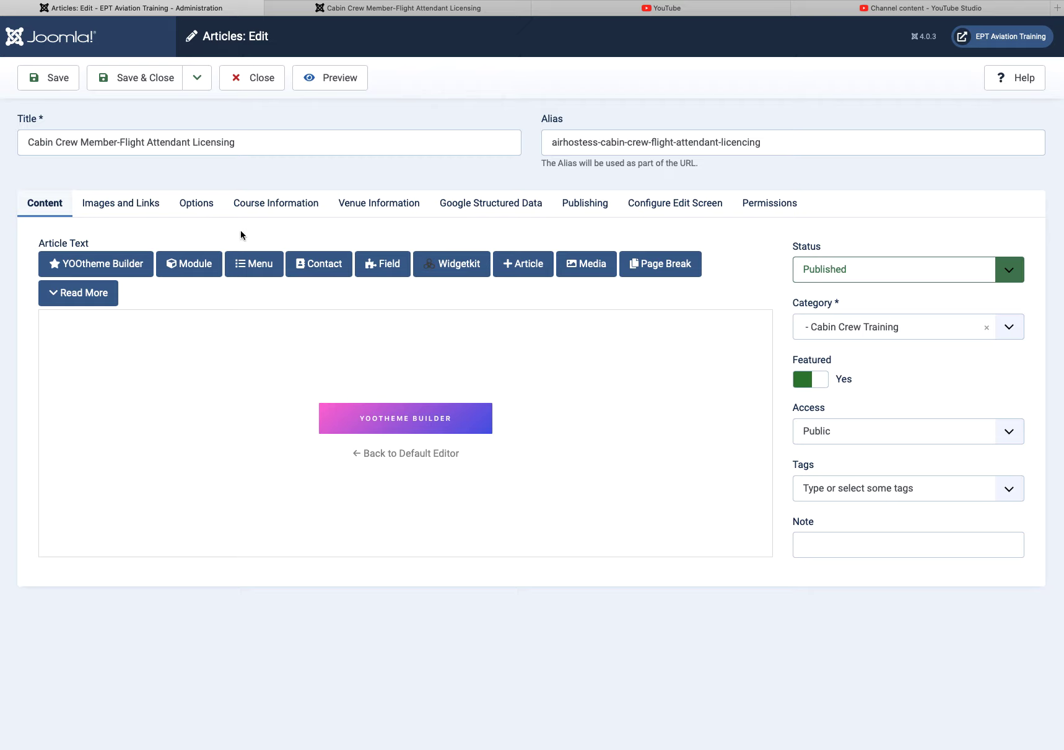
Step: Save a new article titled 'Test Course' and launch it in YOOtheme Builder
left_click(259, 79)
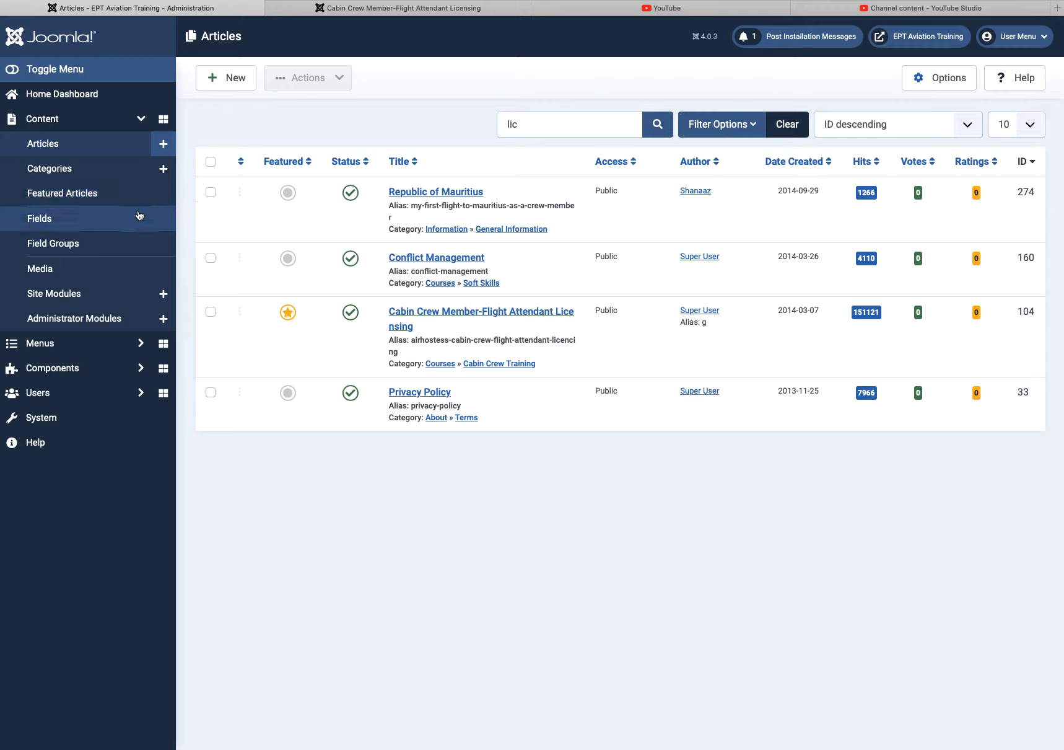
left_click(221, 80)
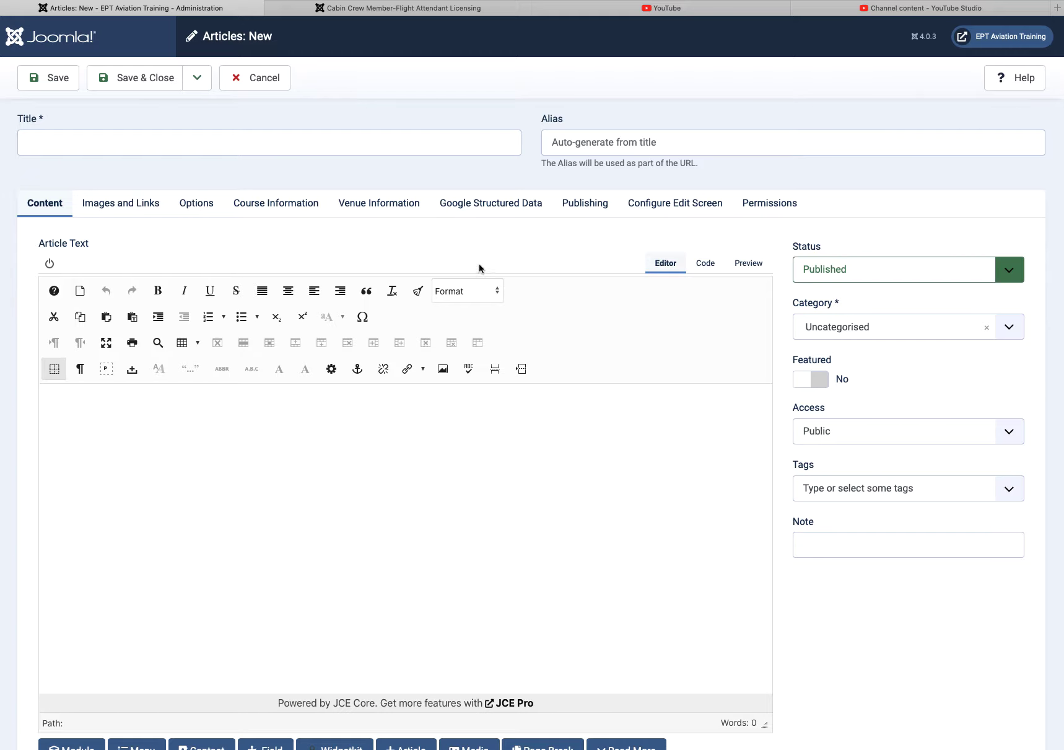
left_click(123, 147)
type("Test Course")
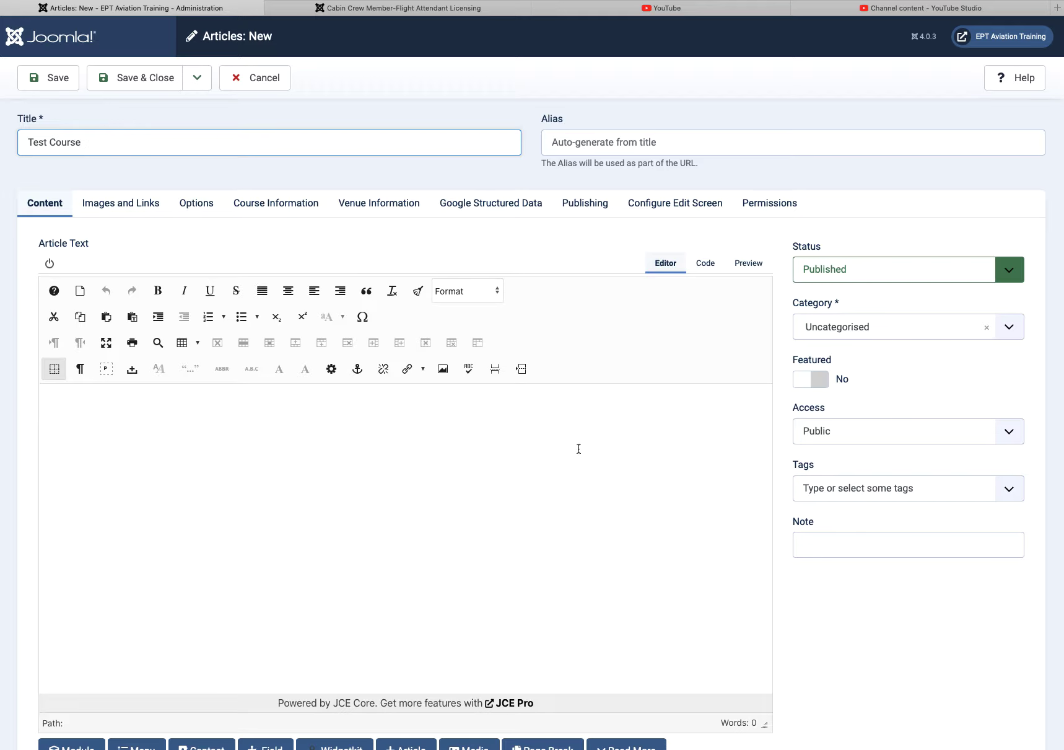
scroll(509, 431, "down", 2)
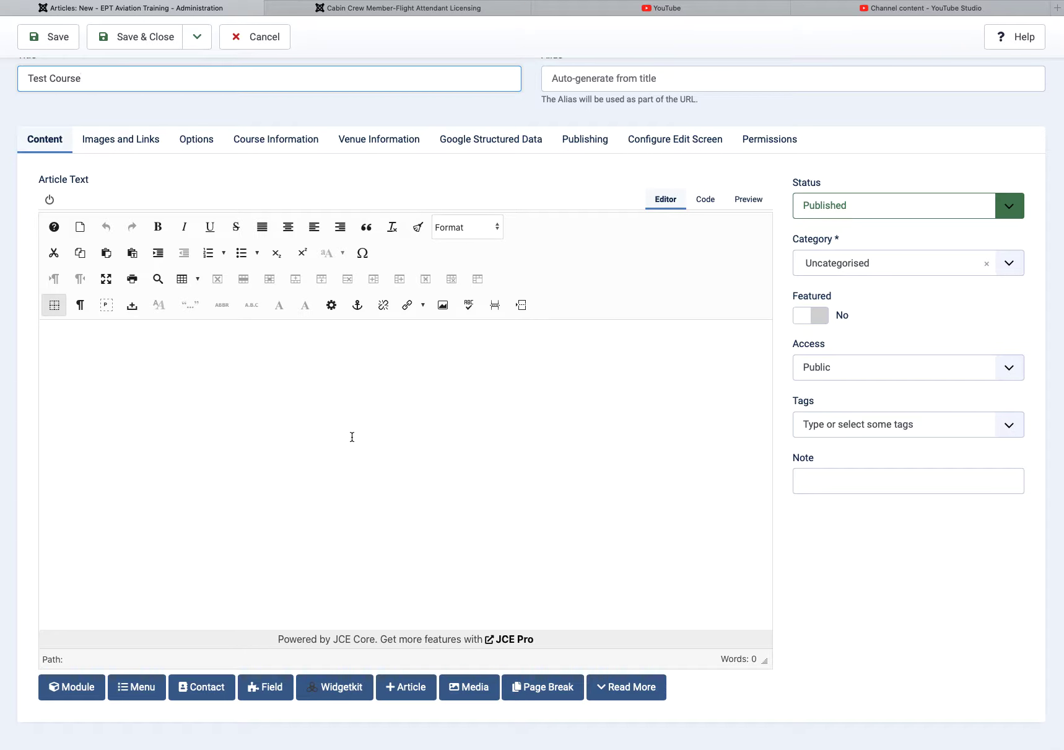
left_click(34, 39)
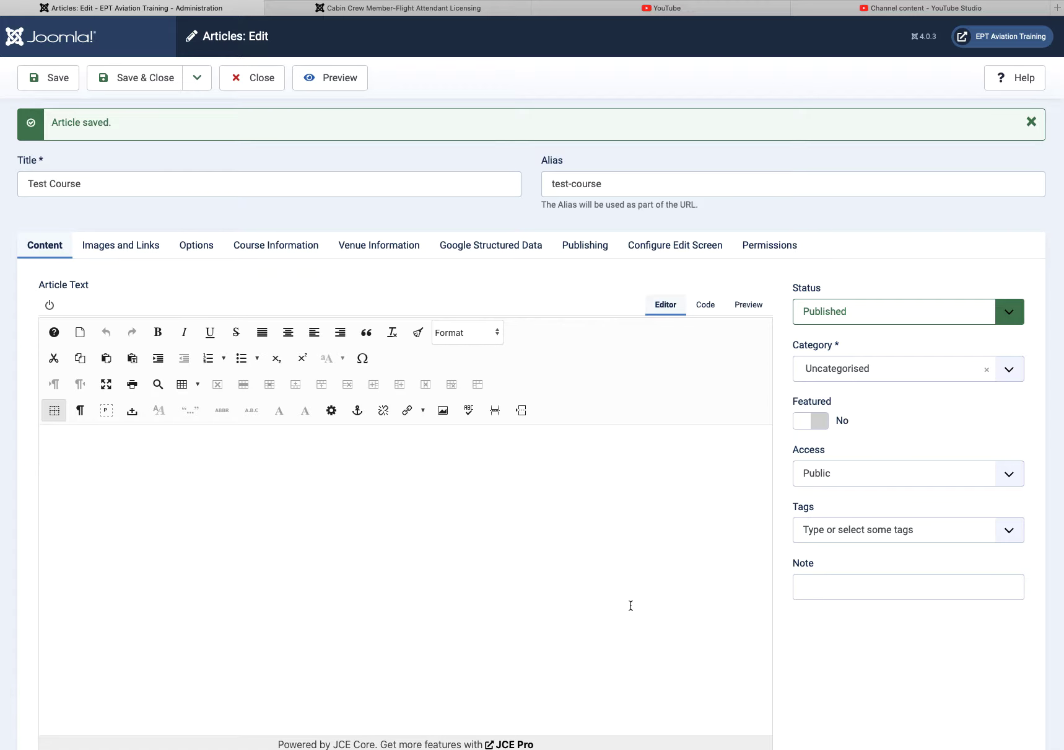
scroll(709, 463, "down", 2)
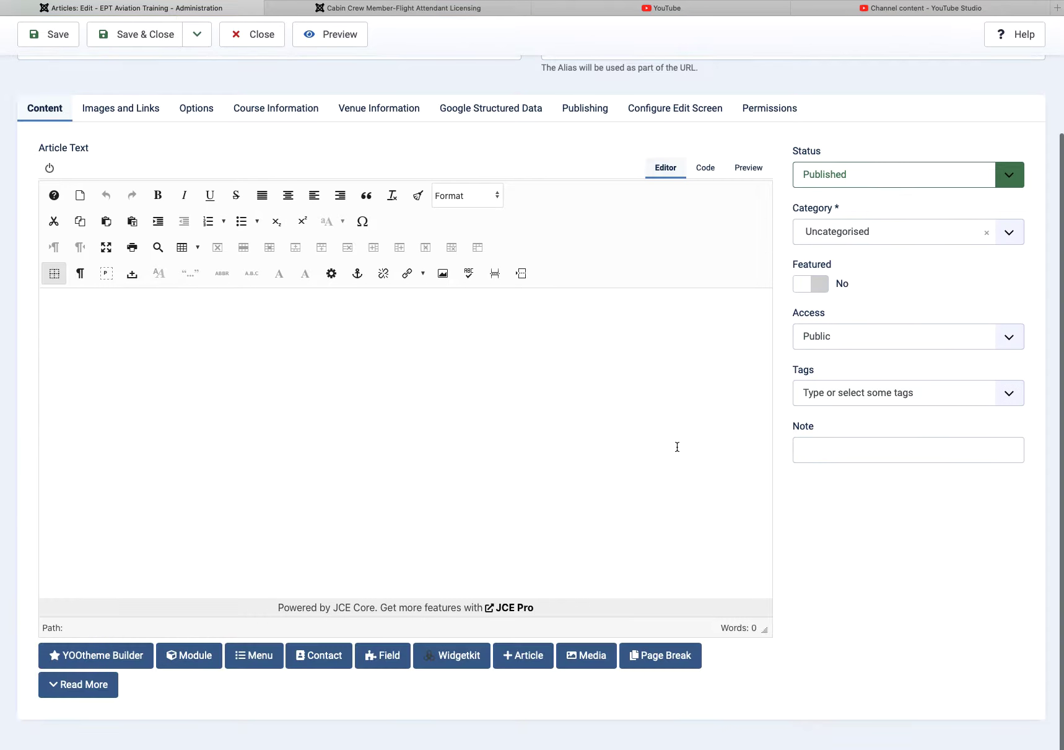
left_click(118, 655)
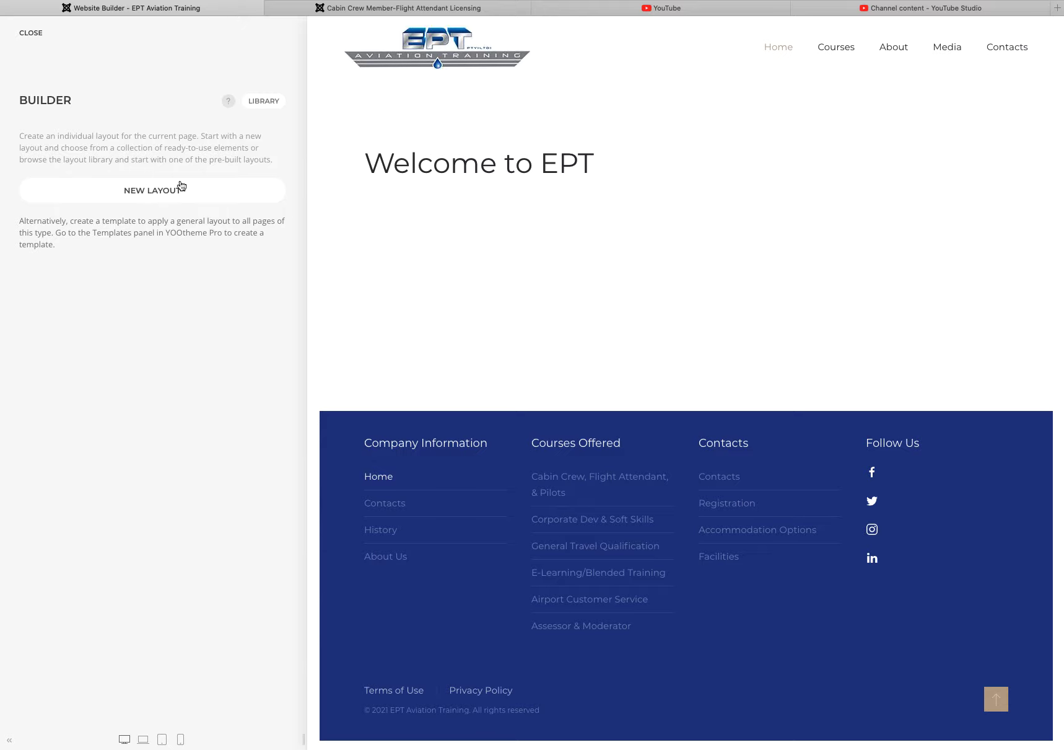
Step: Browse the layout library's Pro Layouts from all websites
left_click(267, 101)
left_click(160, 70)
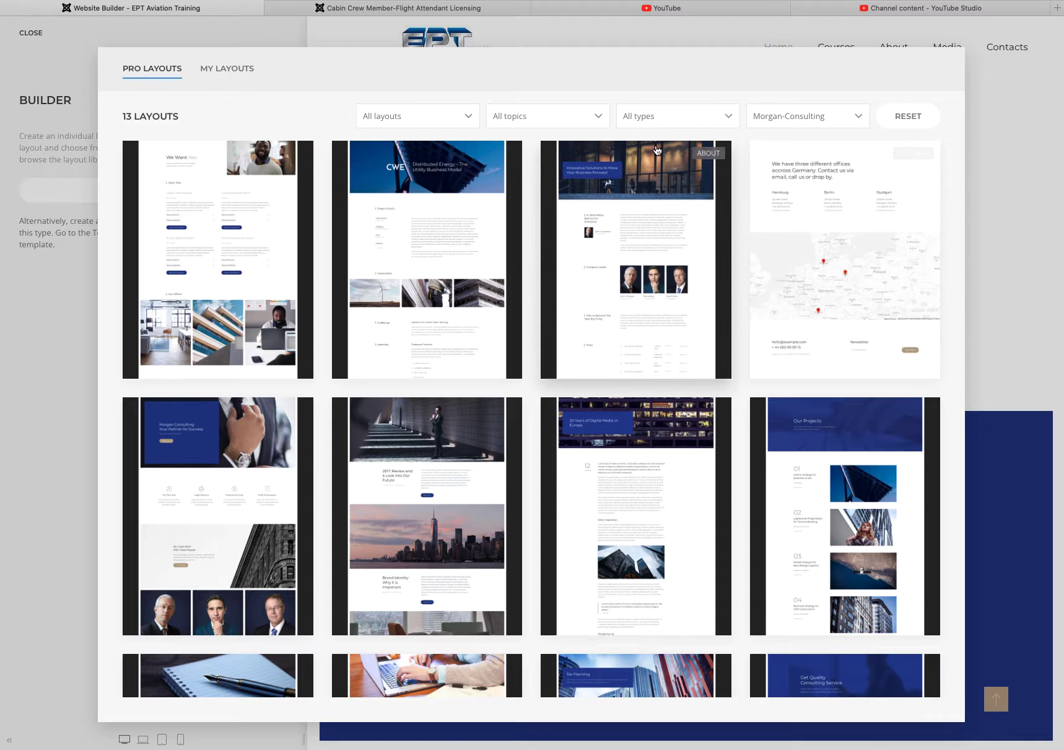
left_click(802, 119)
scroll(796, 107, "up", 3)
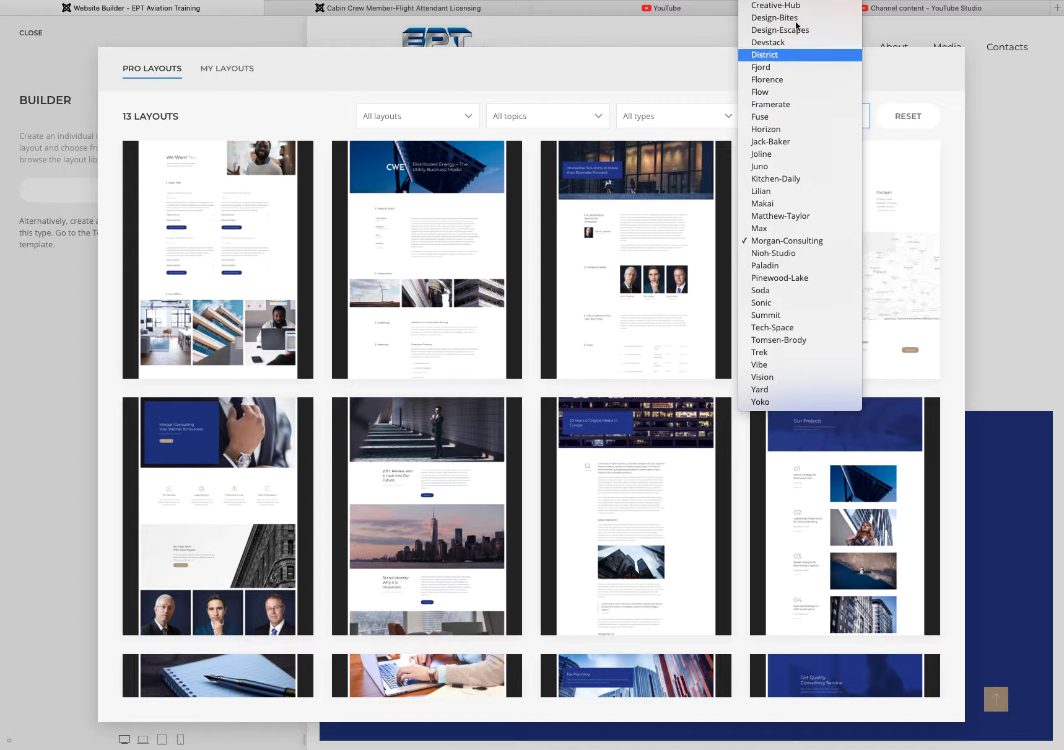
left_click(797, 2)
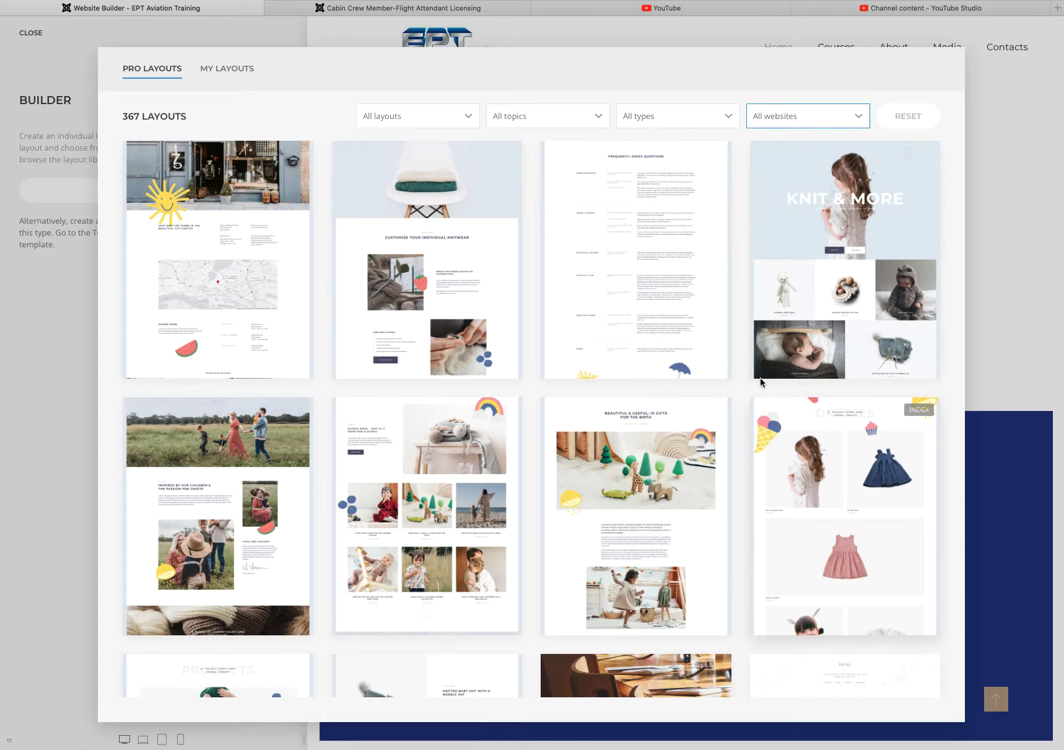
scroll(708, 560, "down", 10)
scroll(688, 558, "down", 15)
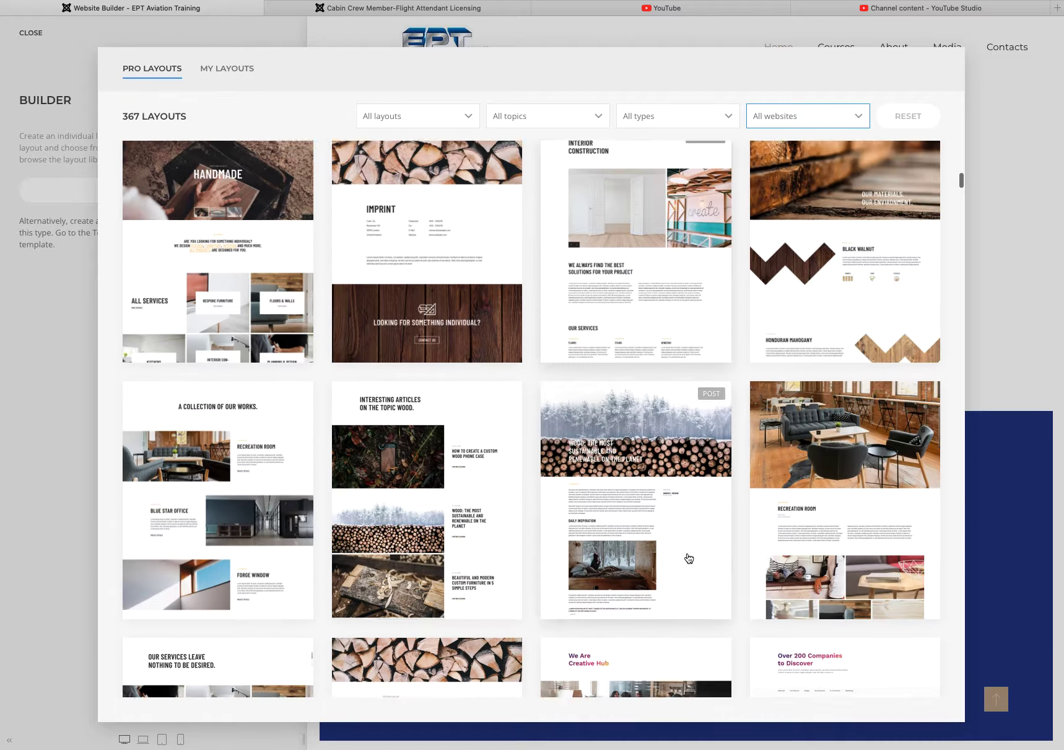
scroll(686, 557, "down", 10)
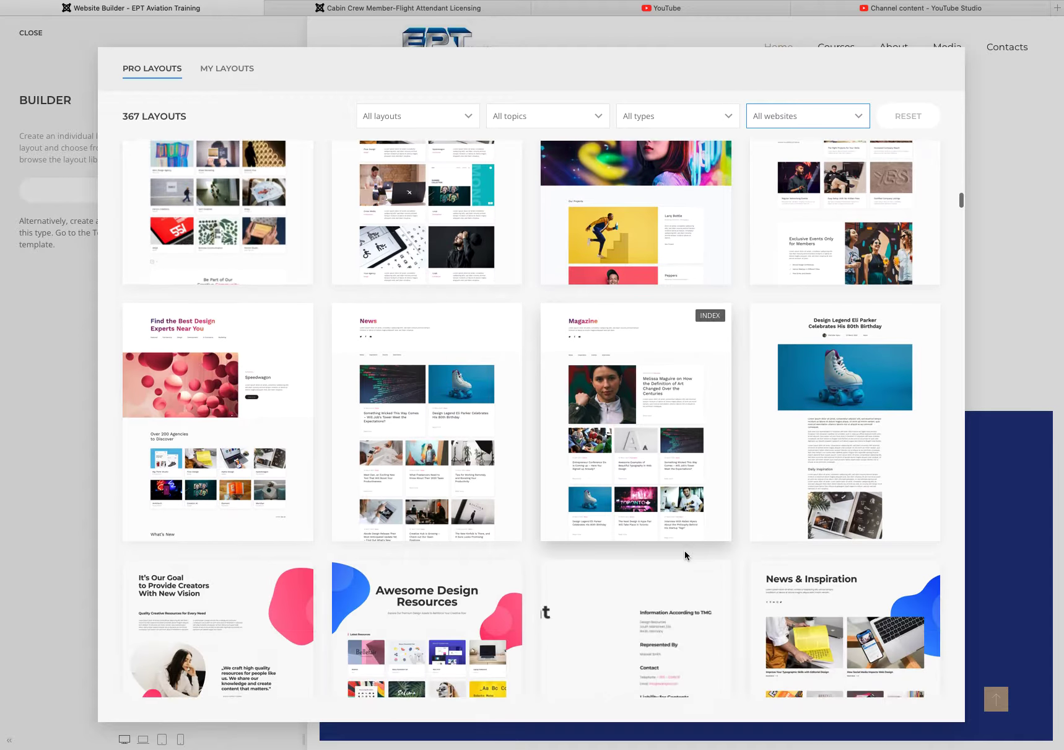
scroll(686, 556, "down", 8)
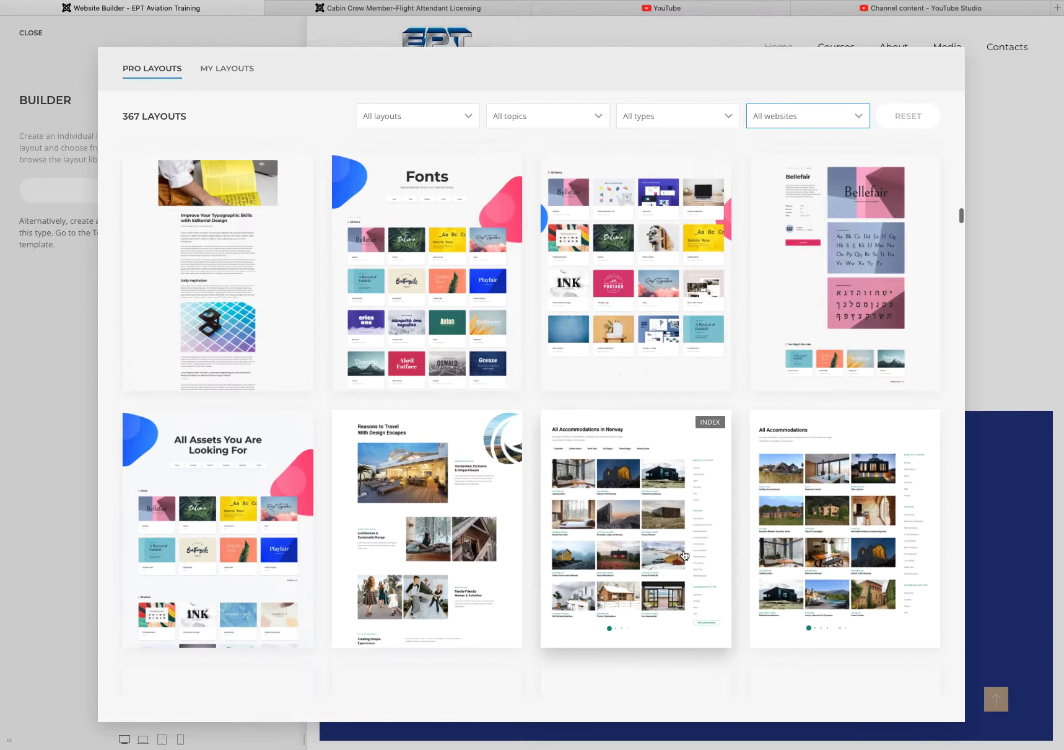
scroll(700, 558, "down", 7)
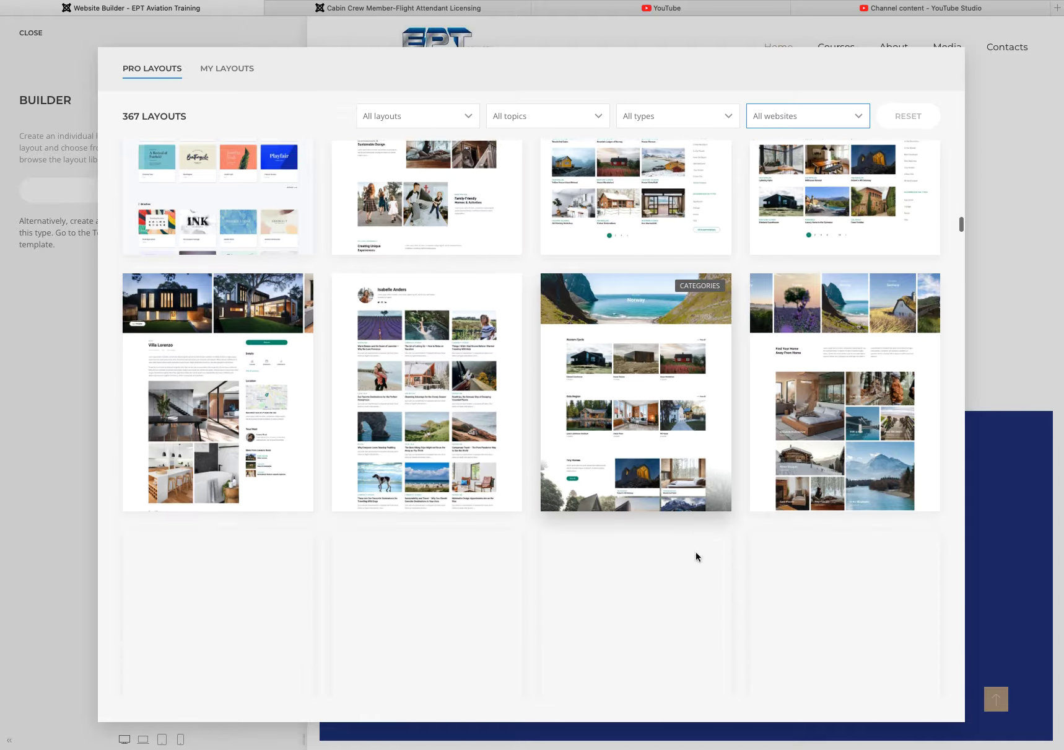
scroll(638, 543, "down", 15)
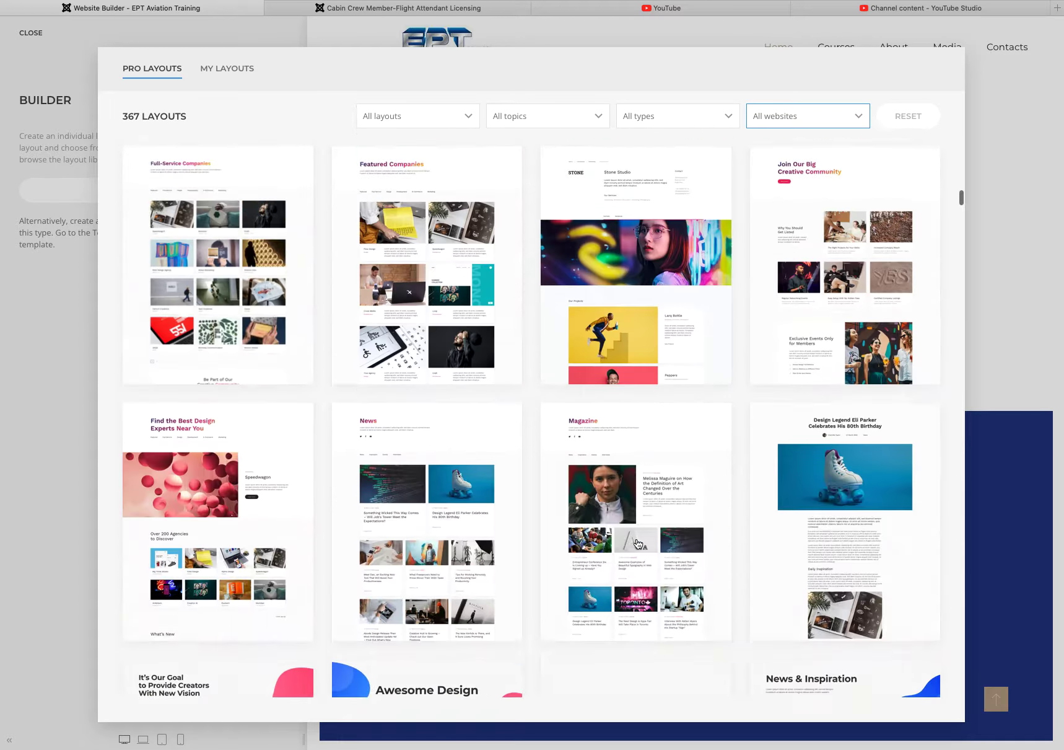
scroll(846, 235, "up", 3)
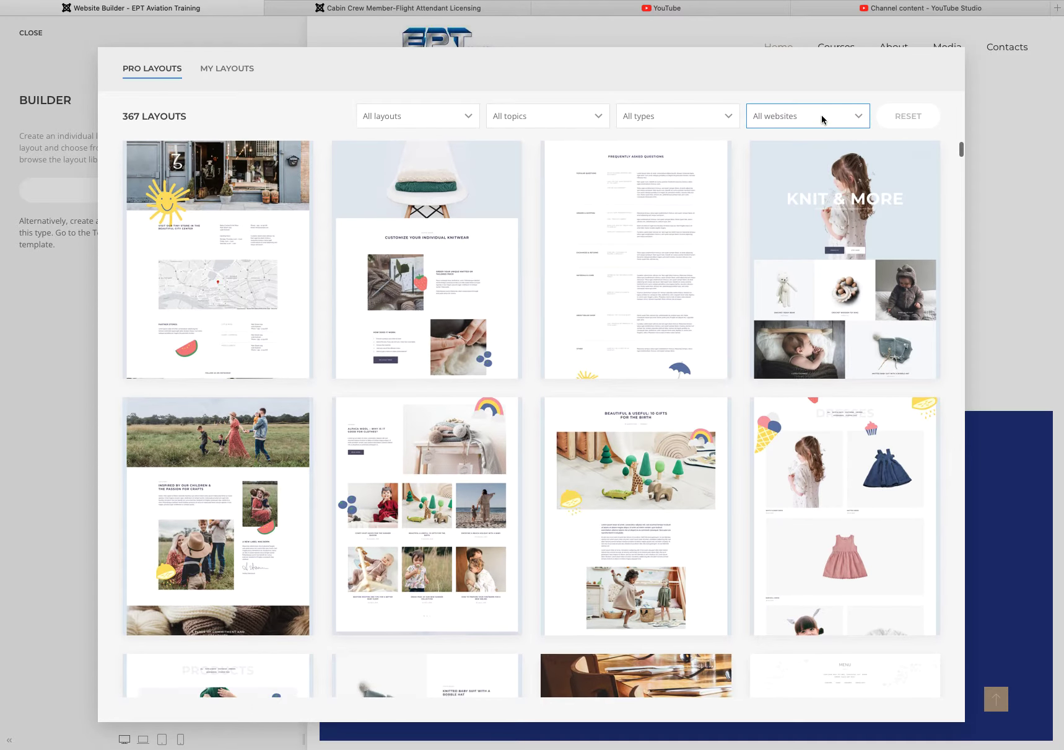
Step: Filter Pro Layouts to Morgan-Consulting, then switch to My Layouts
left_click(823, 118)
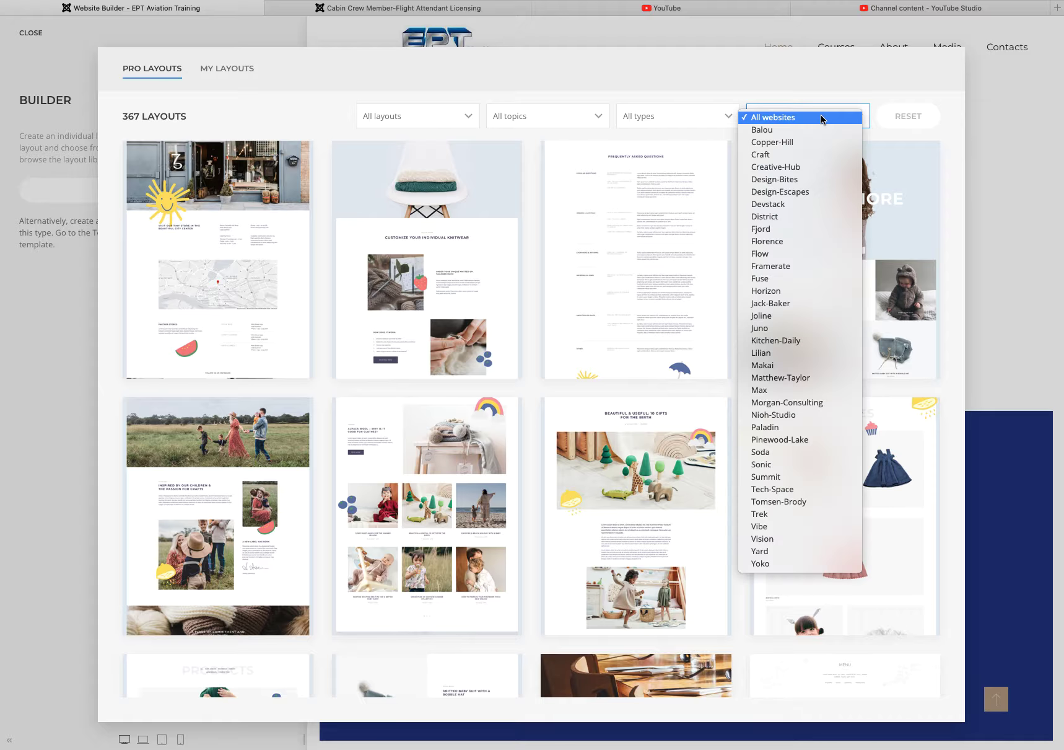
left_click(781, 403)
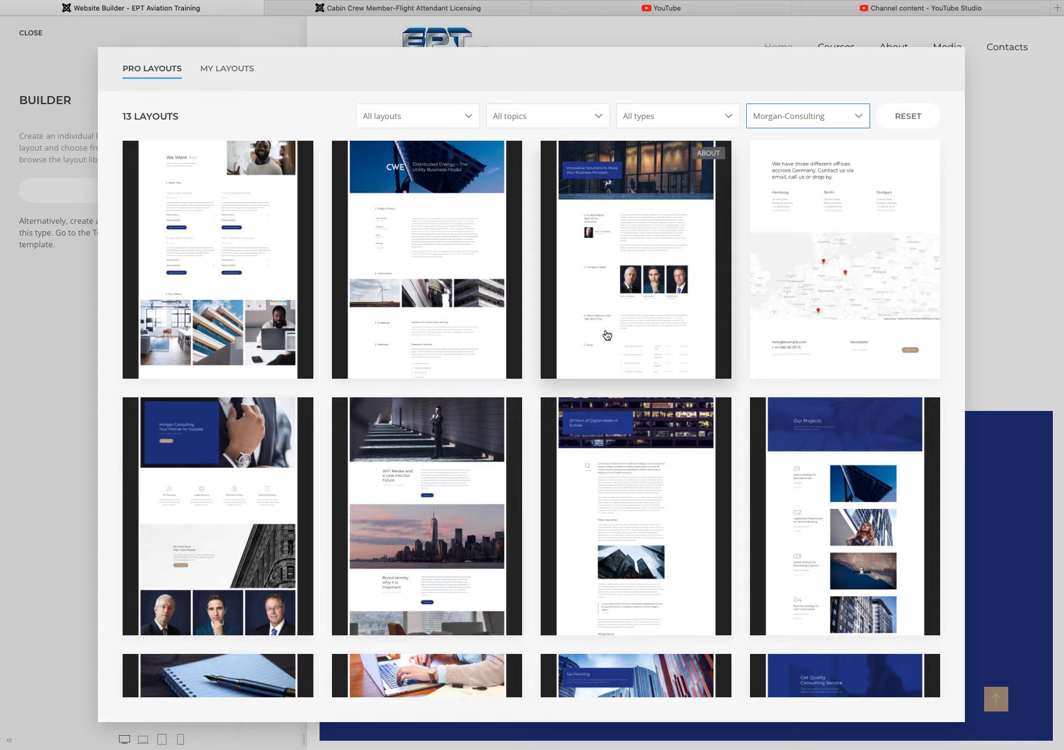
scroll(601, 336, "down", 10)
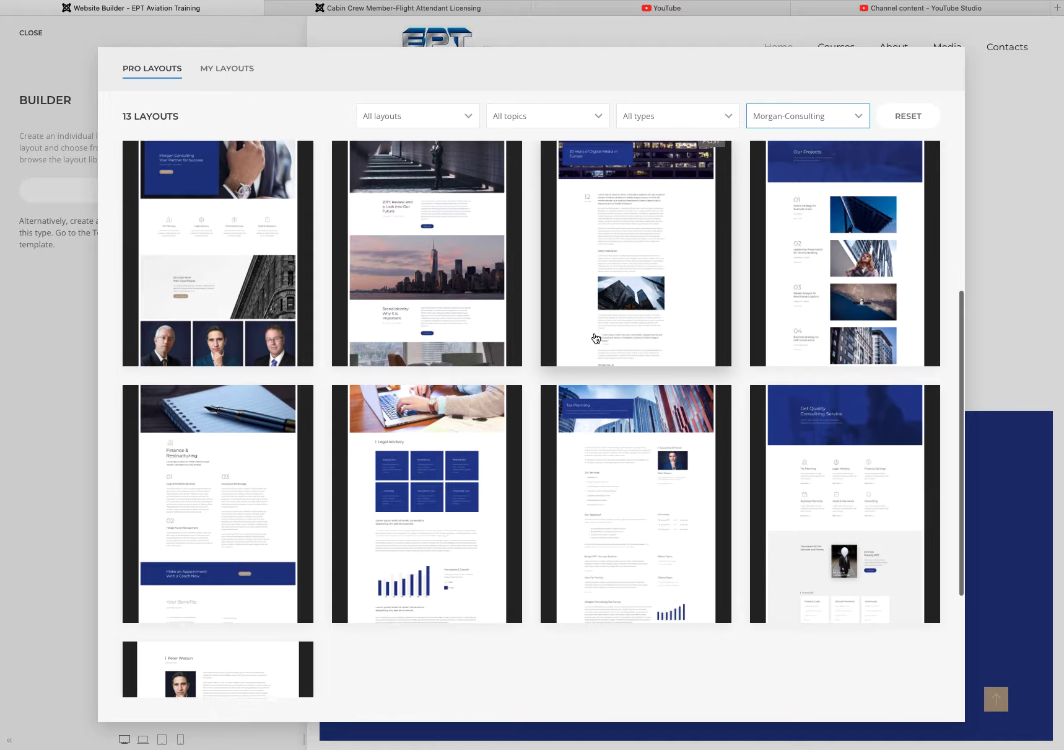
scroll(595, 338, "up", 10)
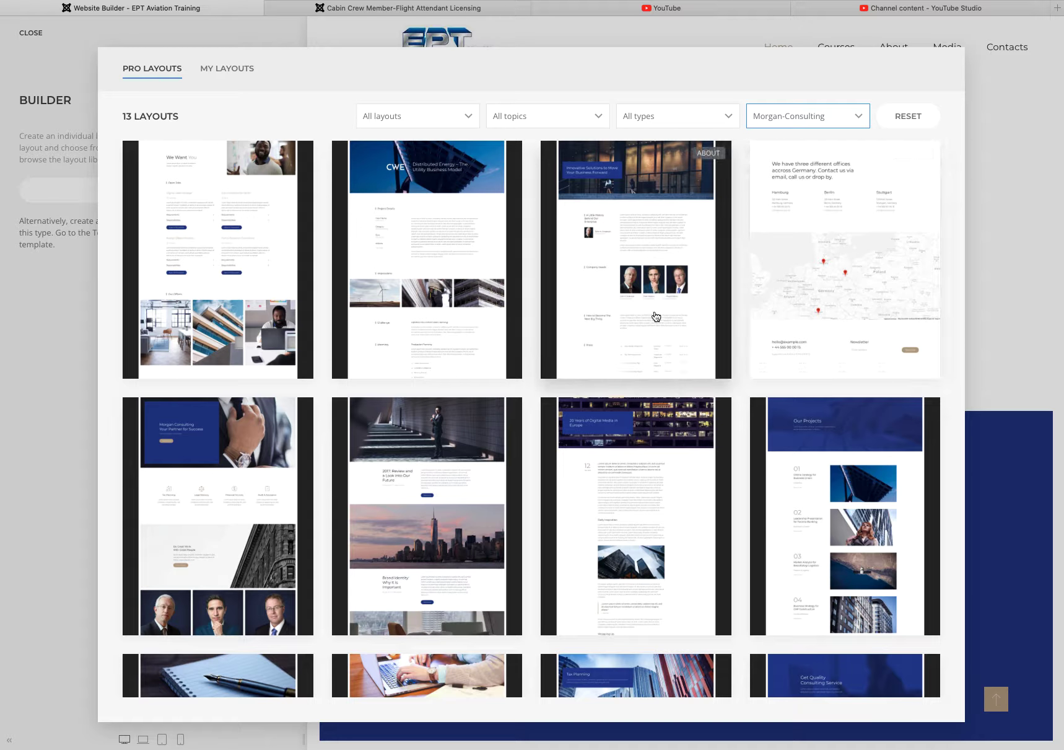
scroll(702, 331, "down", 1)
scroll(702, 331, "down", 10)
scroll(696, 328, "up", 10)
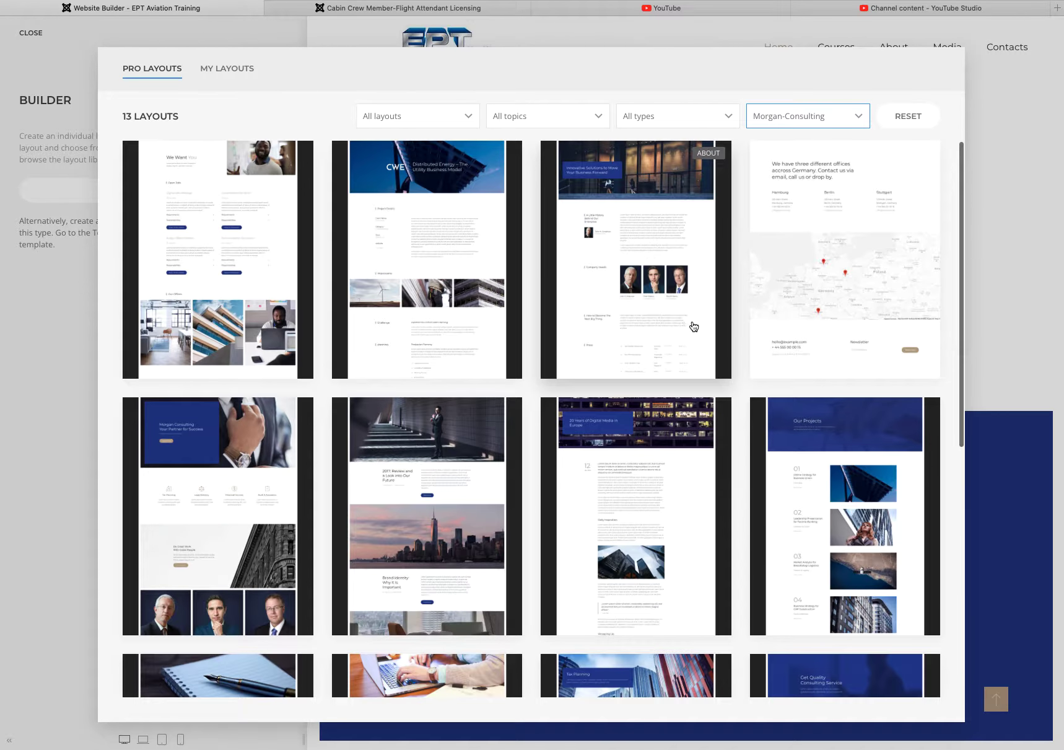
scroll(385, 353, "down", 5)
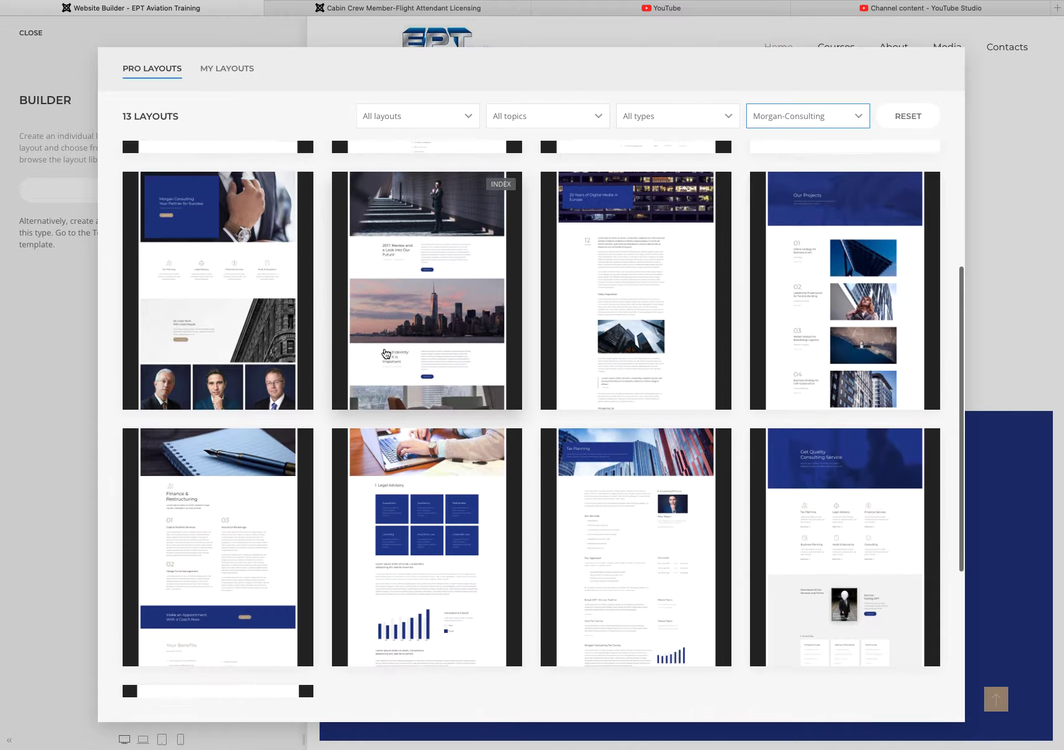
scroll(385, 353, "up", 5)
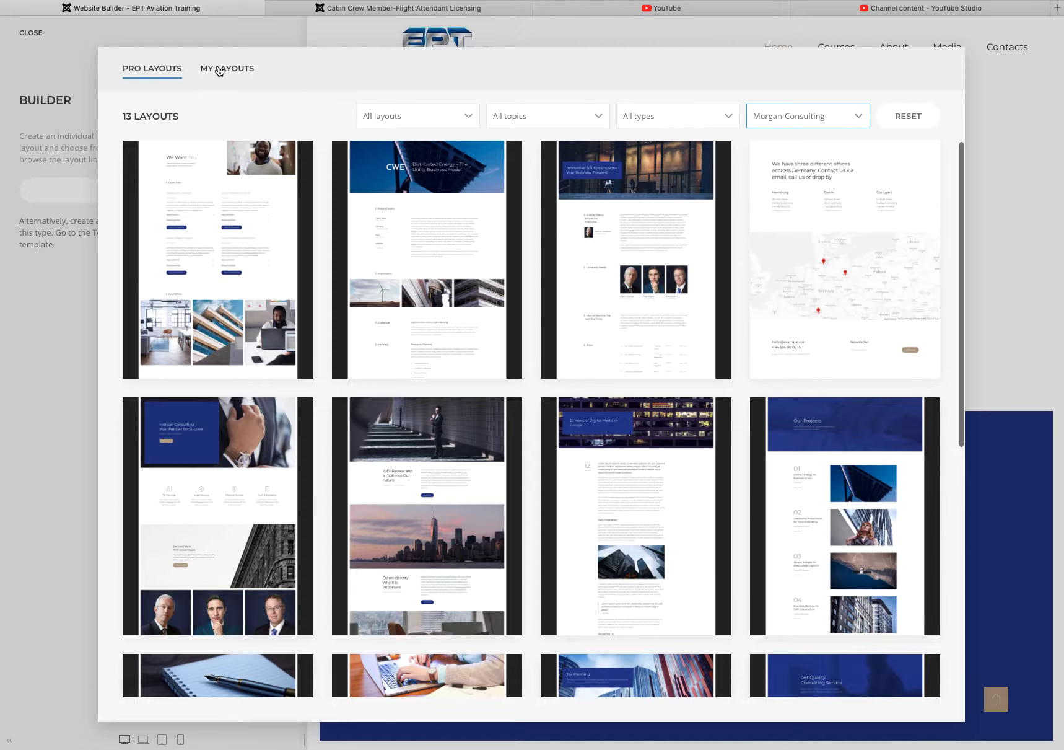
left_click(219, 71)
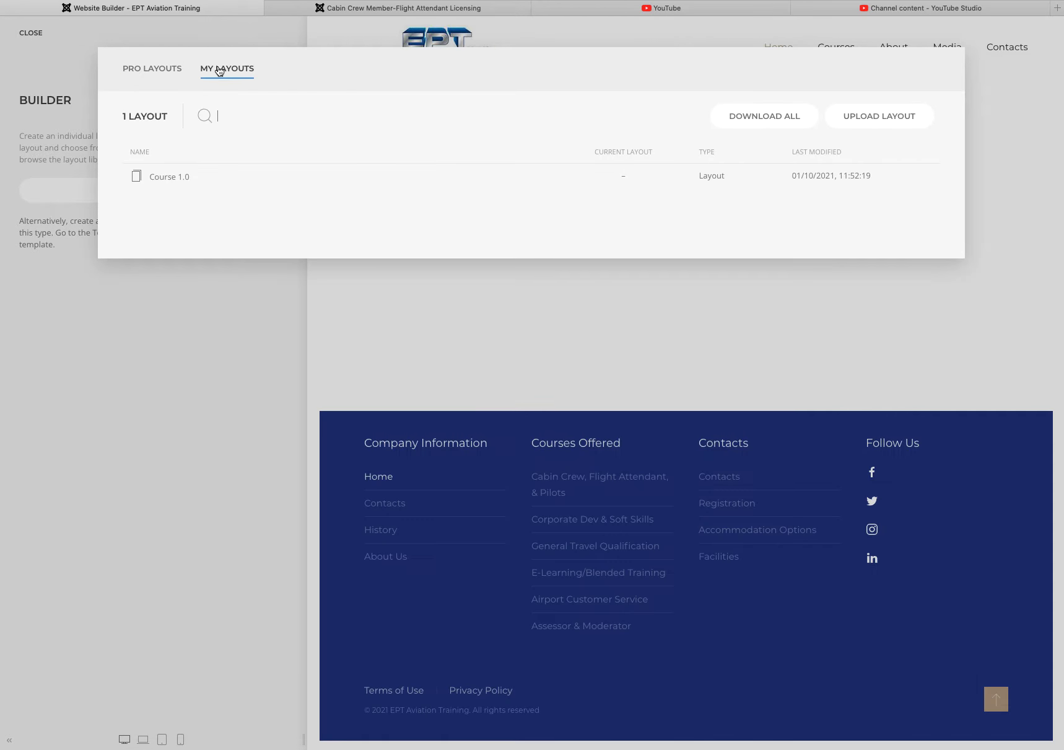
Step: Load the saved Course 1.0 layout, showing 'Test Course' in the hero title
left_click(159, 178)
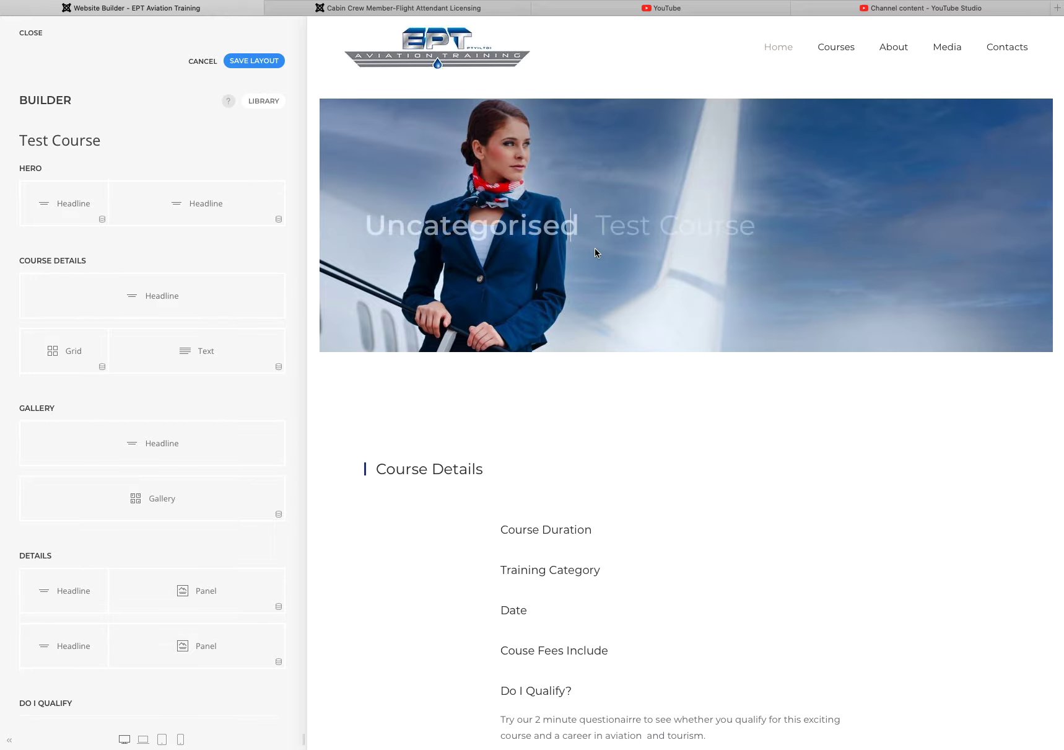
mouse_move(464, 228)
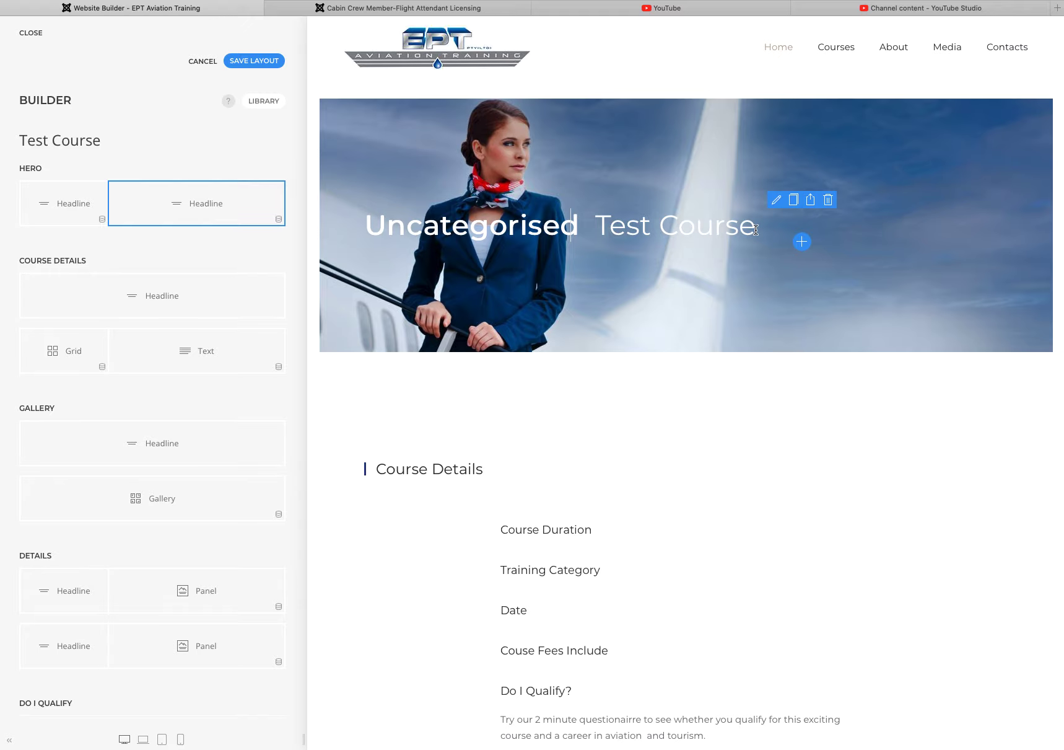
left_click_drag(757, 227, 599, 227)
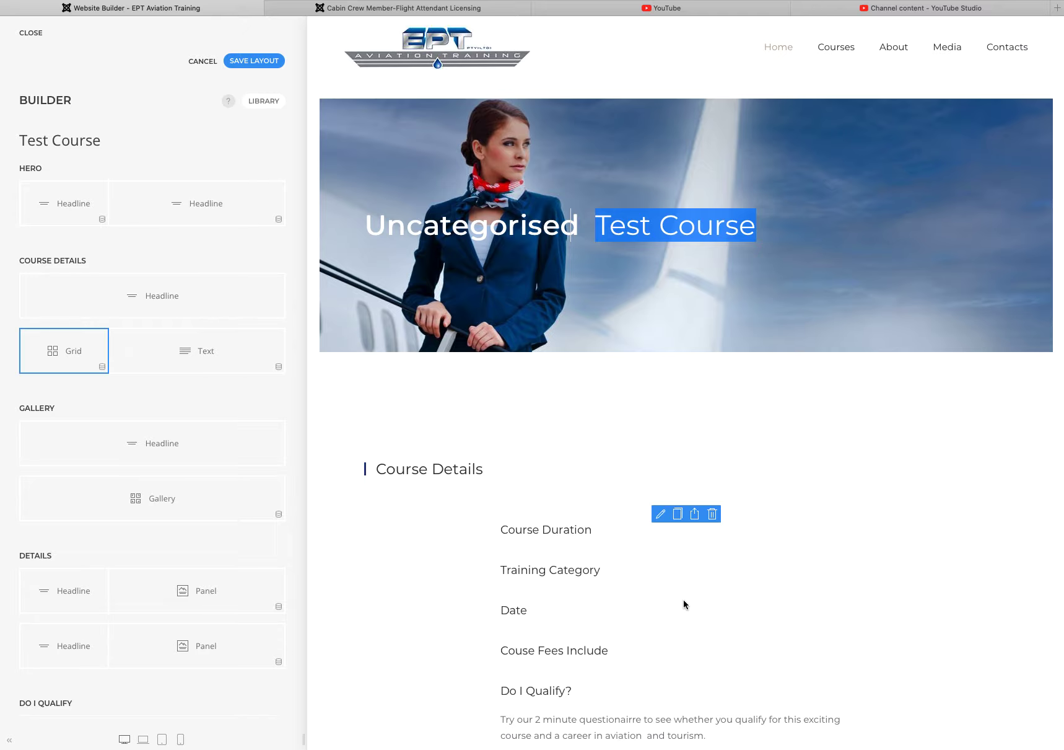
Step: Scroll through the preview's Hero, Course Details and Gallery sections
scroll(597, 558, "down", 3)
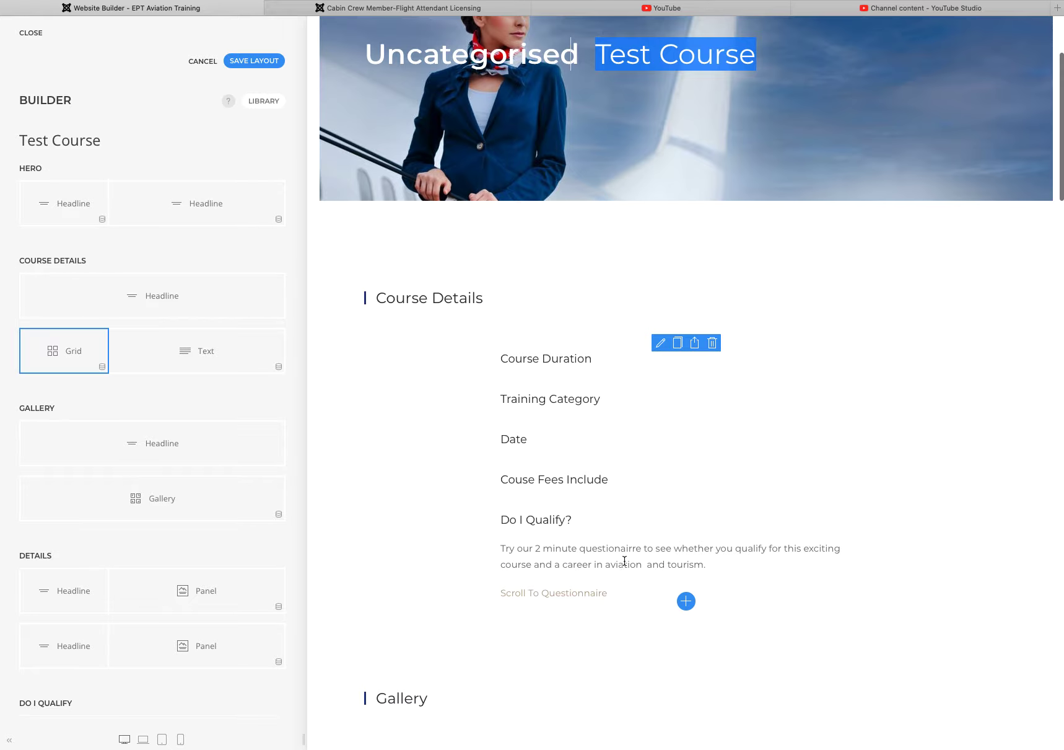
scroll(622, 560, "down", 15)
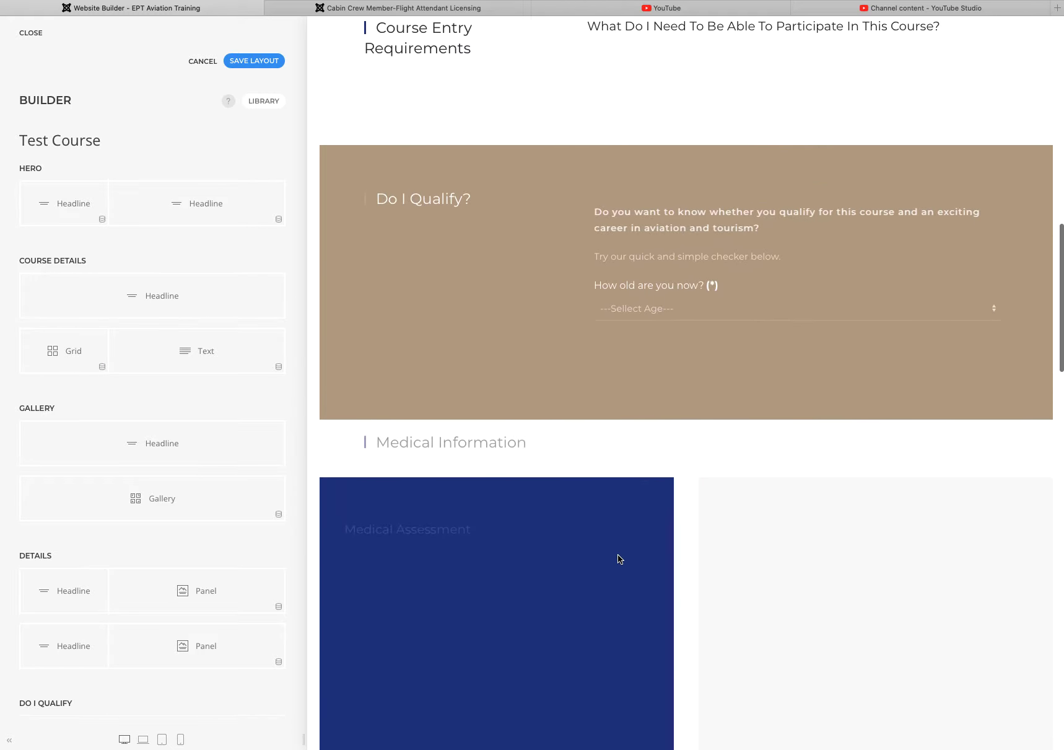
scroll(618, 557, "down", 13)
scroll(612, 555, "up", 14)
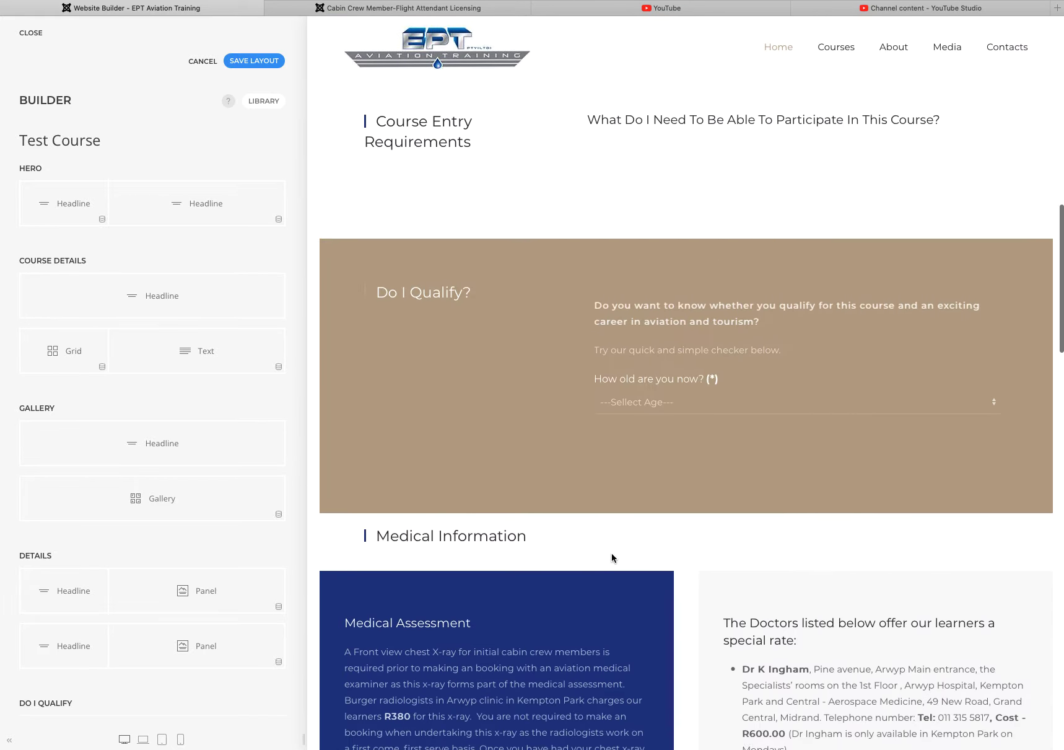
scroll(612, 556, "up", 17)
scroll(611, 556, "down", 14)
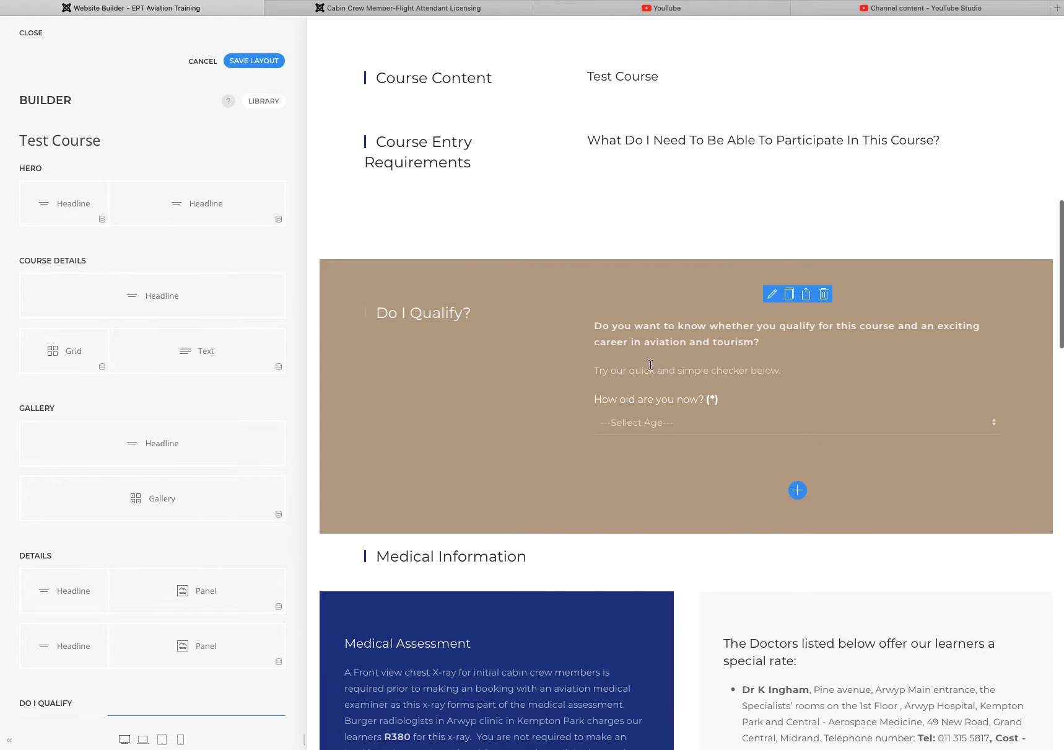
scroll(664, 388, "down", 5)
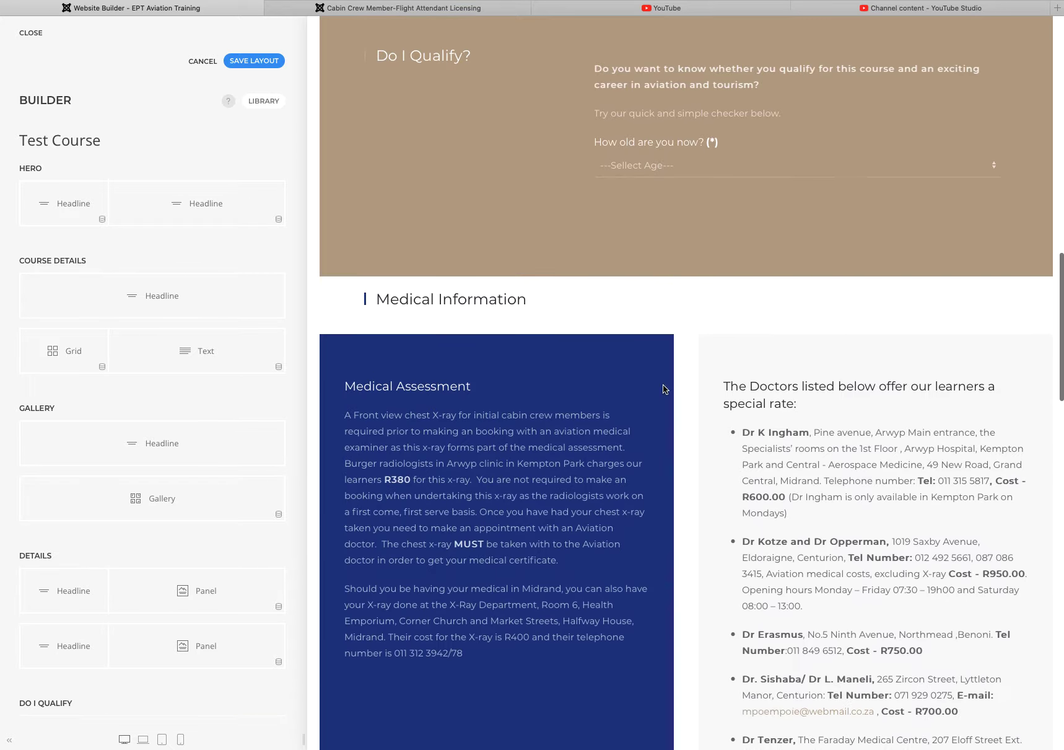
scroll(663, 389, "down", 16)
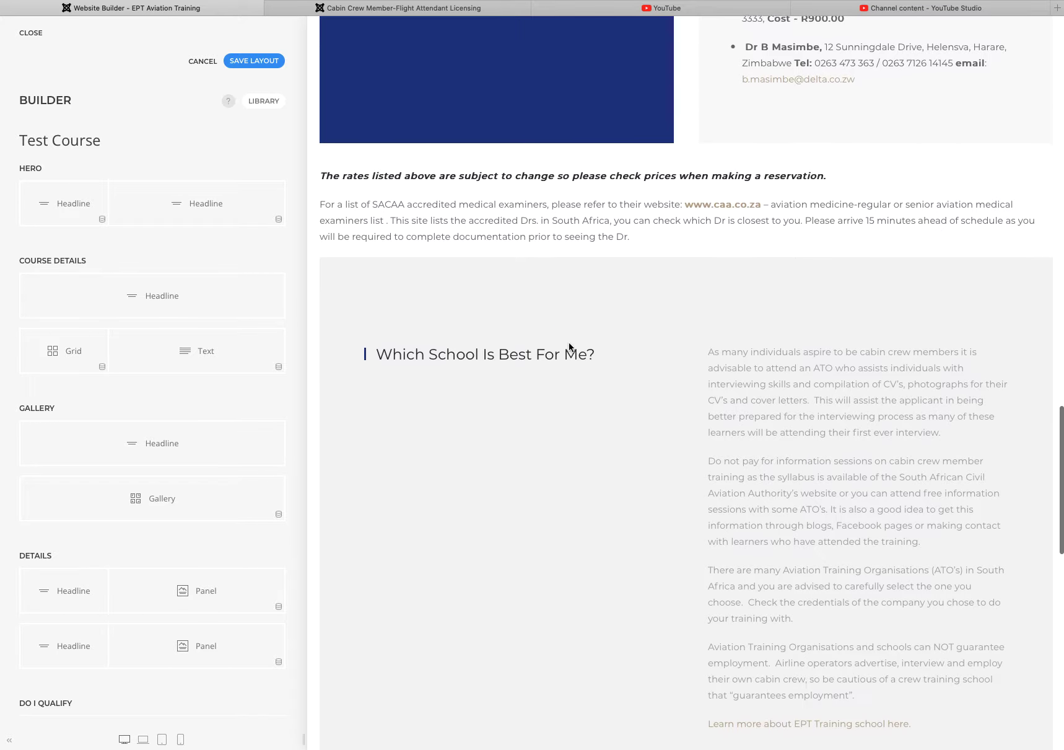
scroll(569, 347, "down", 20)
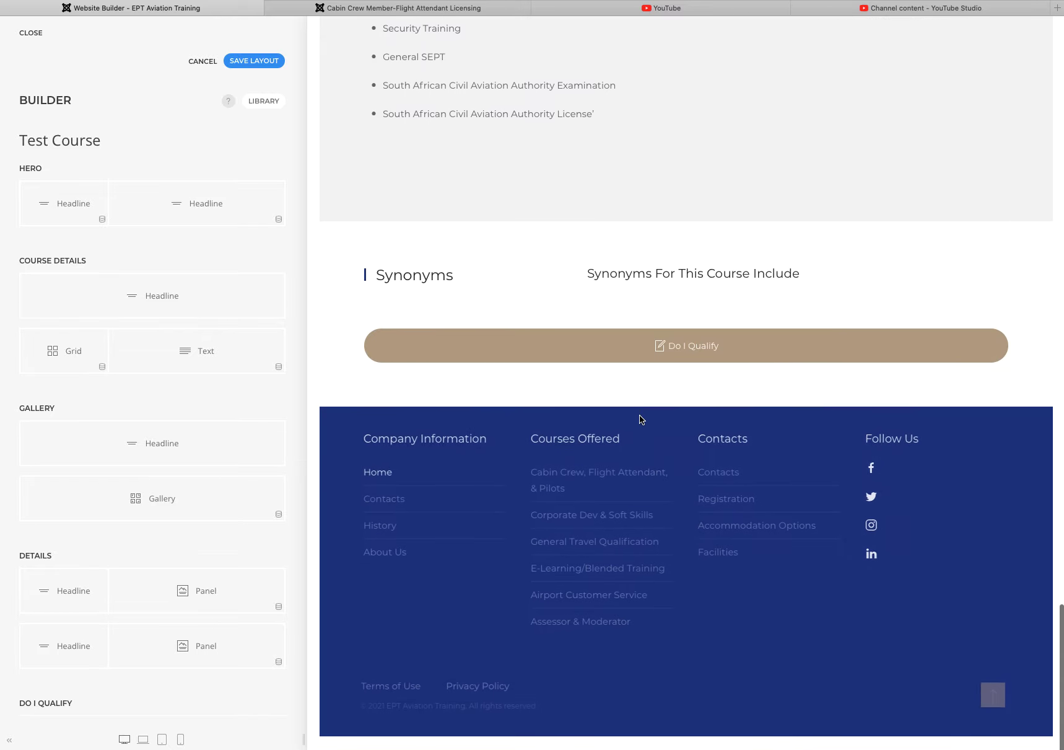
scroll(618, 399, "up", 10)
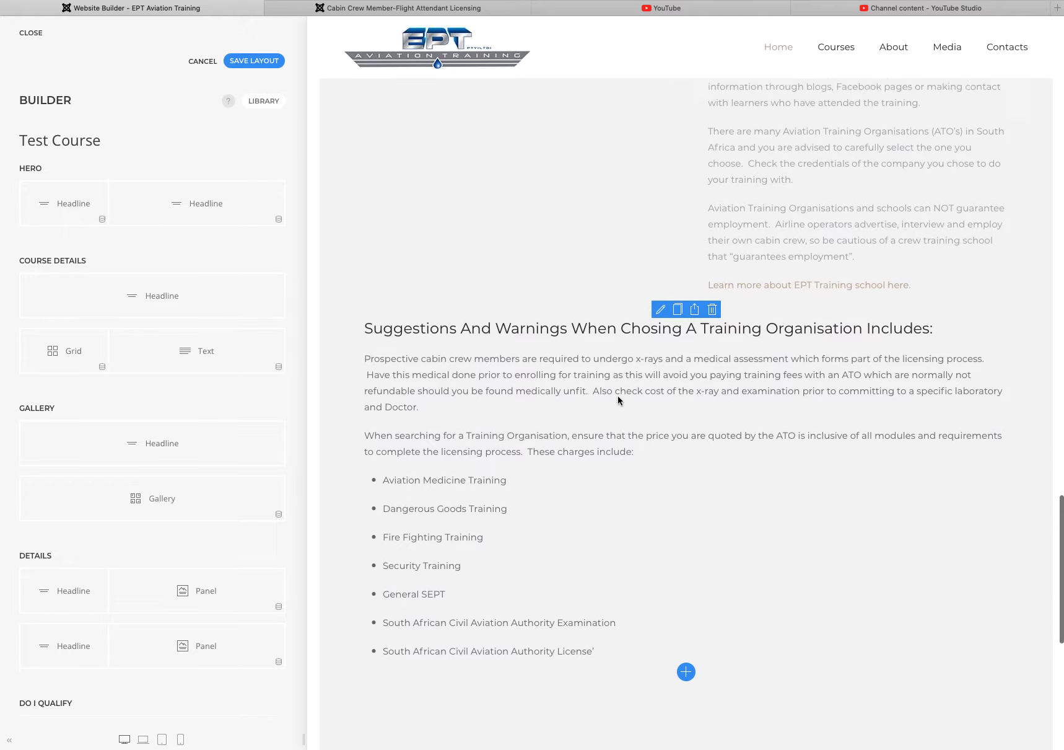
scroll(617, 399, "up", 6)
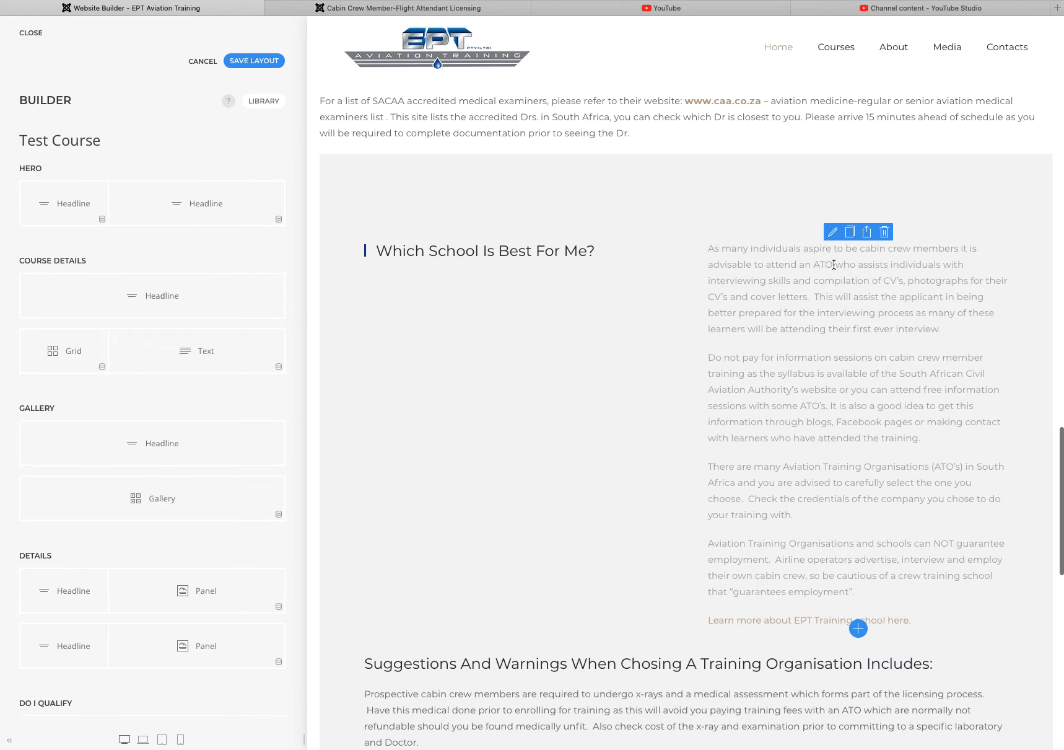
Step: Inspect the 'Which School Is Best For Me?' text, then close the builder choosing Leave Page
left_click(833, 233)
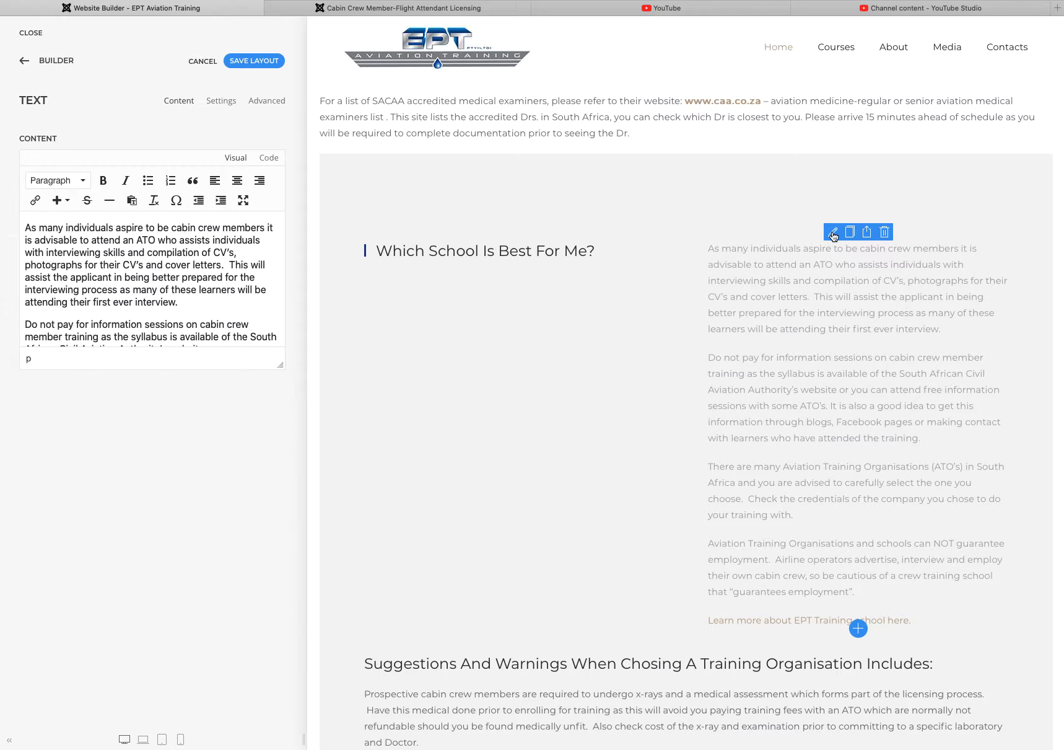
left_click(189, 300)
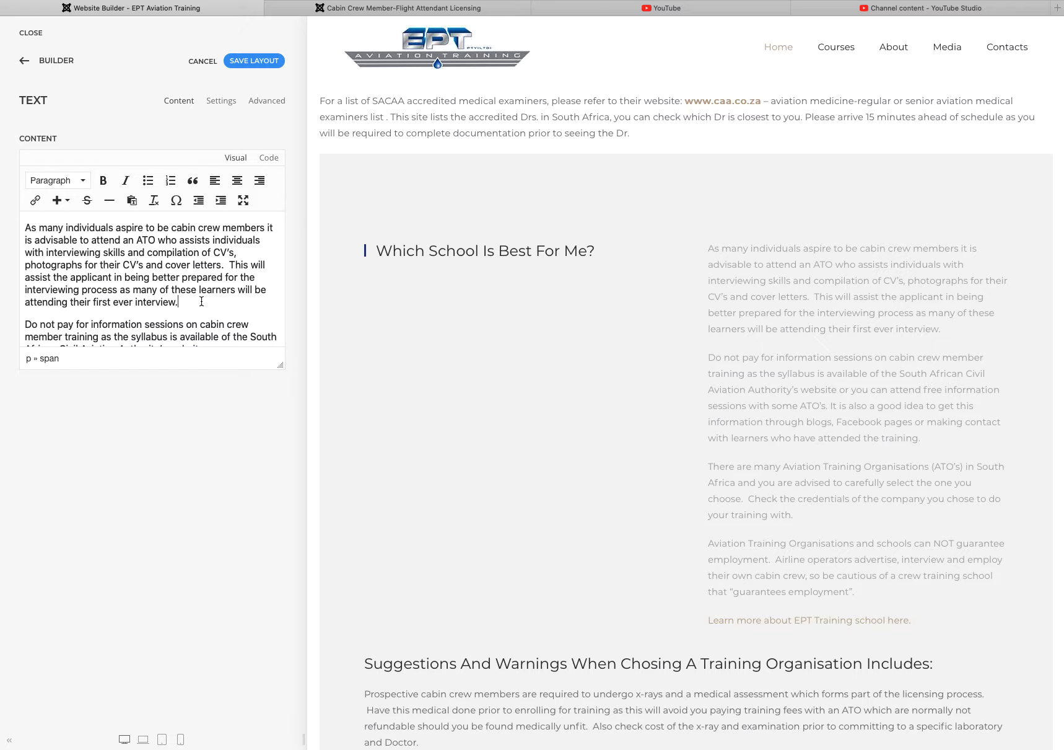
scroll(627, 311, "up", 5)
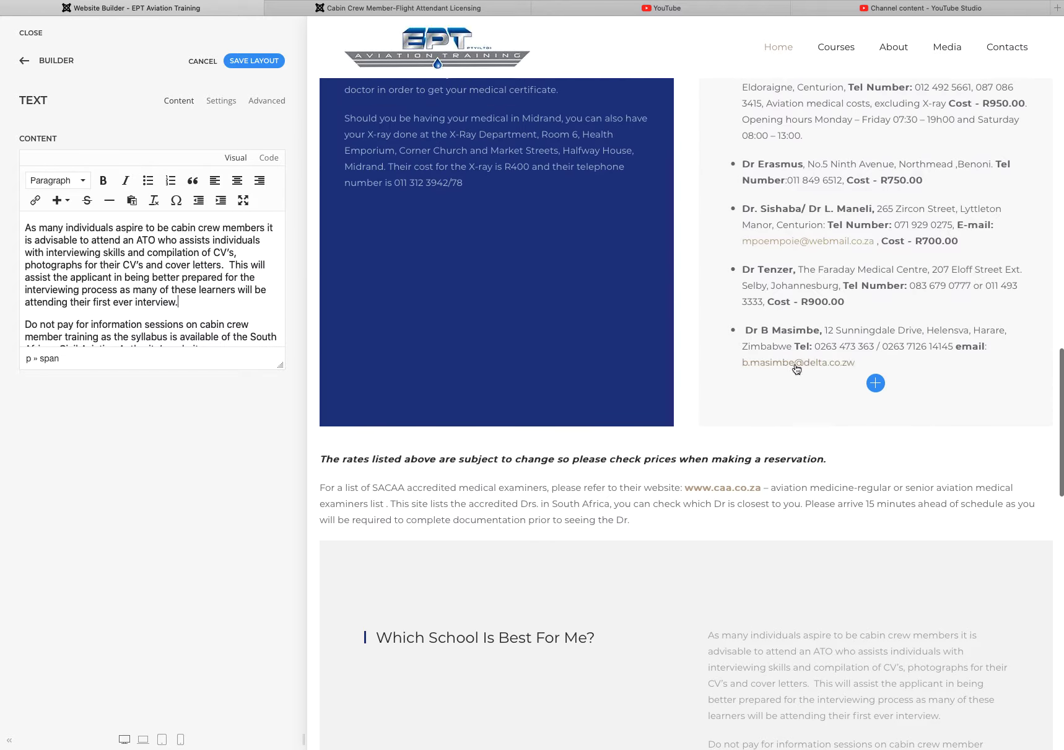
scroll(688, 365, "down", 2)
left_click(661, 332)
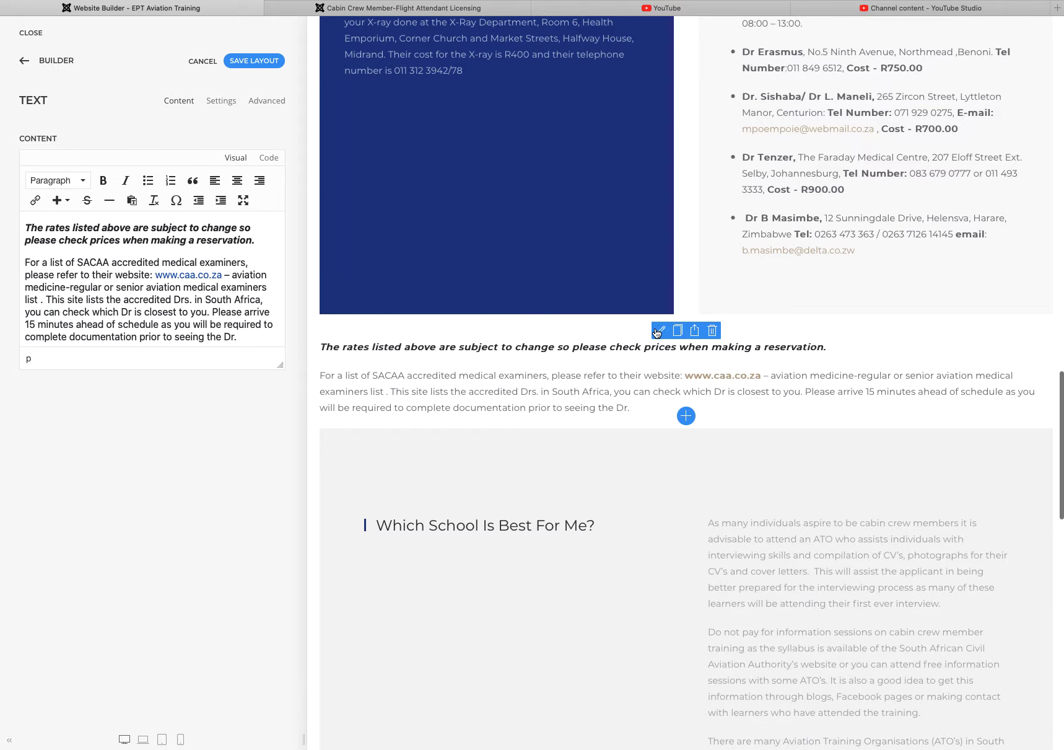
scroll(695, 304, "up", 15)
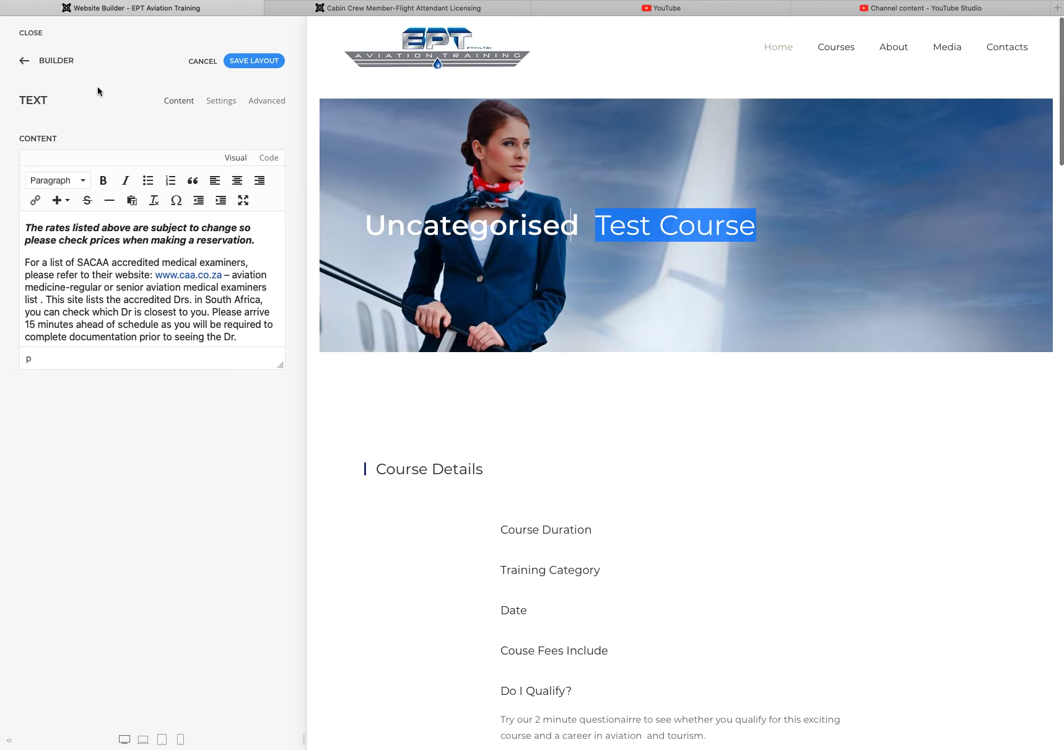
left_click(30, 33)
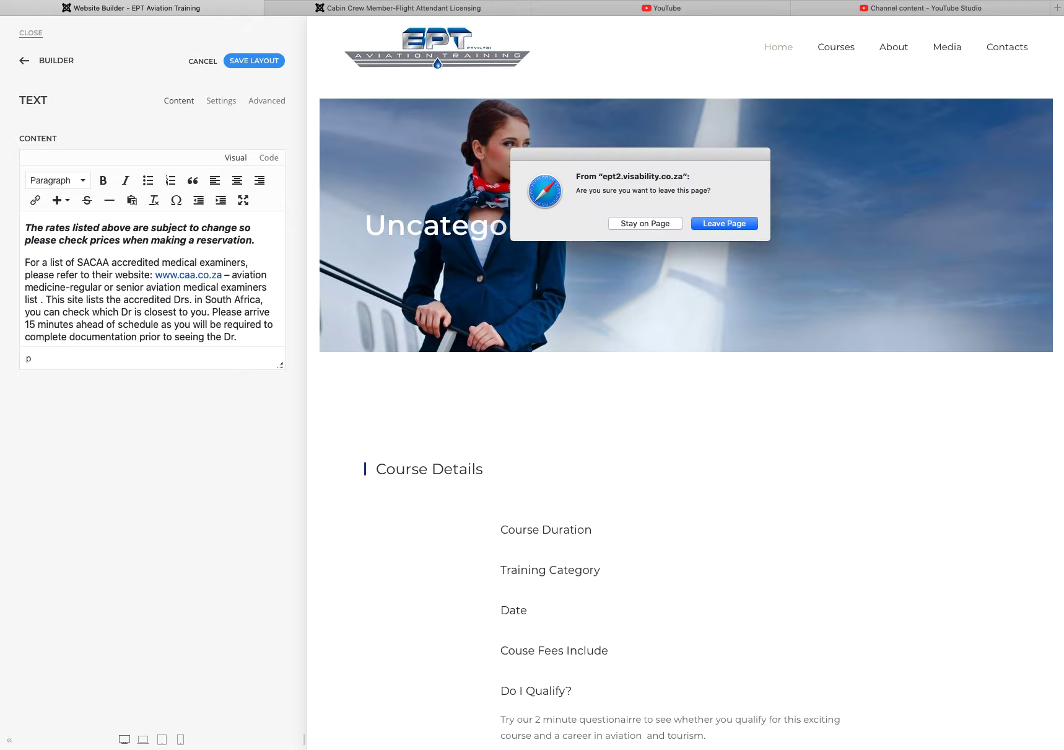
left_click(723, 223)
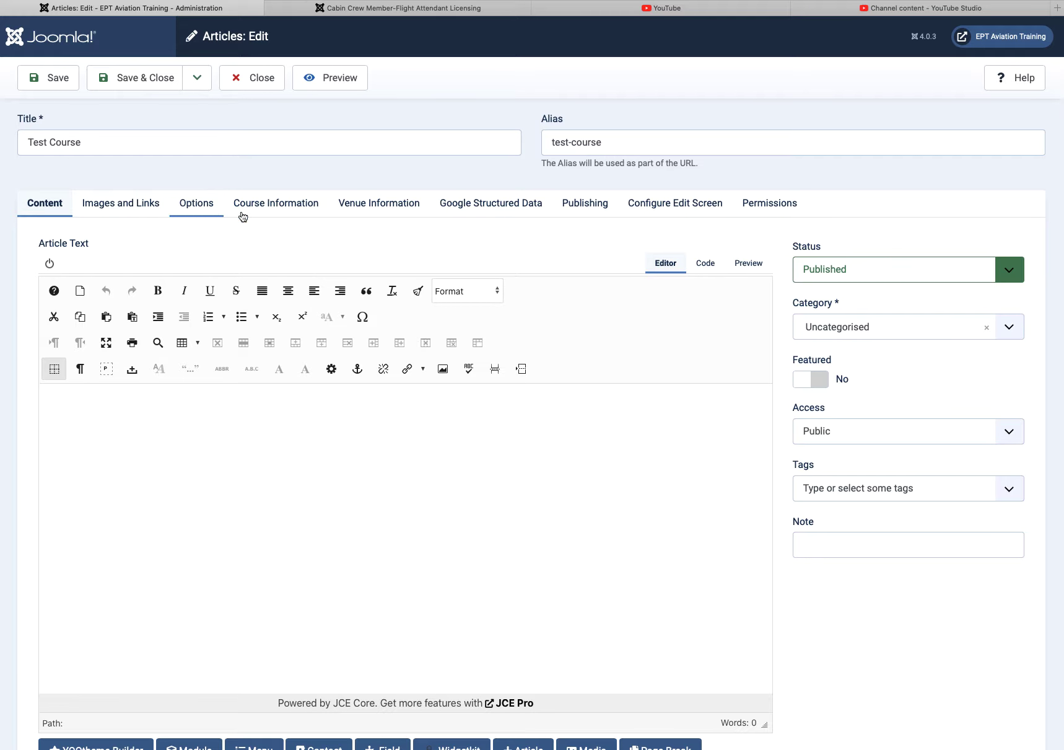
Step: Enter course code Course002 and price 20000 on the Course Information tab
left_click(288, 210)
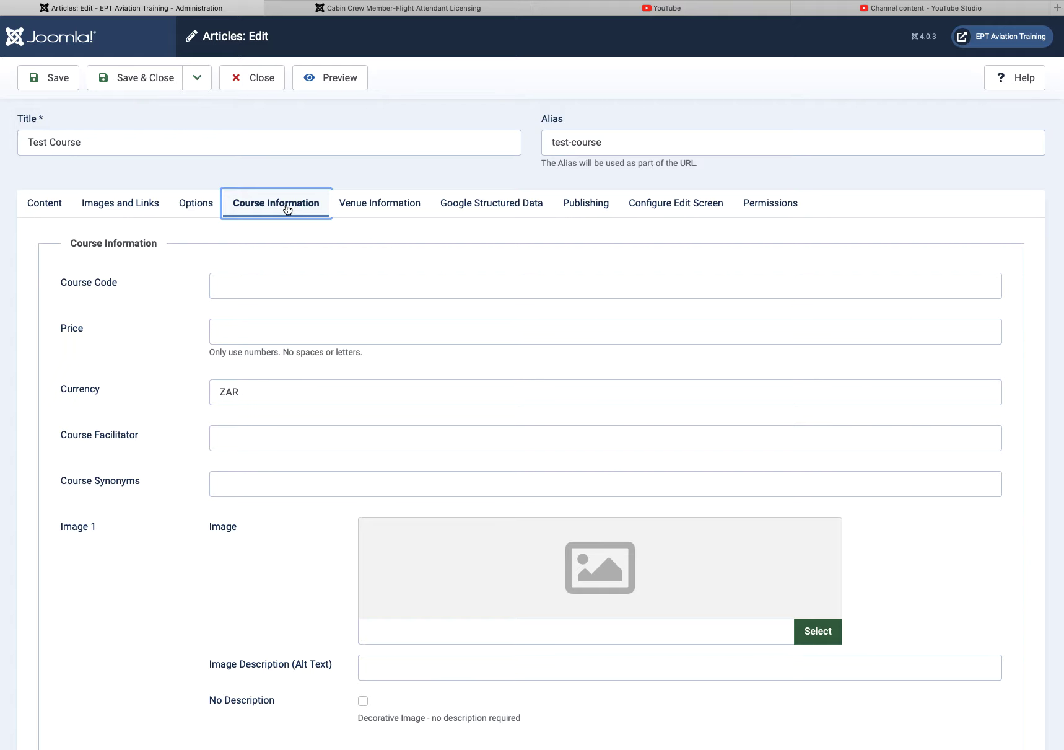
left_click(274, 282)
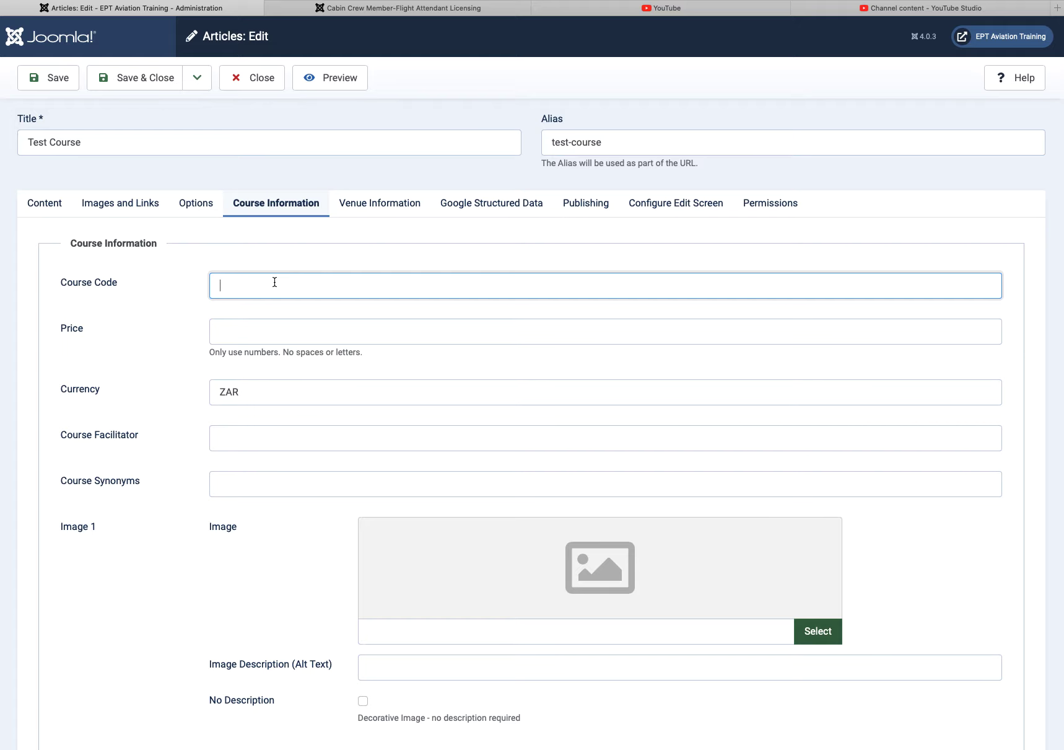
type("Course002")
key("Right")
left_click(243, 335)
type("20000")
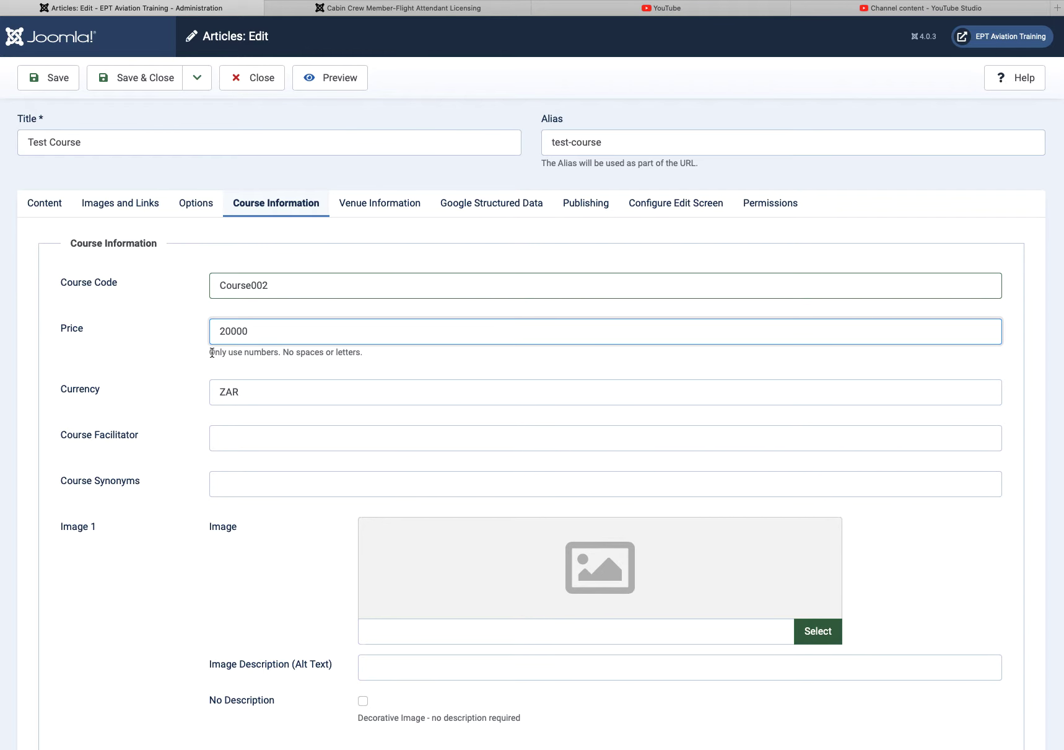
left_click_drag(211, 351, 367, 355)
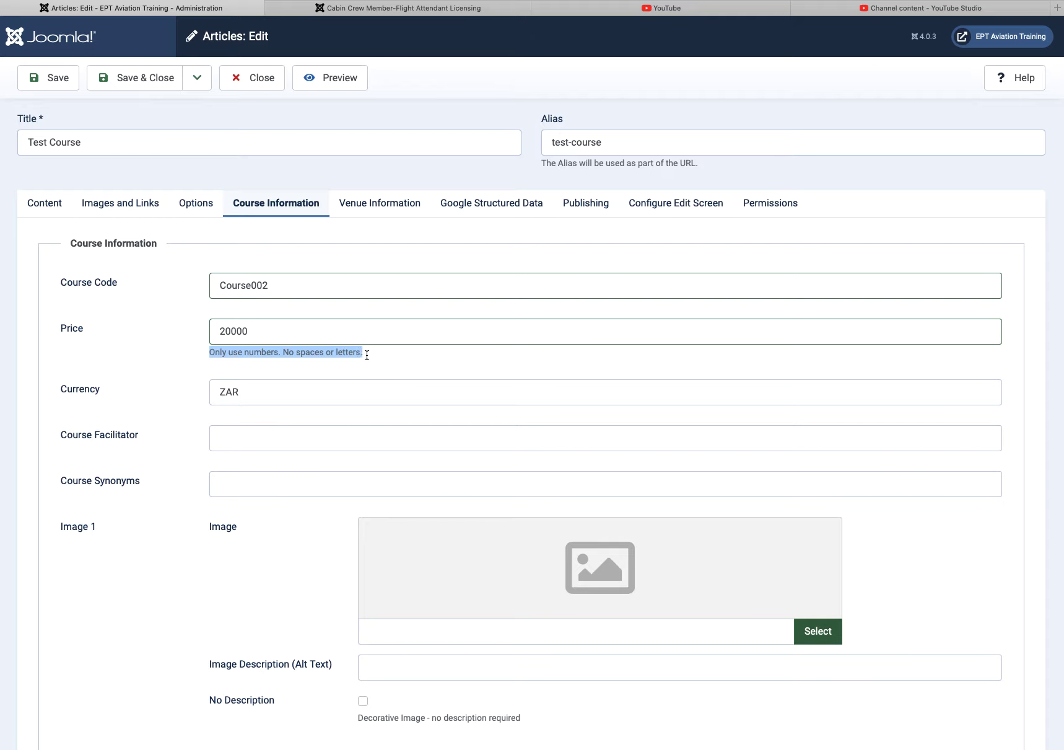
left_click(258, 338)
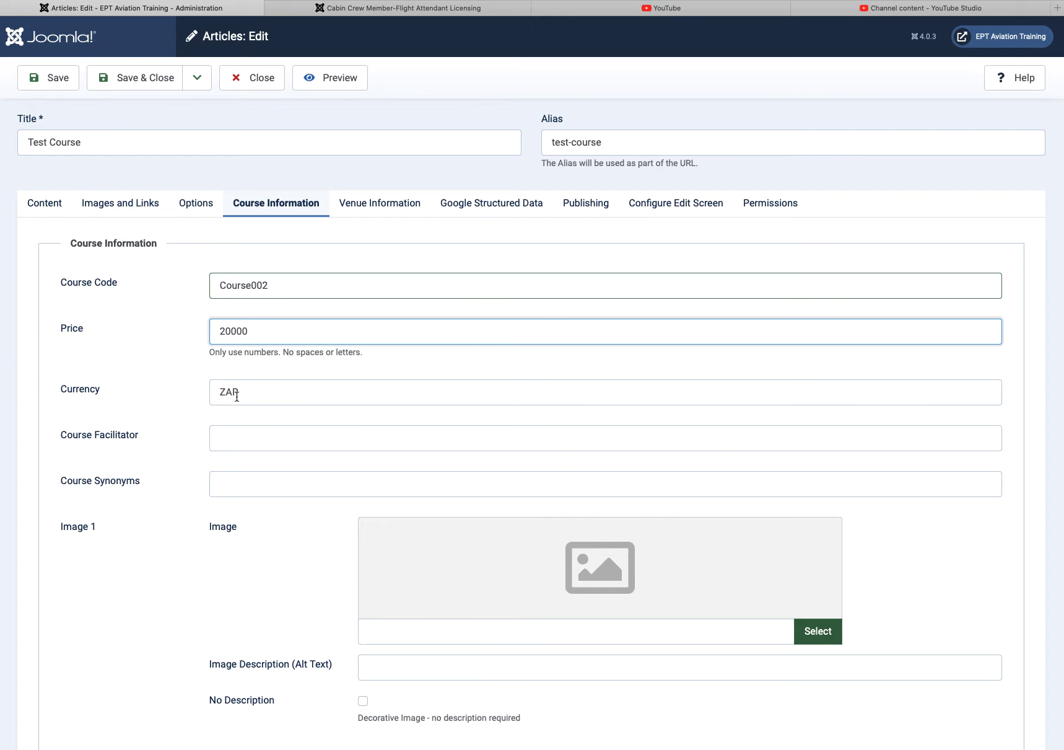
left_click(243, 437)
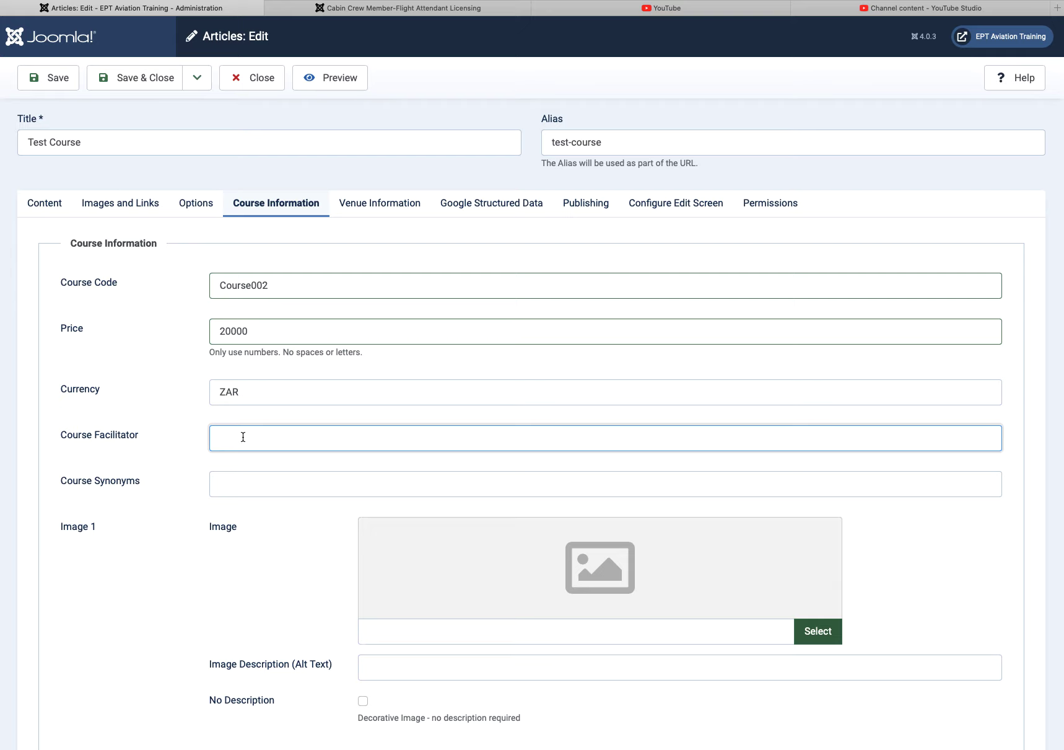
Step: Type the course synonyms 'test 1, test 2, t3st 3'
scroll(372, 428, "down", 3)
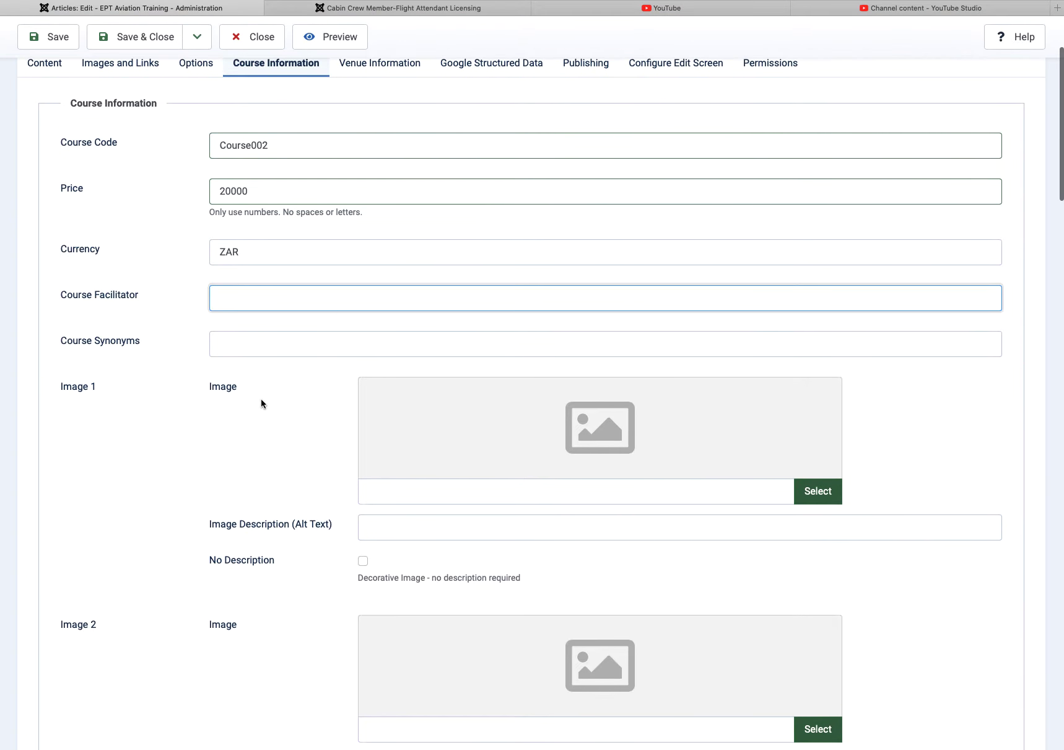
left_click(242, 346)
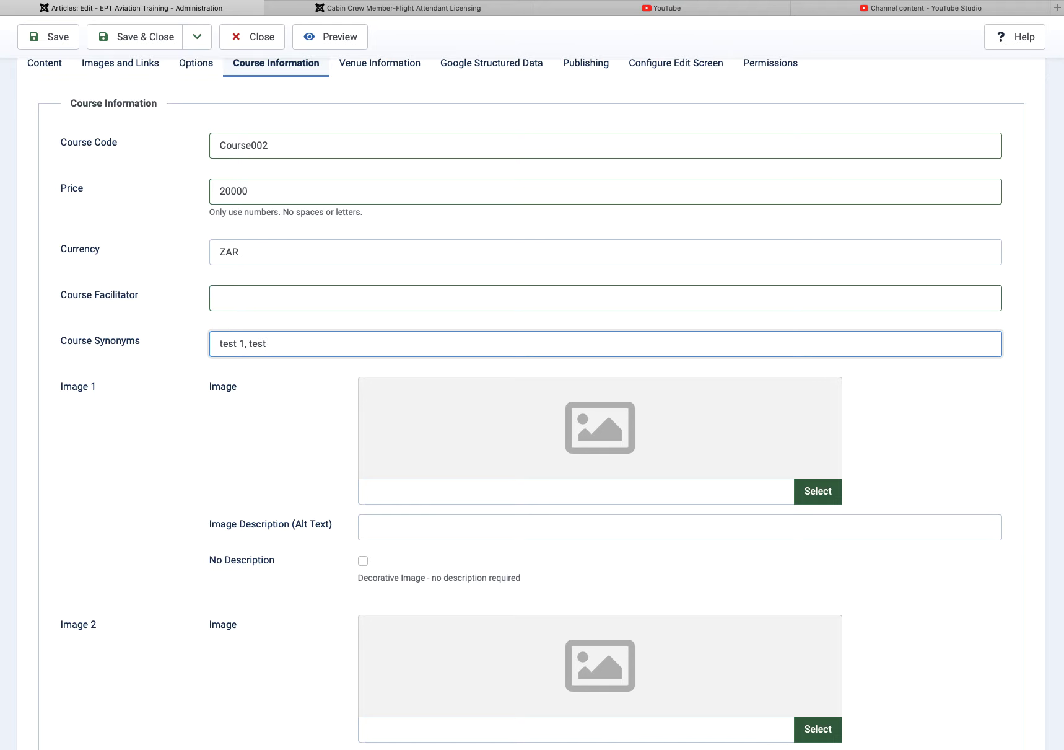
type("t3st 3")
Step: Set Image 1 to Class4.jpg from the classroom folder
left_click(812, 492)
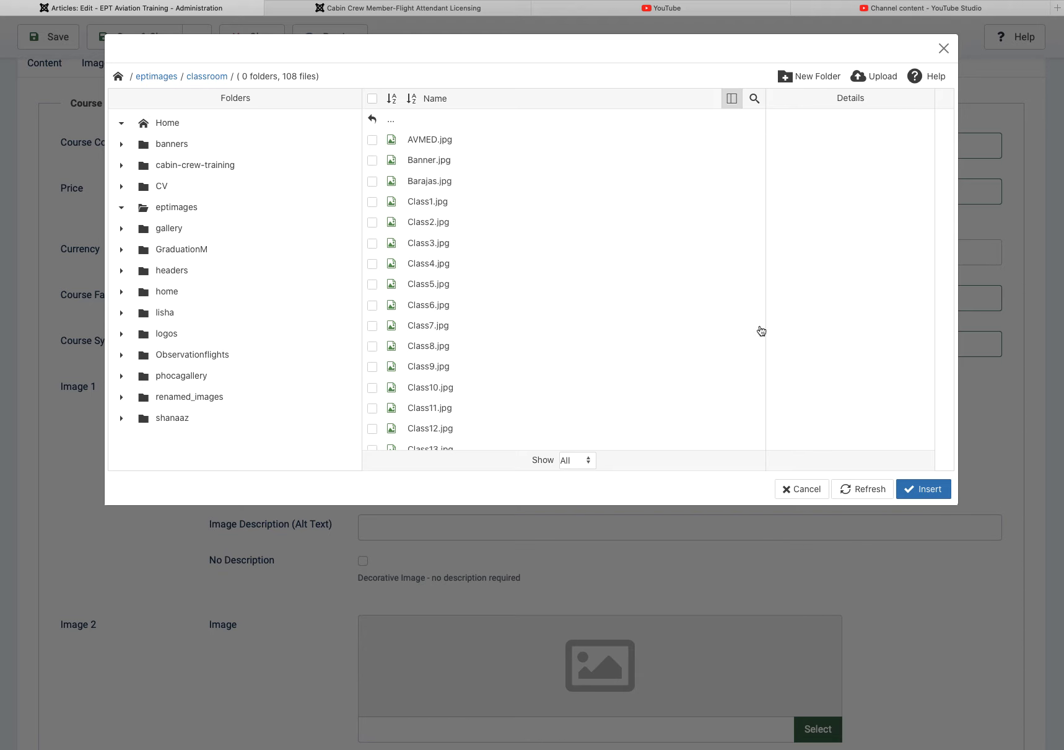
left_click(432, 162)
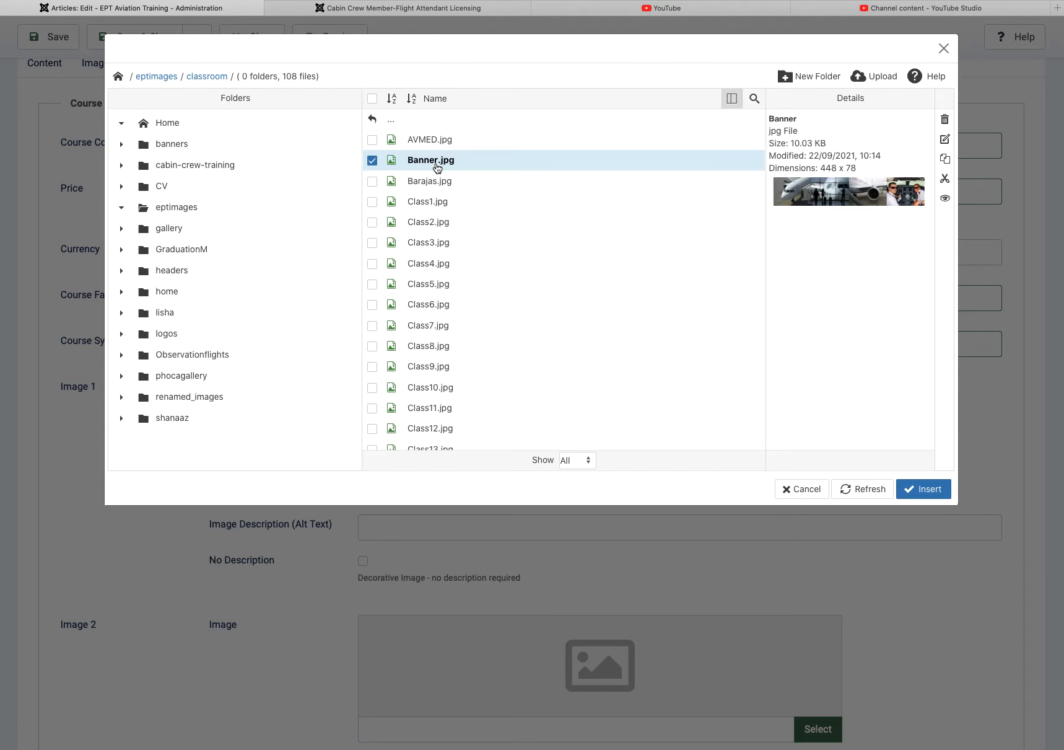
left_click(407, 261)
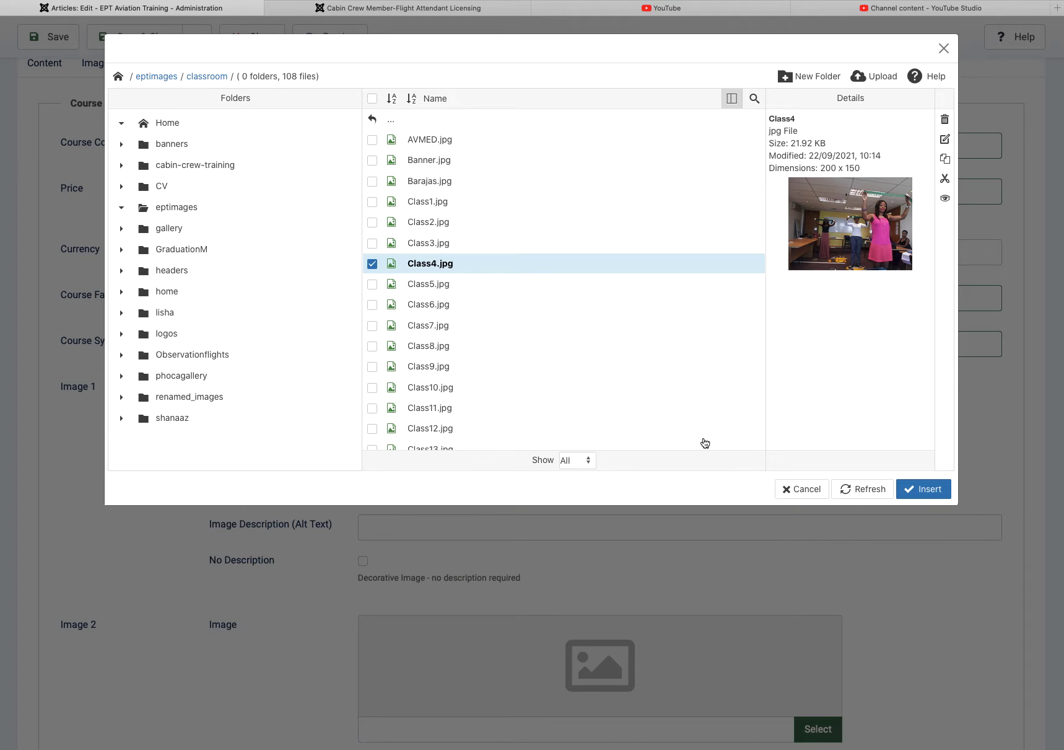
left_click(923, 489)
scroll(680, 437, "down", 5)
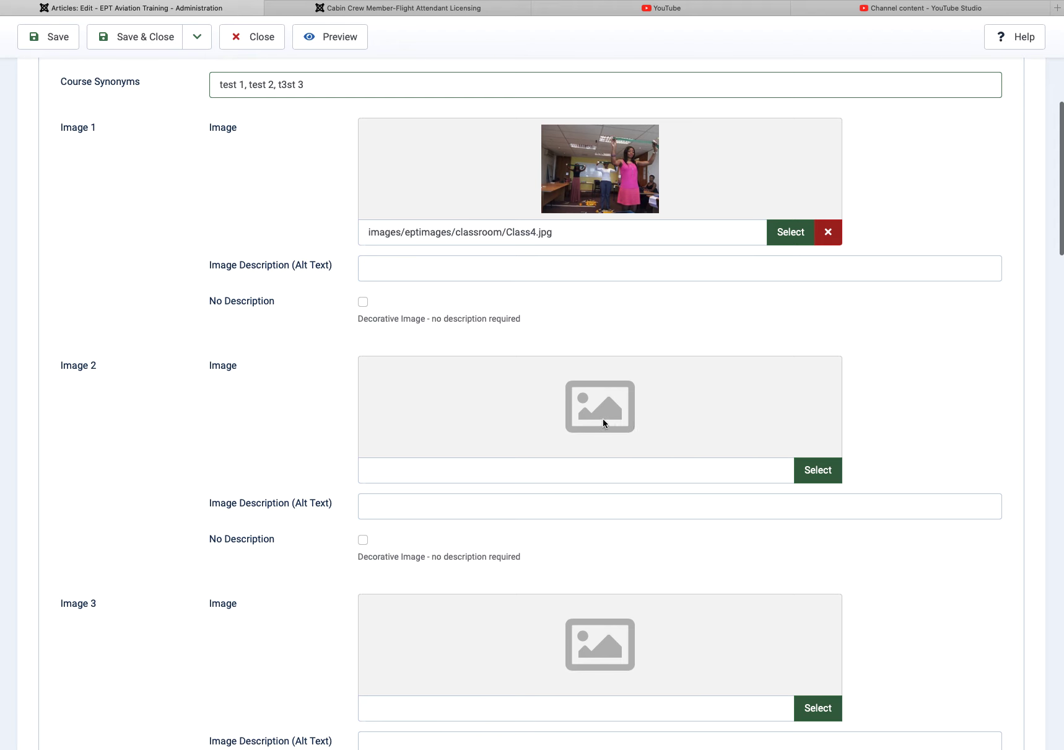
Step: Set Image 2 to Class18.JPG from the classroom folder
left_click(824, 473)
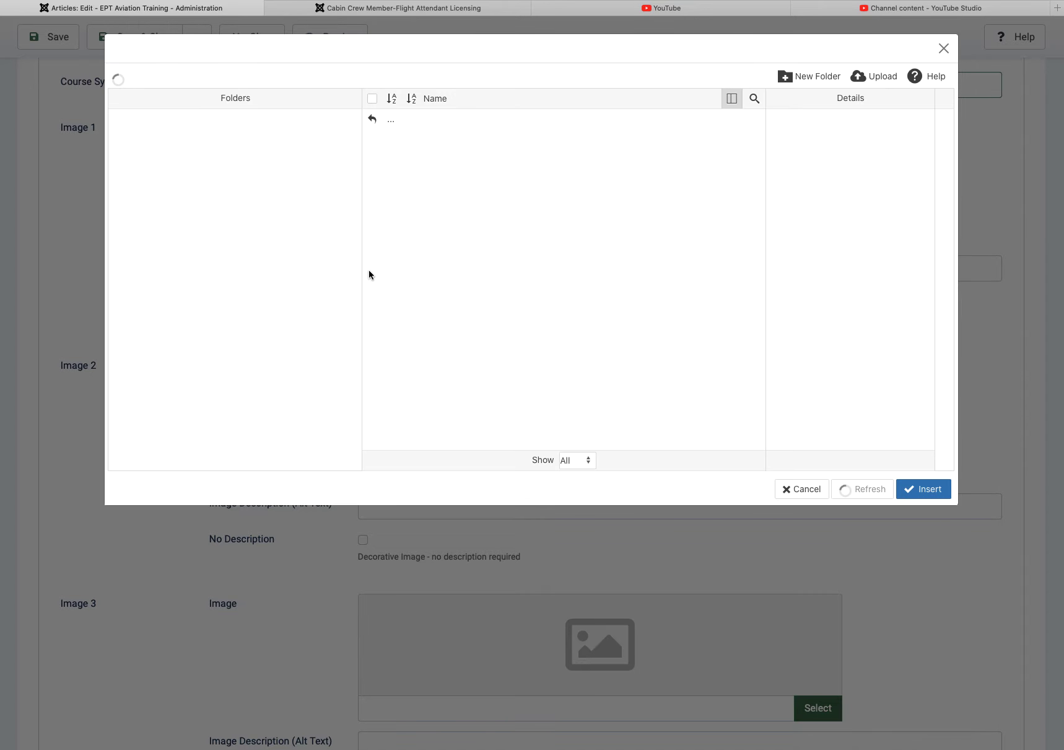
scroll(458, 315, "down", 4)
left_click(425, 294)
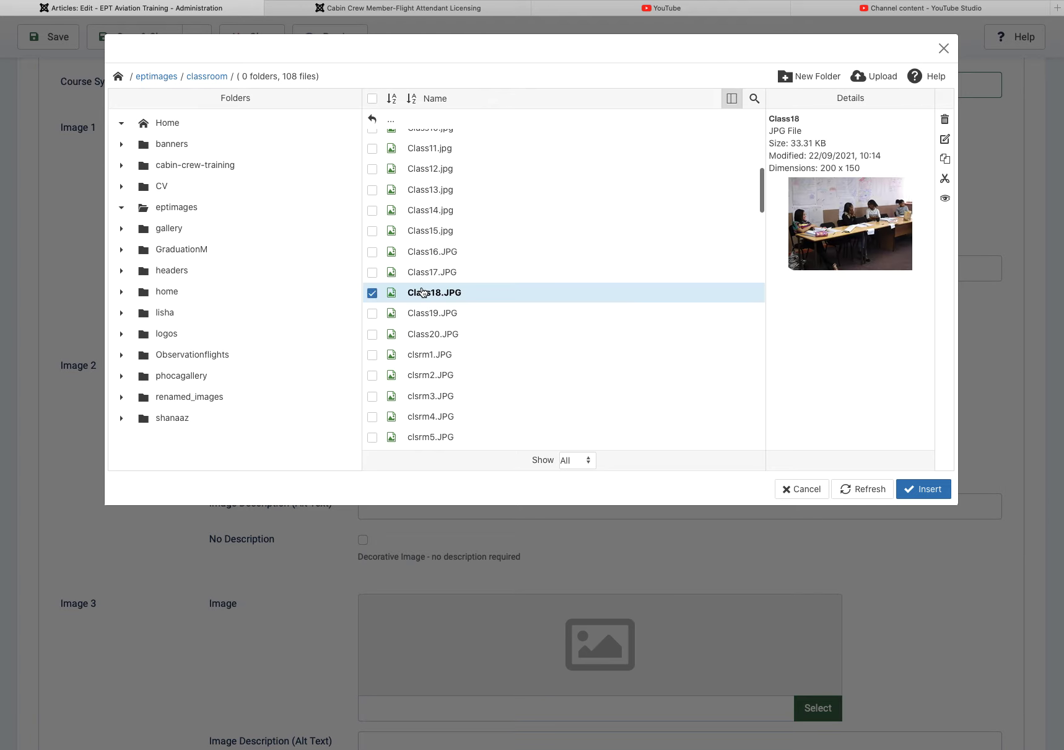
left_click(915, 489)
scroll(677, 416, "down", 4)
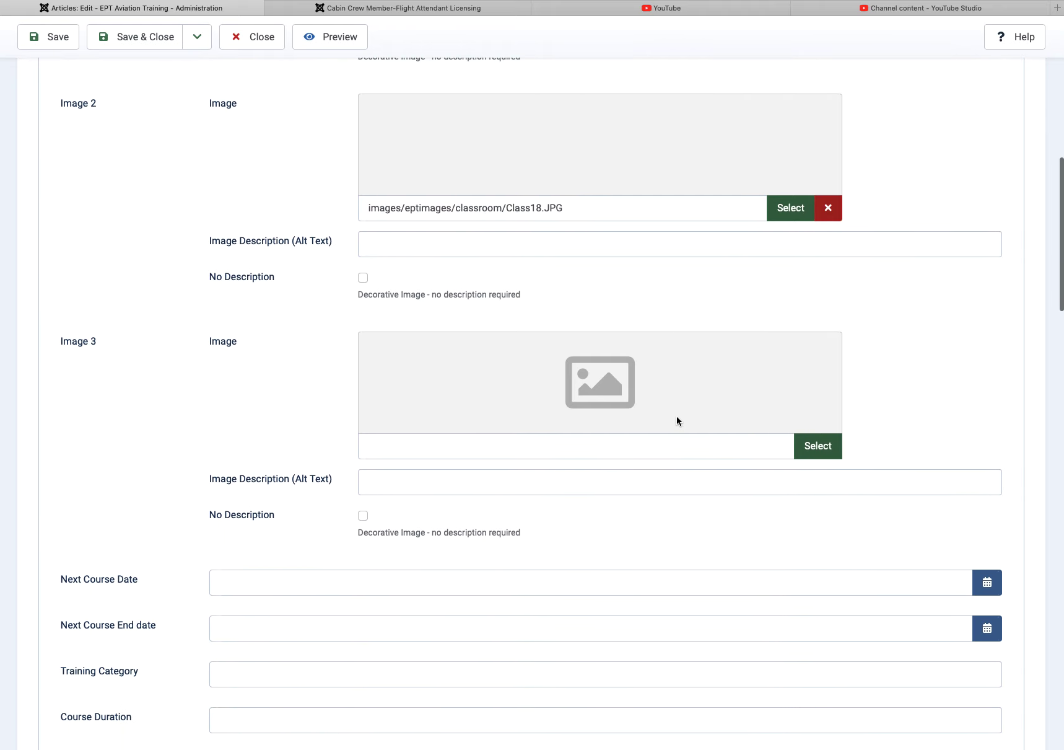
Step: Set Image 3 to Class19.JPG from the classroom folder
left_click(812, 443)
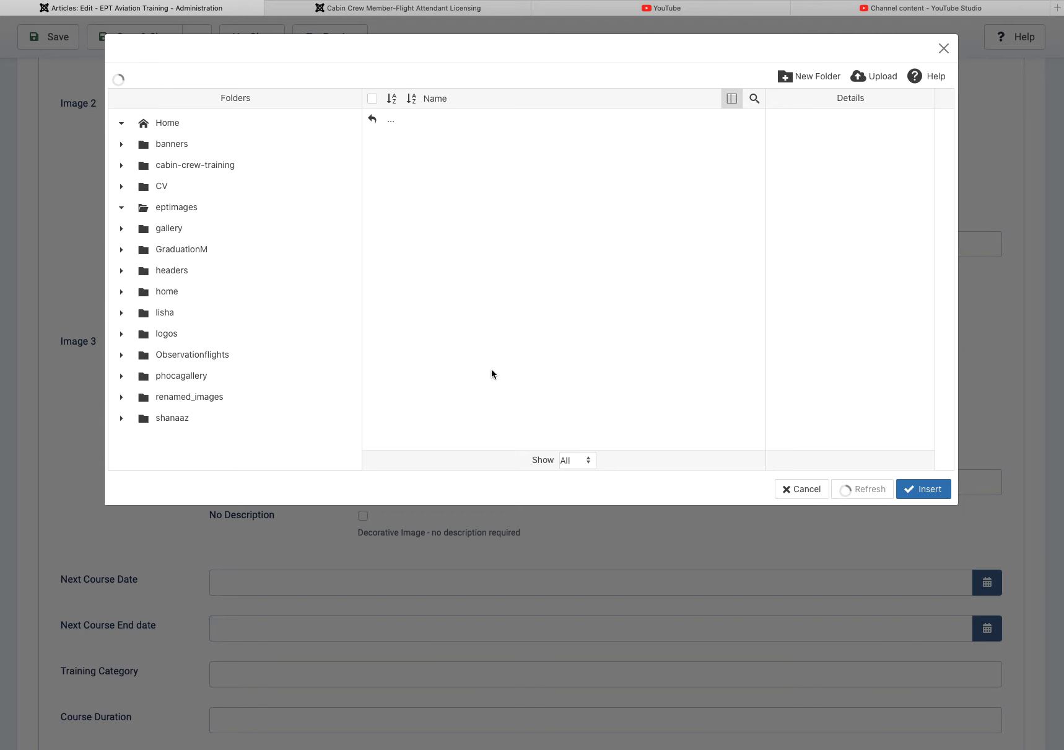
scroll(490, 343, "down", 4)
left_click(449, 338)
left_click(931, 488)
scroll(687, 432, "up", 10)
scroll(687, 431, "down", 5)
scroll(599, 441, "down", 5)
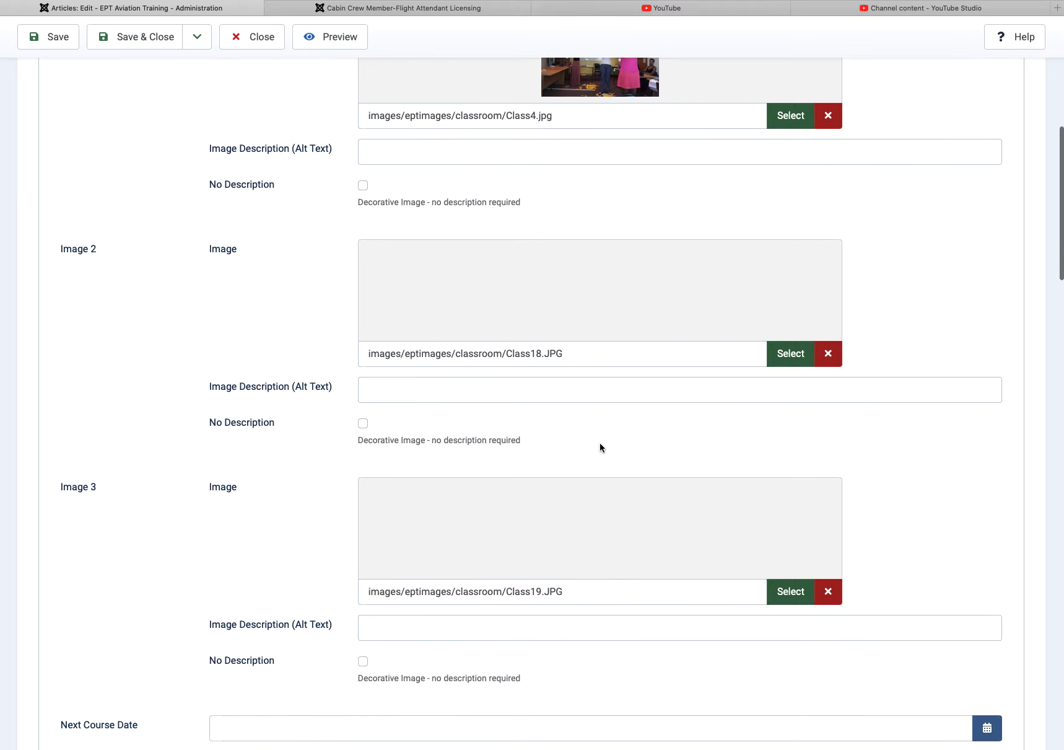
scroll(600, 447, "down", 4)
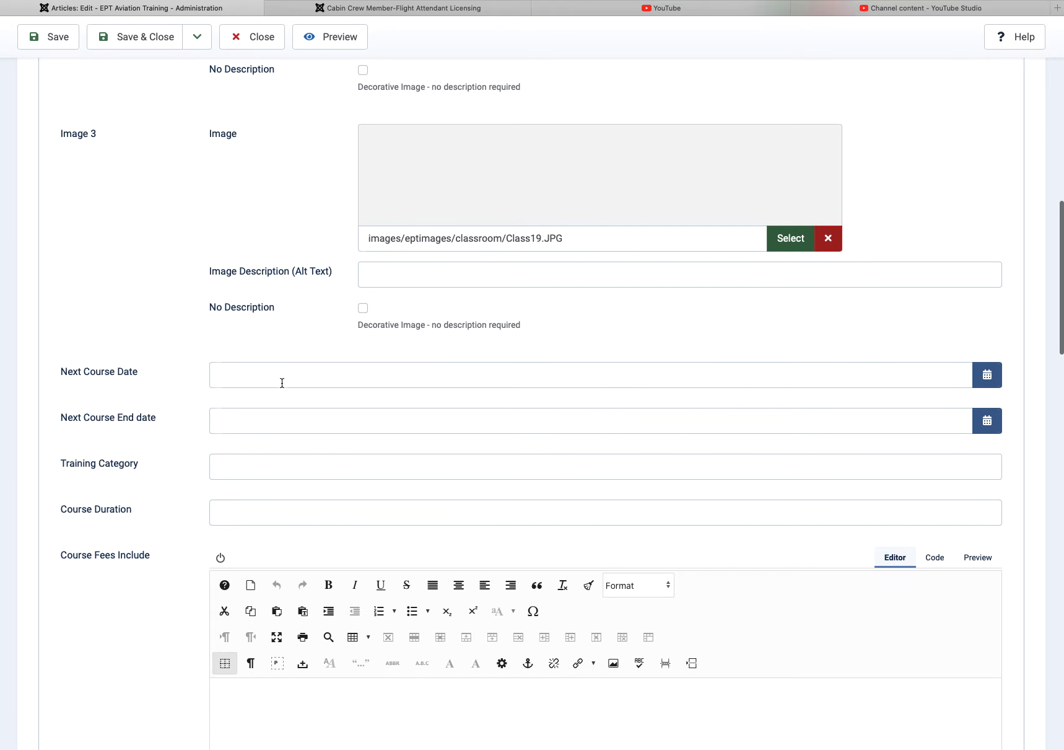
Step: Set Next Course Date to 29 October 2021 and the end date to 19 November 2021
left_click(988, 375)
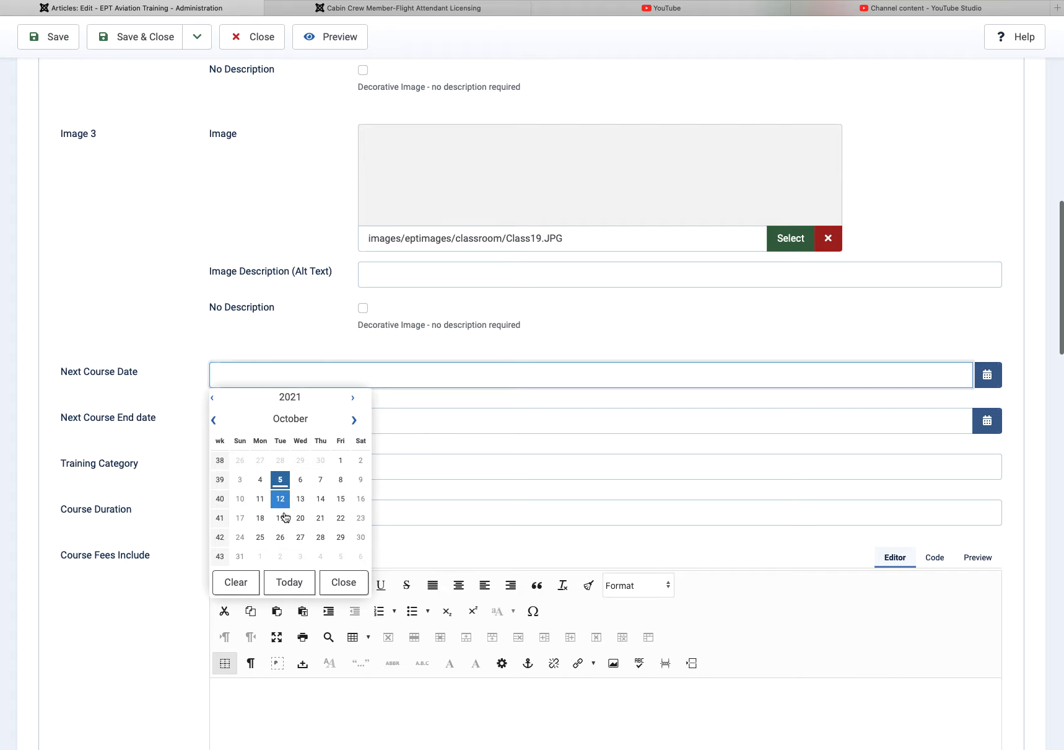
left_click(340, 537)
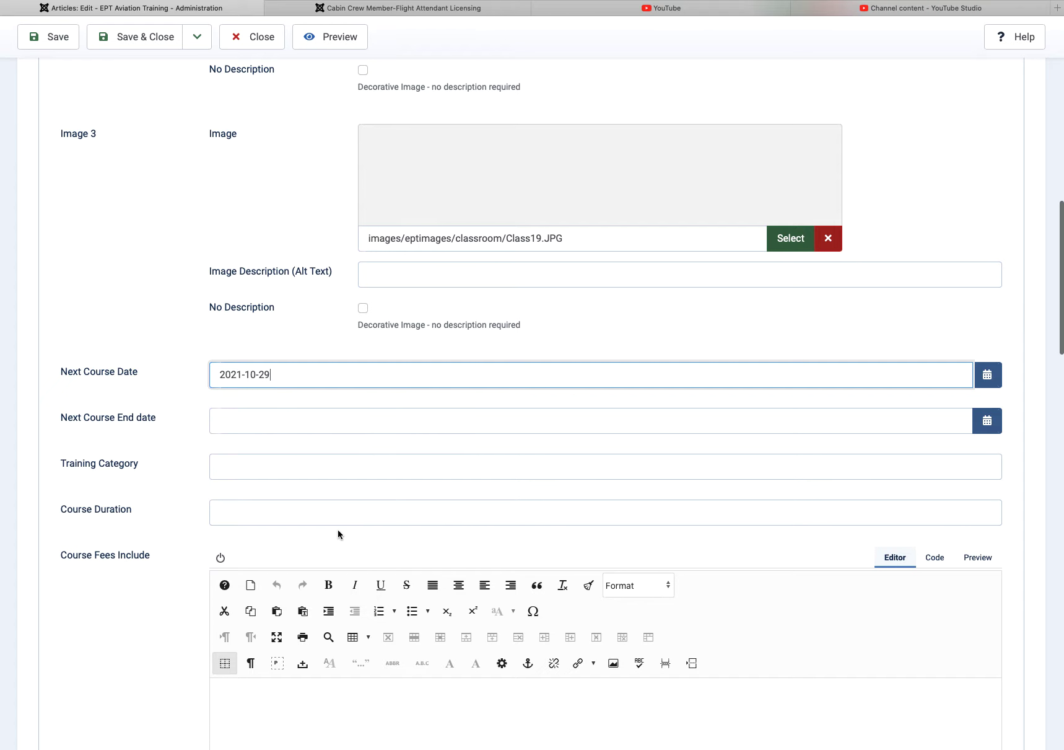
left_click(987, 421)
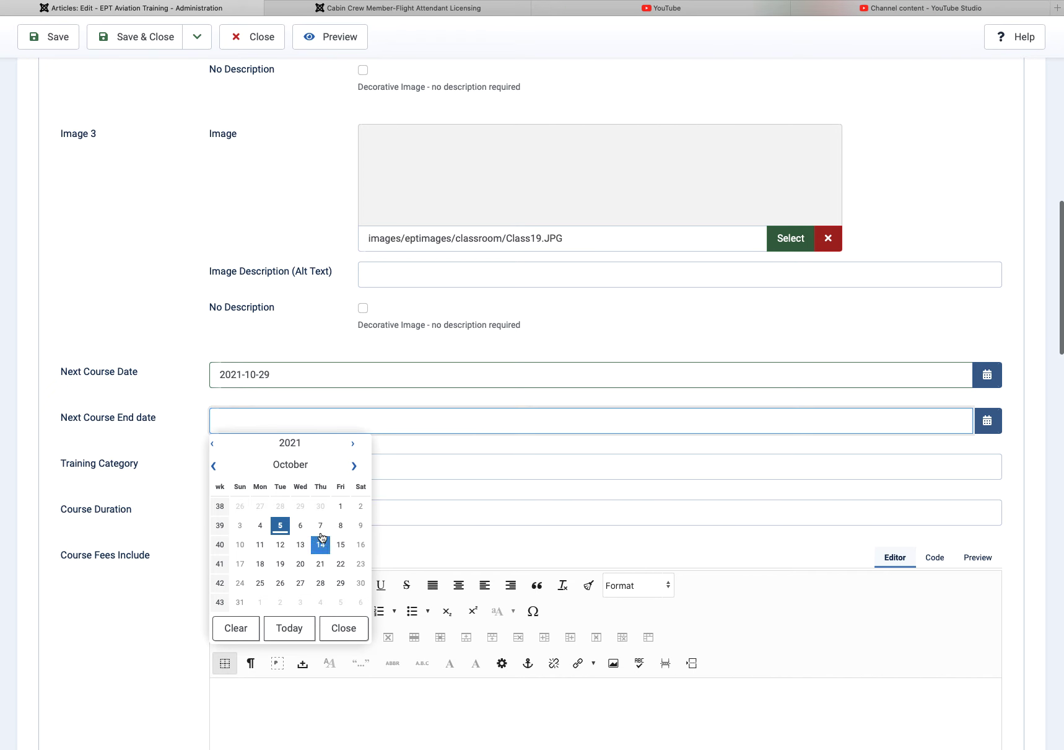
left_click(354, 465)
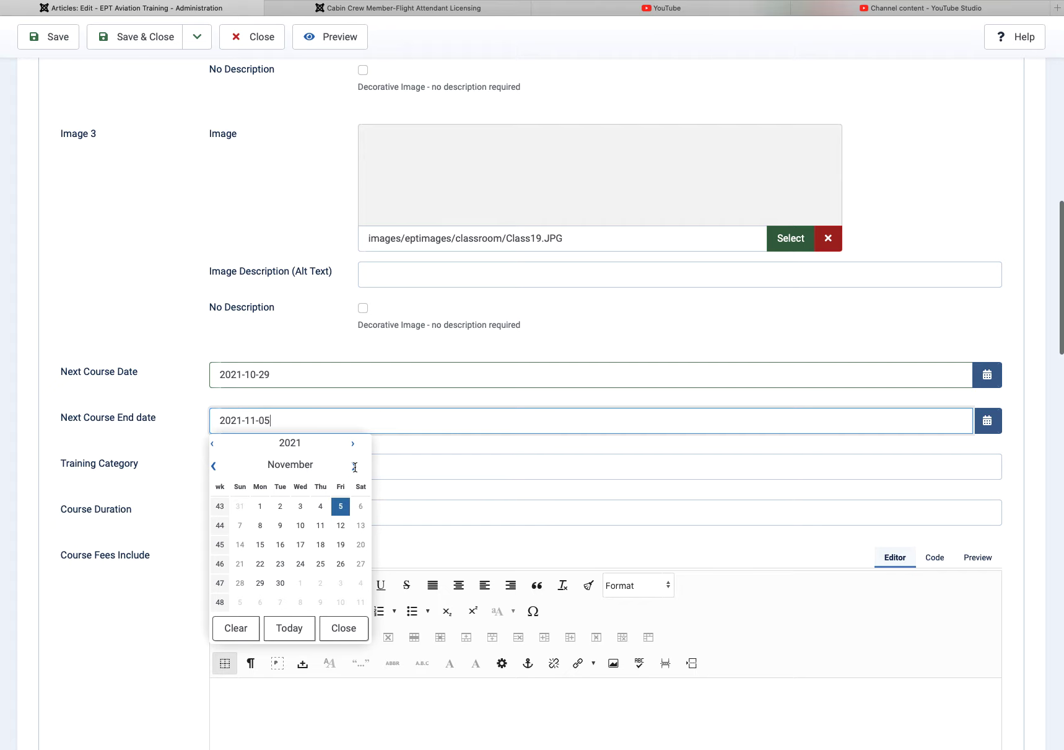
left_click(341, 544)
Step: Enter Test Category as the training category and 3 Weeks as the course duration
left_click(252, 469)
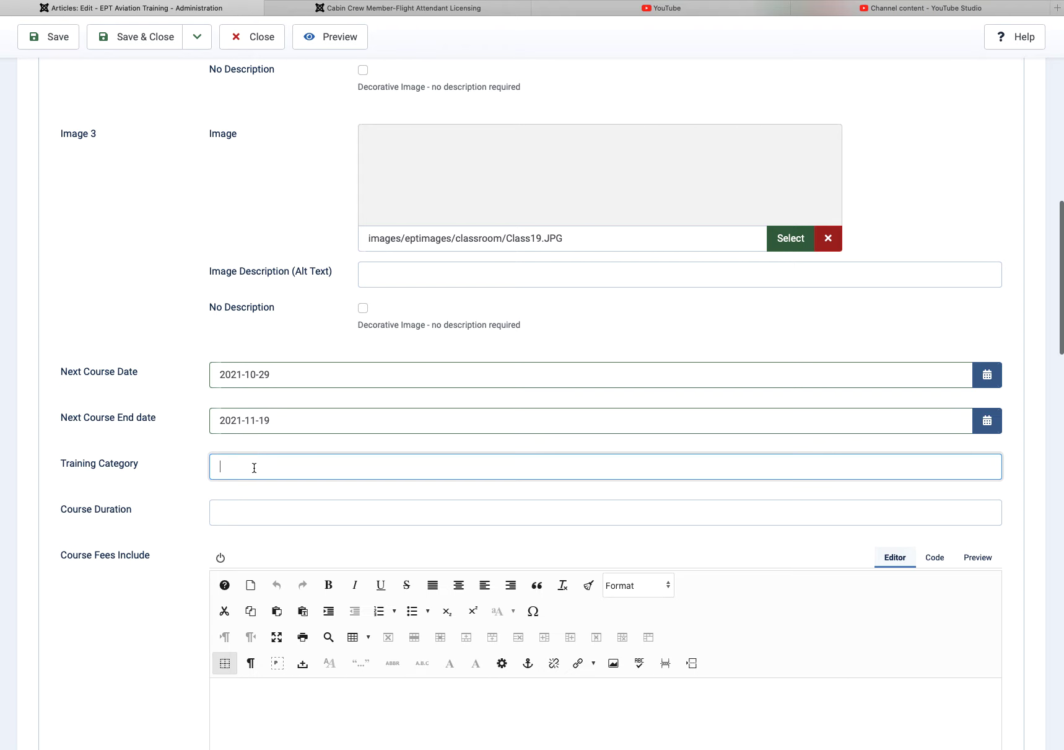
type("Te")
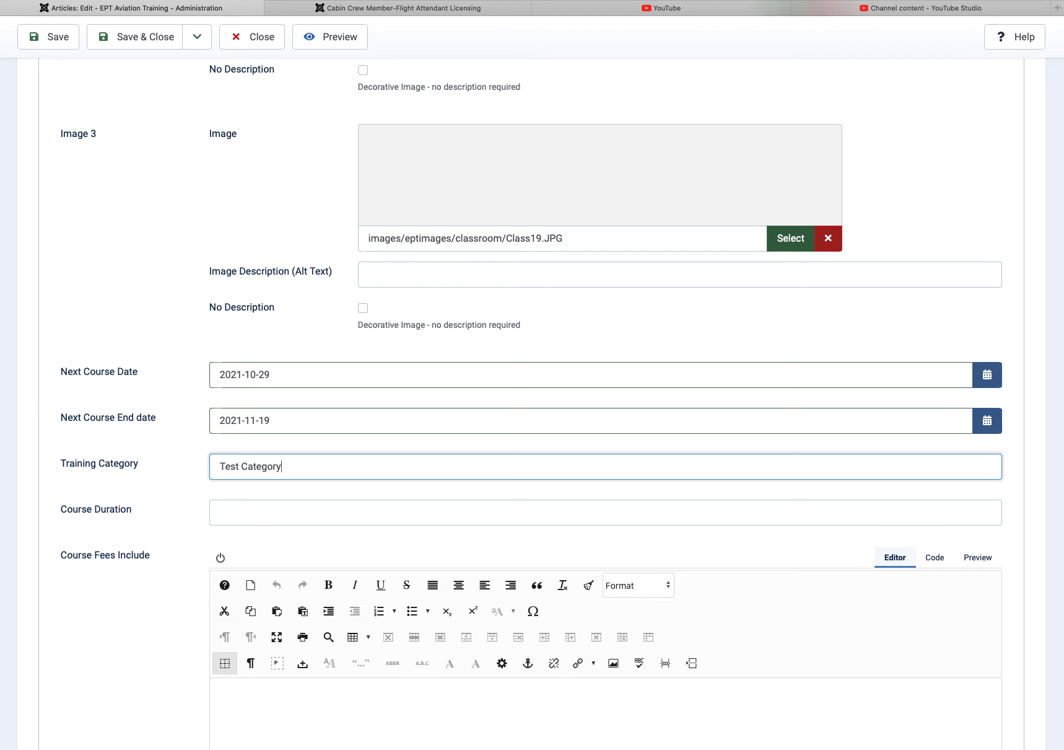
type("st Category")
scroll(410, 447, "down", 5)
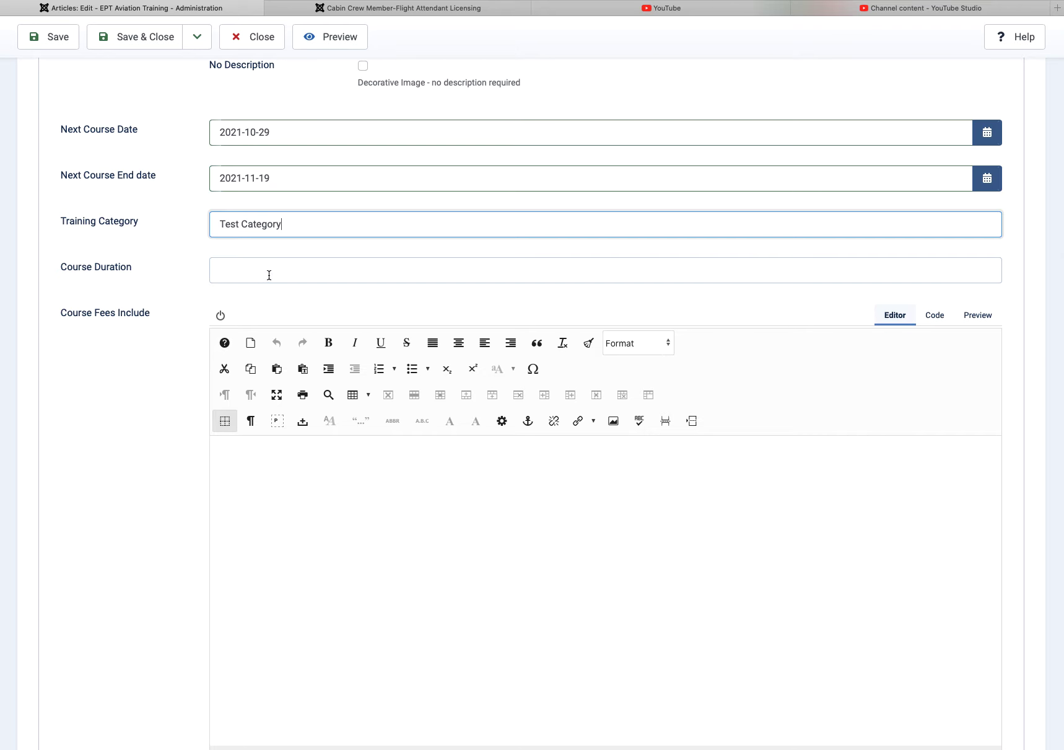
left_click(271, 272)
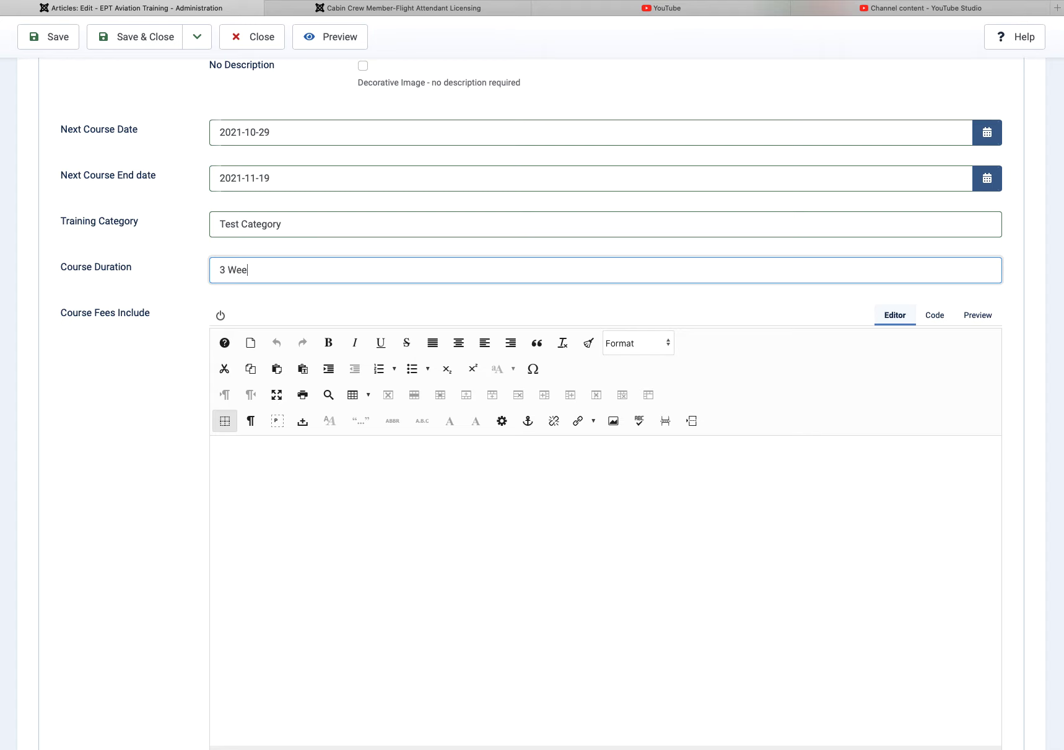
Step: Type placeholder text into the Course Fees Include and Course Introduction editors
left_click(340, 490)
scroll(342, 490, "down", 3)
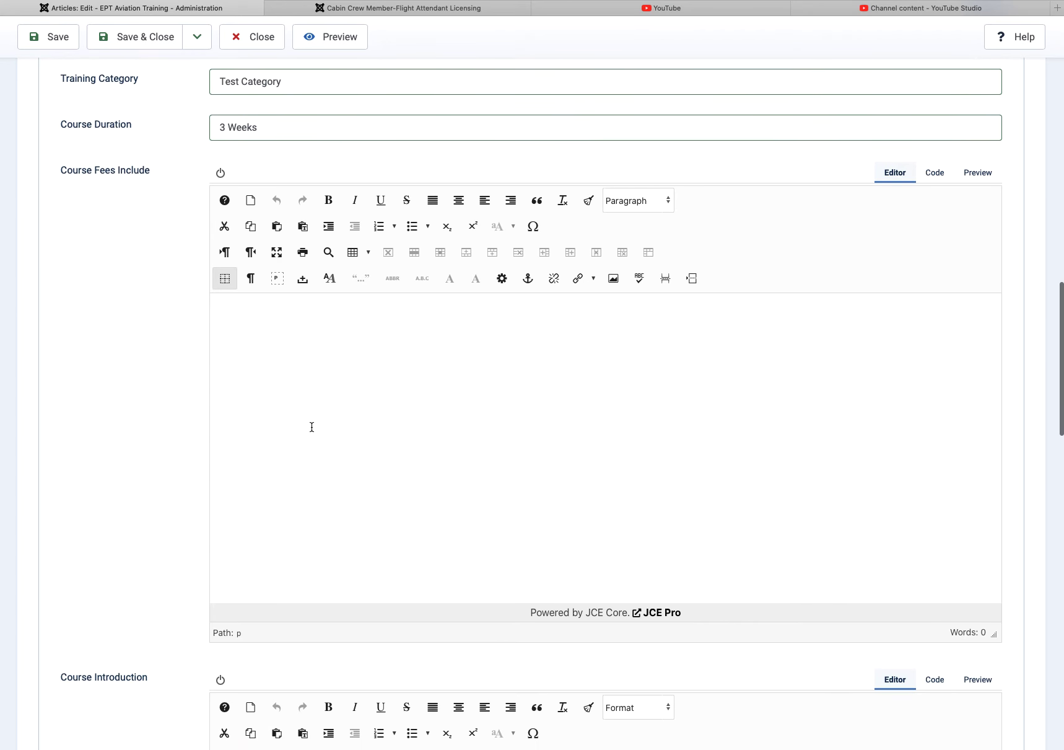
type("kh osukd")
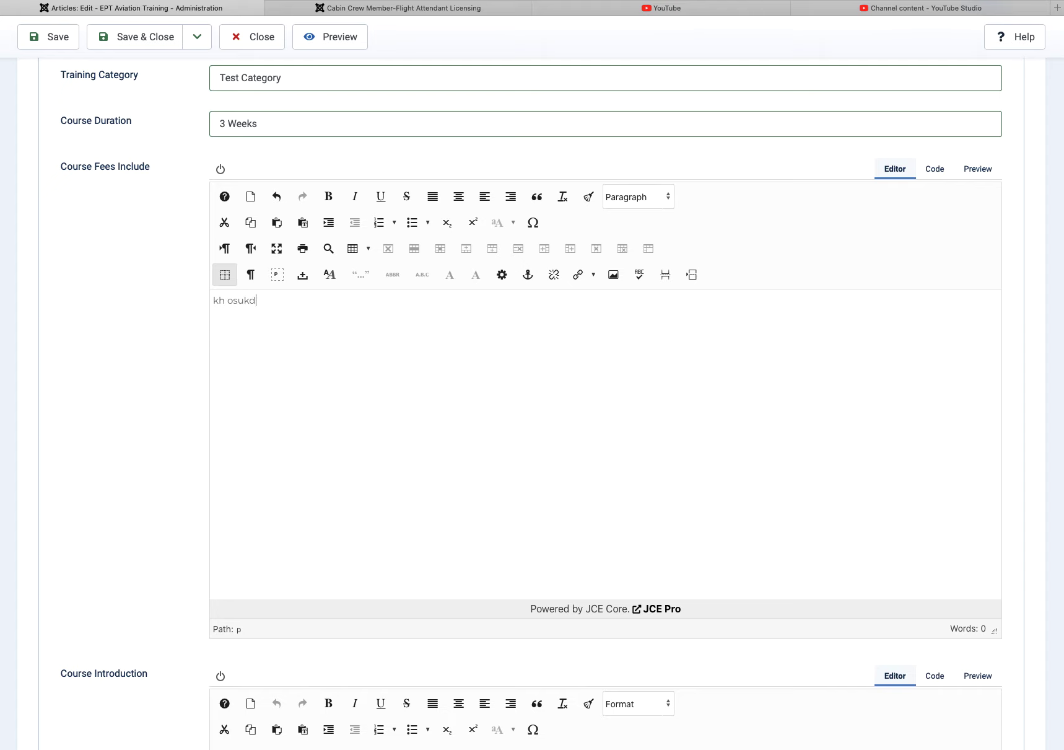
type("aho sdkah vdsih lisdf")
scroll(293, 416, "down", 12)
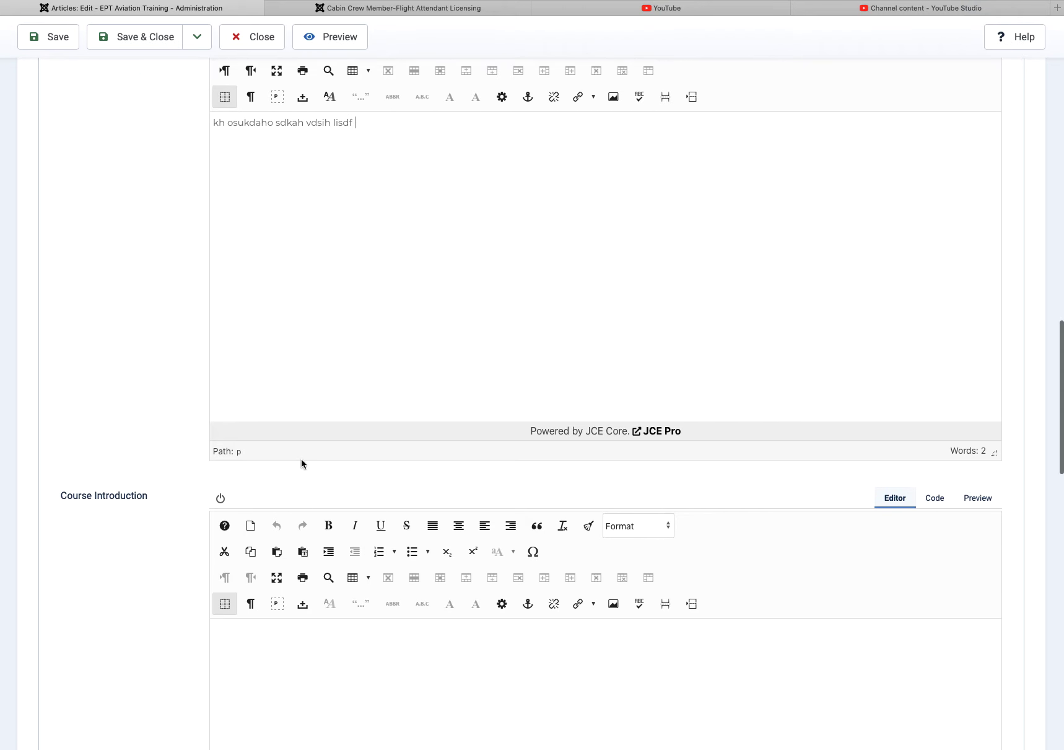
type("lk hkuhfpuaksdhf kasudh dskudh pasdiuh  l jasg")
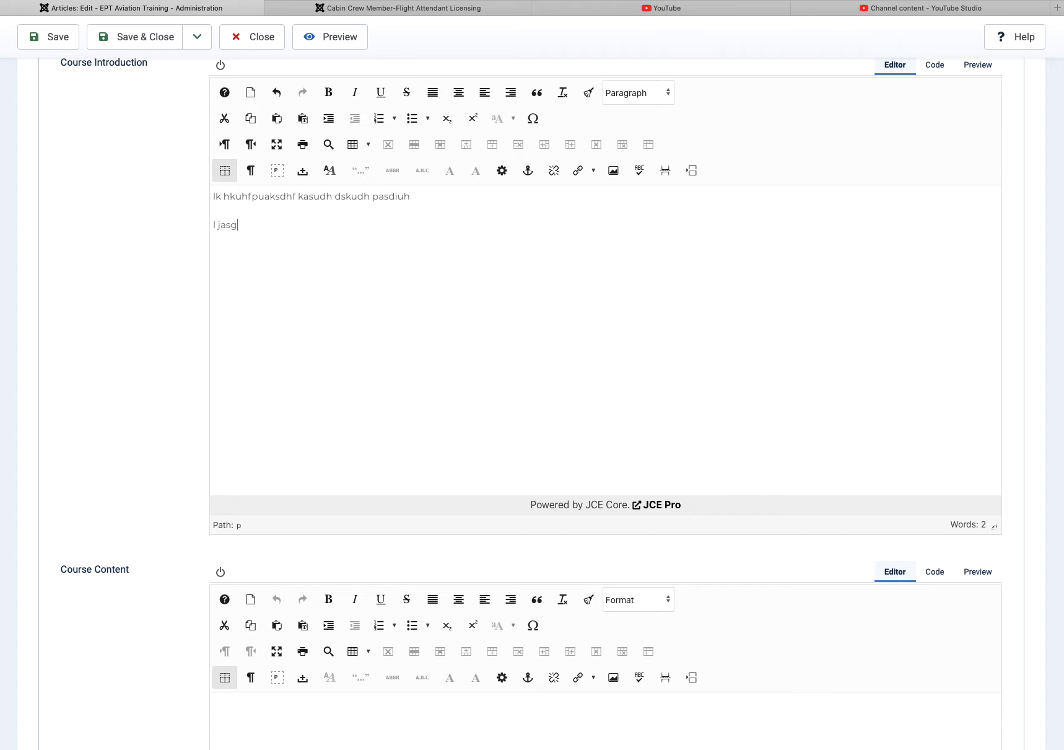
type("oisdh dfspiaudh")
scroll(324, 220, "down", 5)
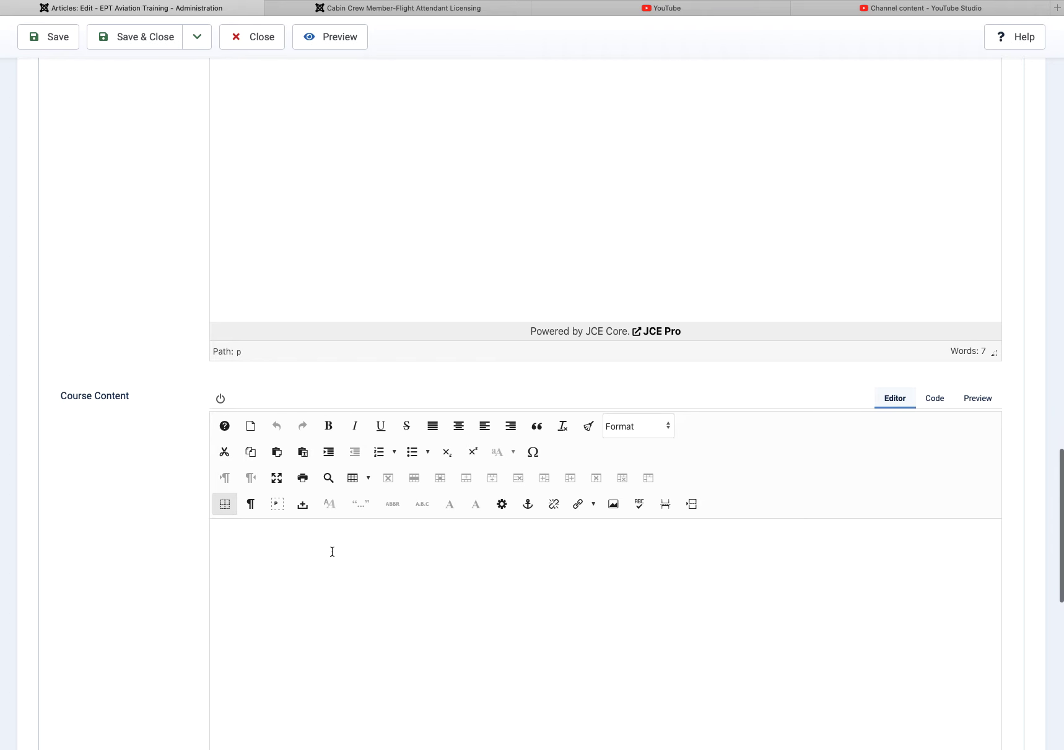
Step: Type five lines of filler text into Course Content and format them as a bulleted list
left_click(333, 551)
type("lkdsj ksdn ;jn fdspahufd ")
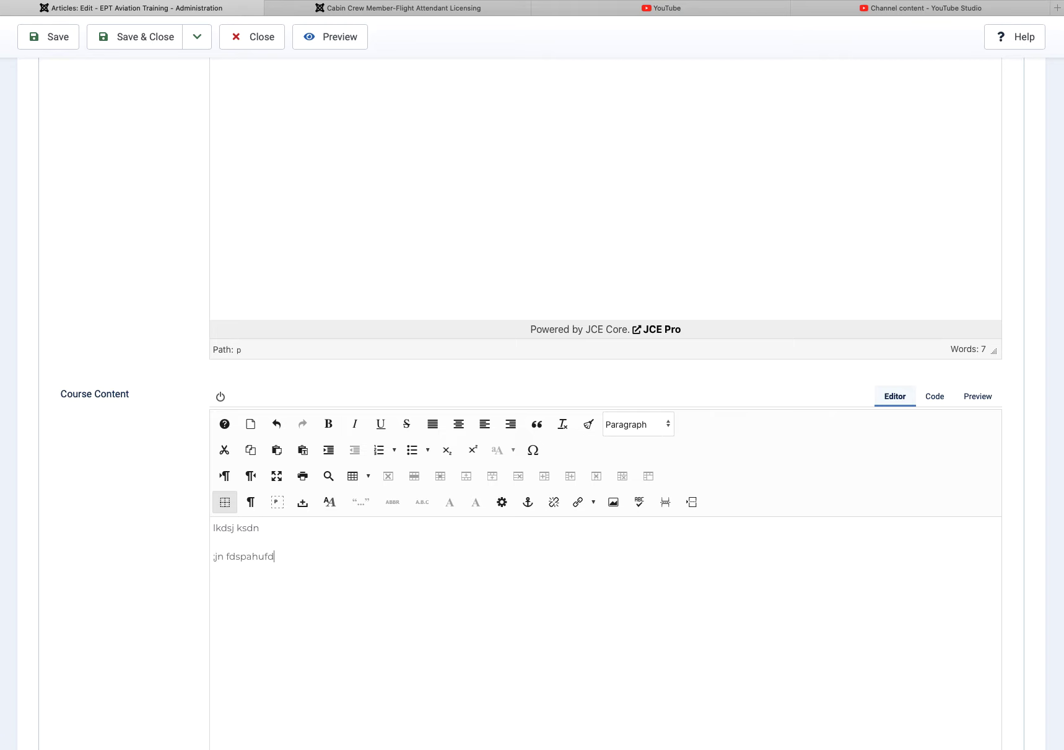
type("pgsfah piasdh ")
type("piuhafd piashu asfdg")
type("pasiduh")
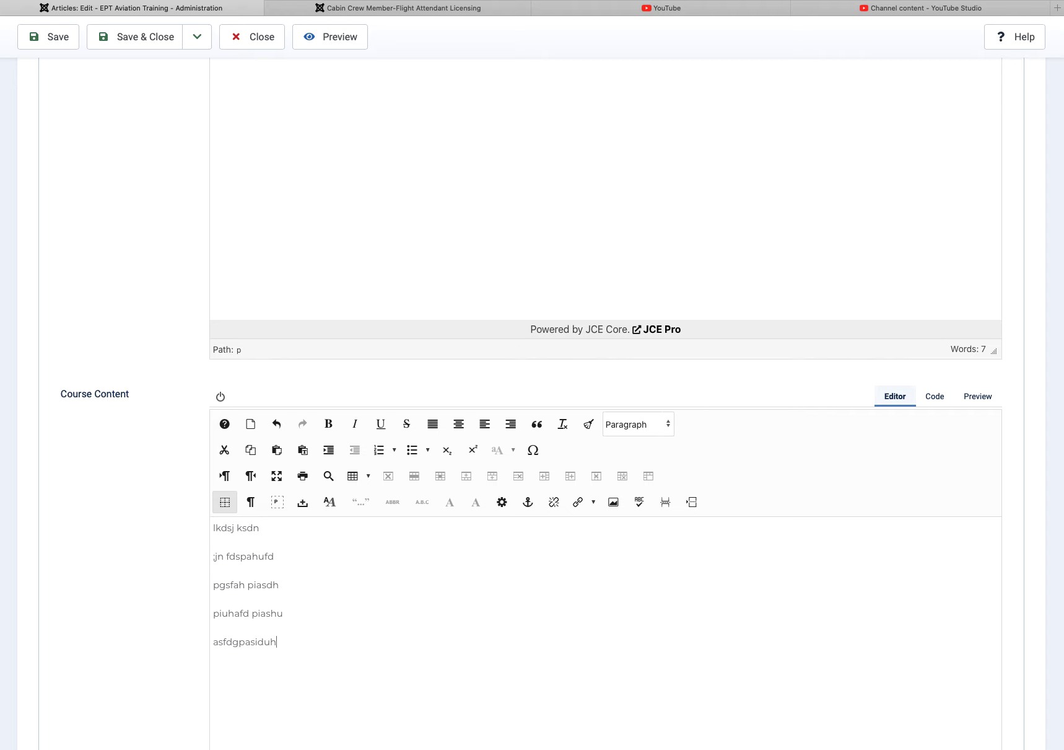
key("super+a")
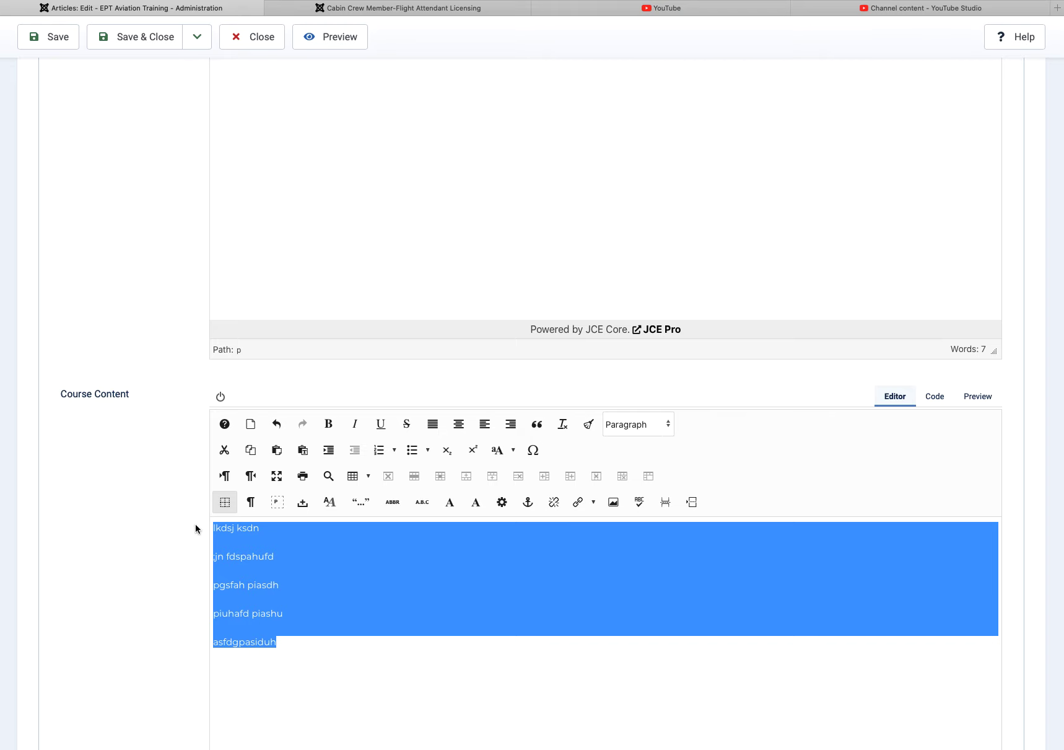
left_click(417, 455)
scroll(442, 421, "up", 15)
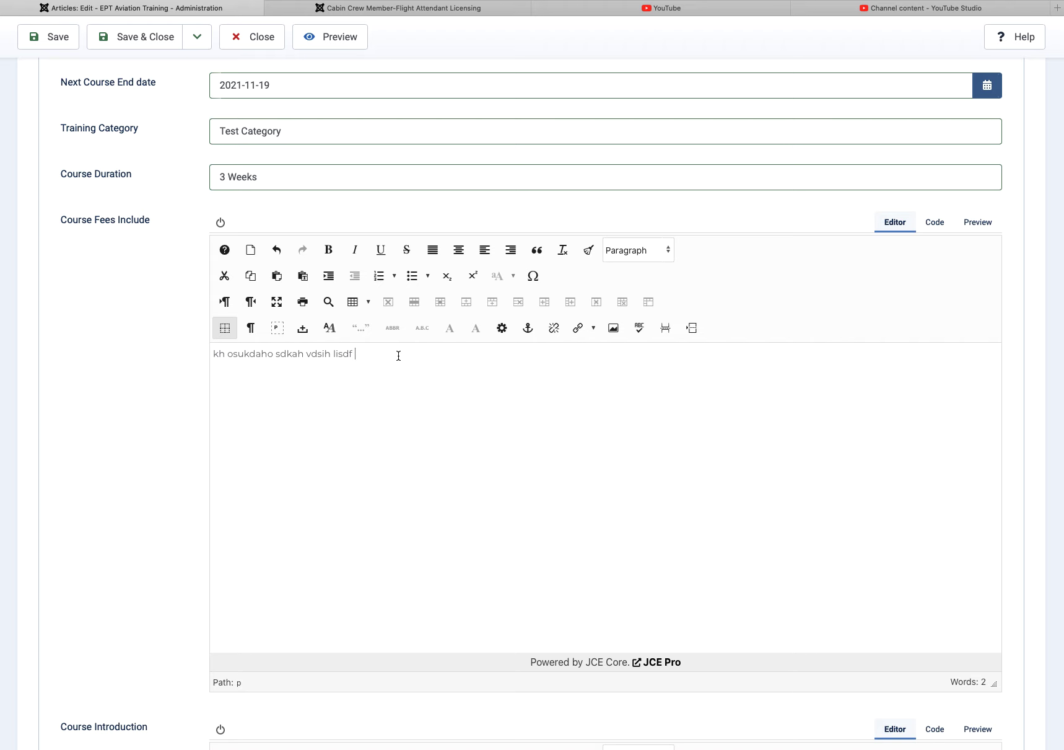
Step: Add a fourth fees line, then number all four Course Fees Include lines in upper roman
type("lj[oijhsdaf oygo uyg oiygo iuygh")
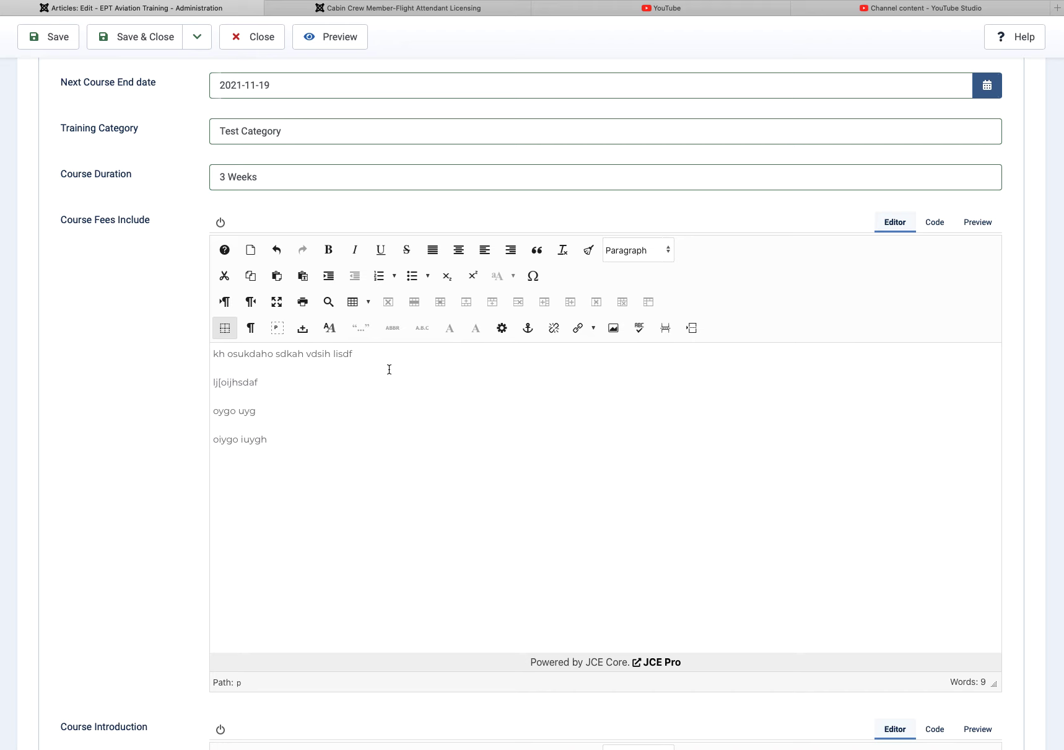
left_click_drag(277, 444, 442, 345)
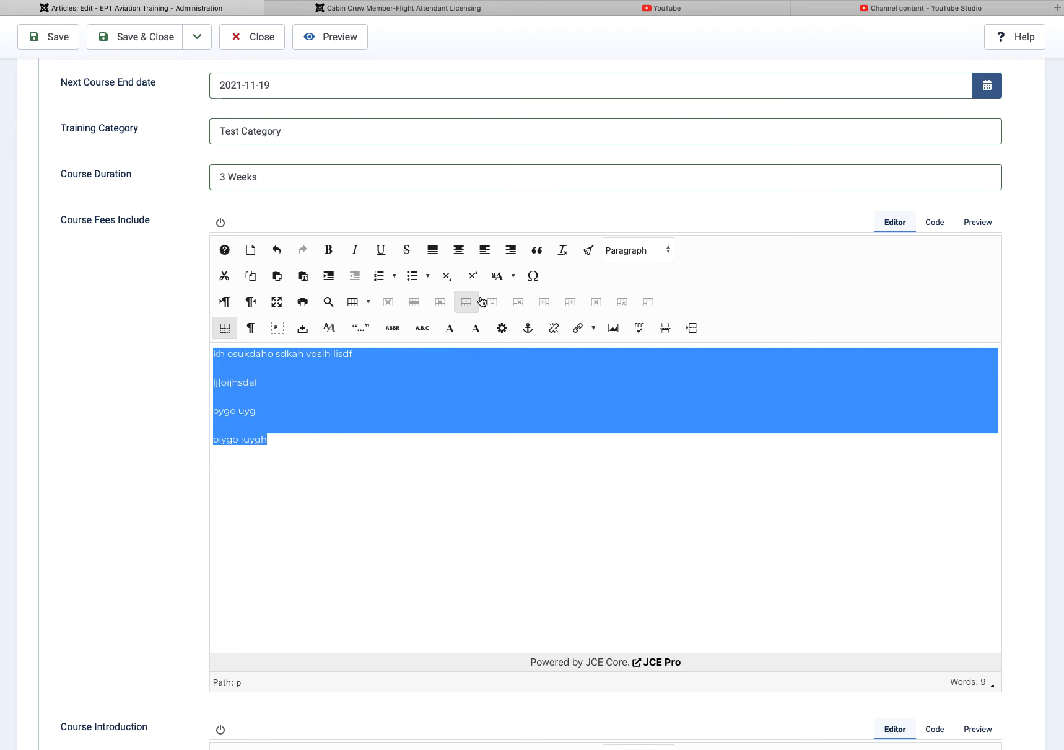
left_click(380, 276)
left_click(395, 277)
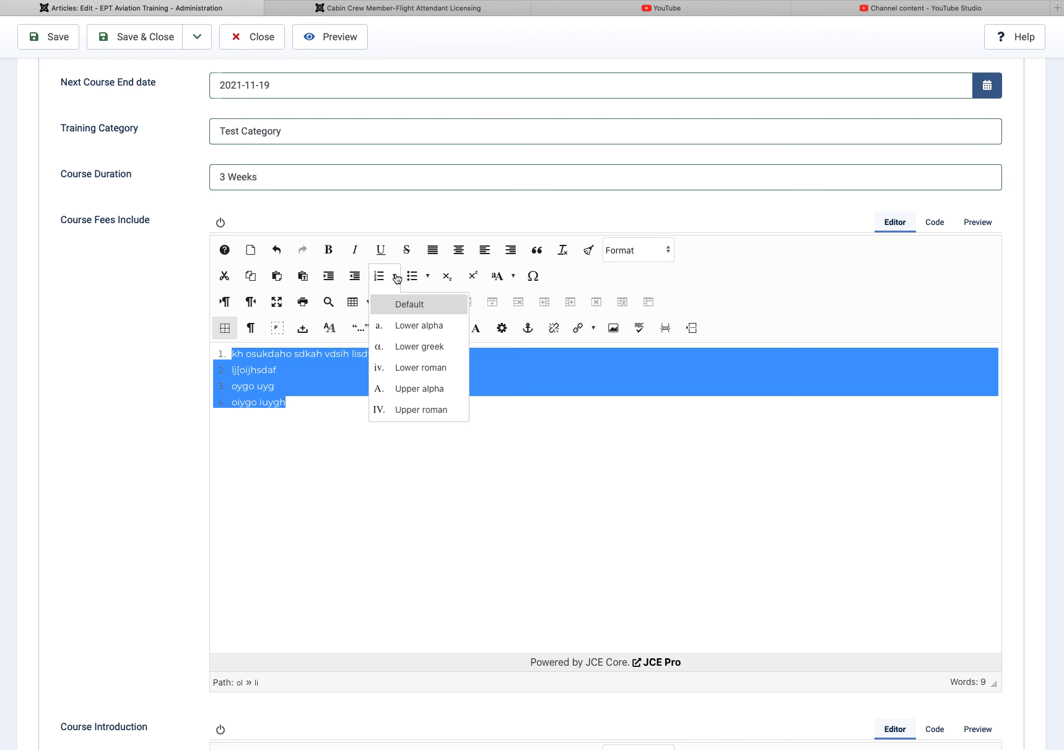
left_click(415, 371)
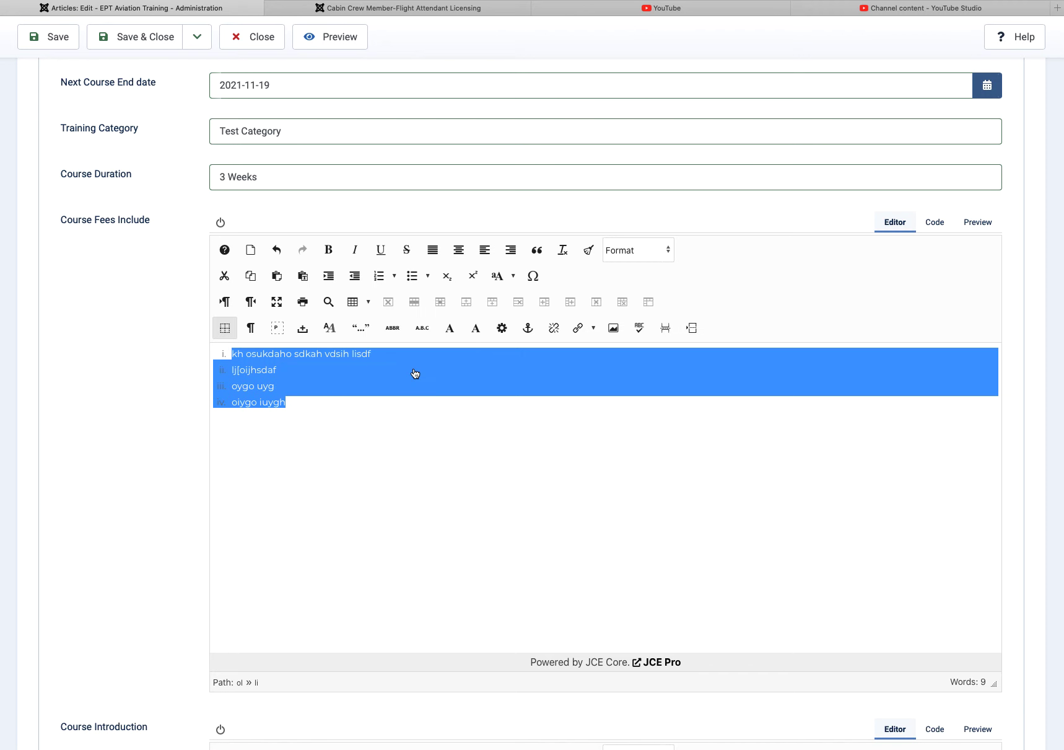
left_click(394, 277)
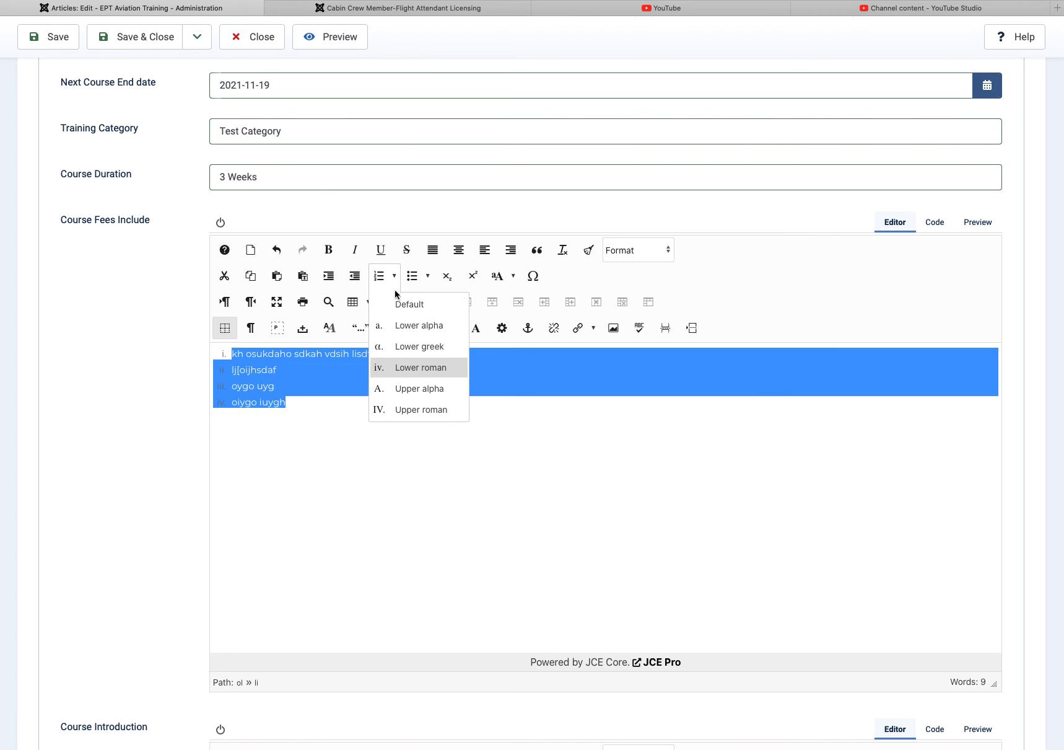
left_click(418, 391)
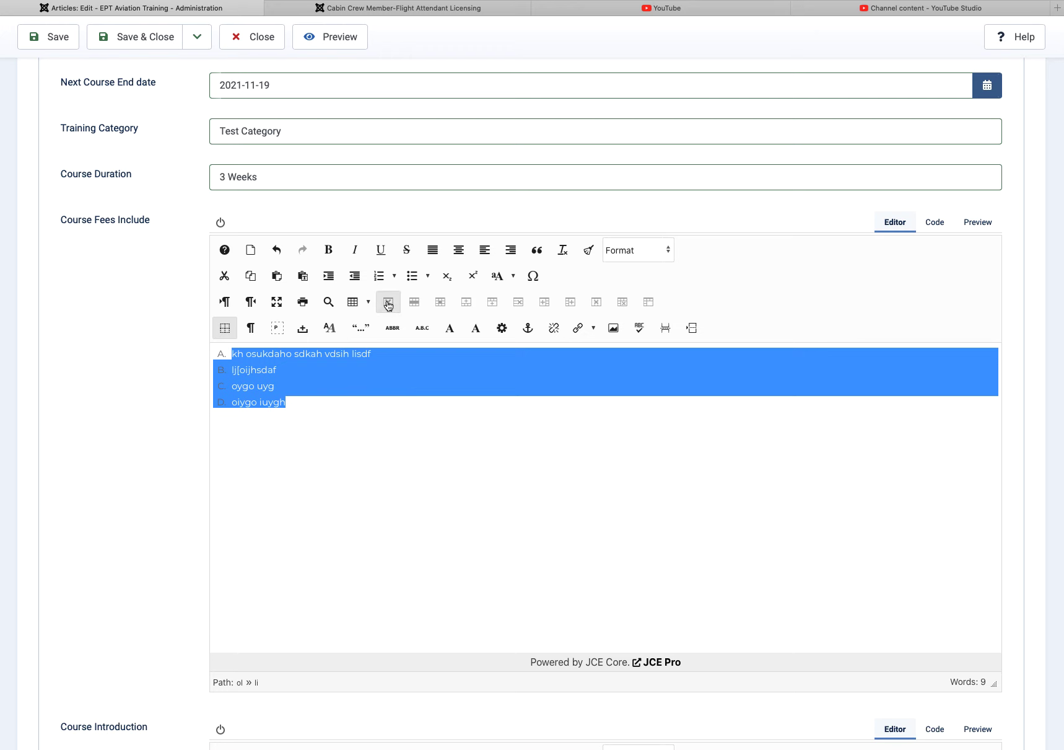
left_click(394, 276)
left_click(405, 406)
left_click(393, 412)
scroll(459, 503, "down", 15)
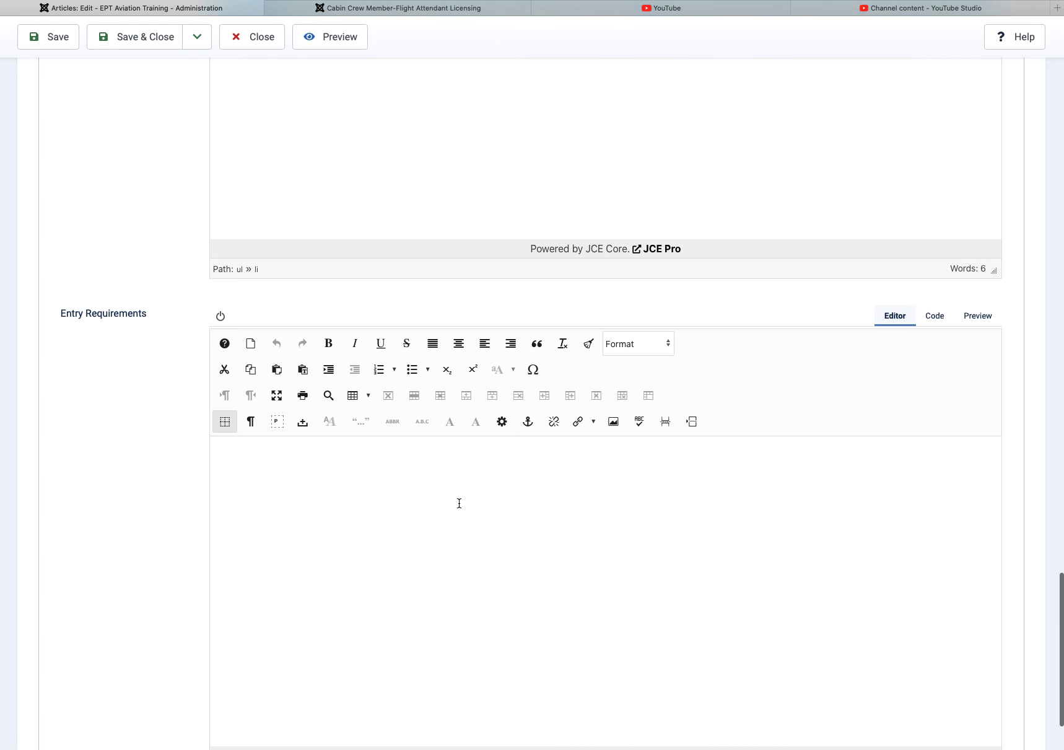
Step: Type three lines of placeholder text into the Entry Requirements field
scroll(459, 503, "down", 3)
left_click(344, 356)
type("uyg ipwe ")
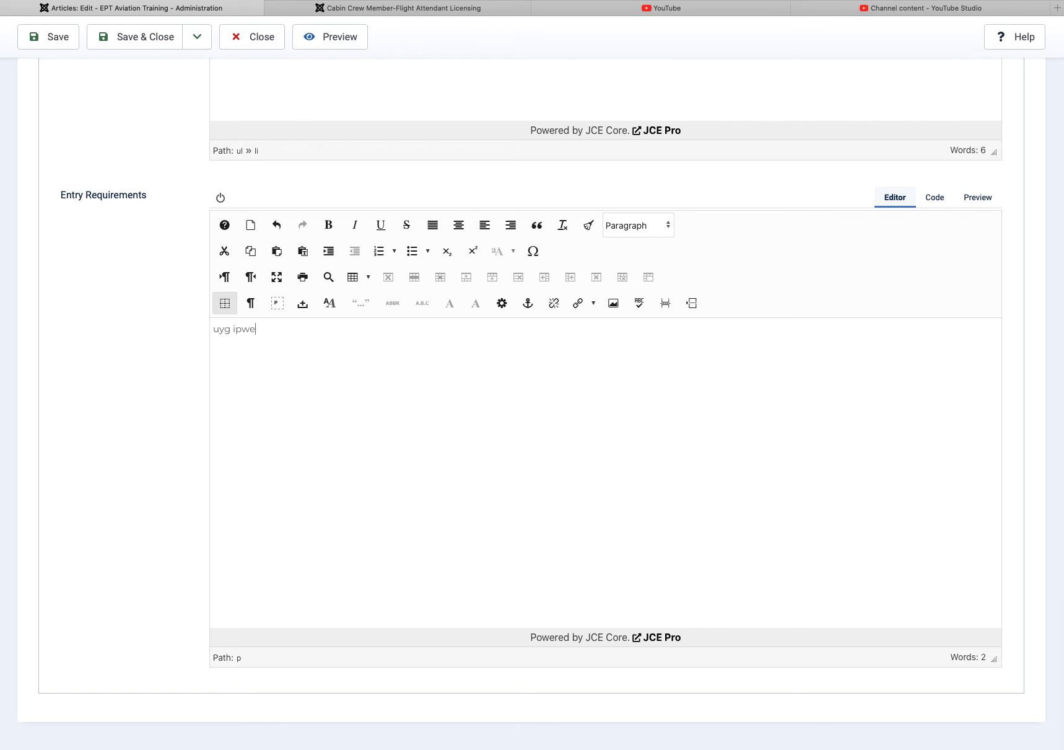
type("=-op h pohjawecf pih ")
type("og dfspihad")
scroll(509, 342, "down", 1)
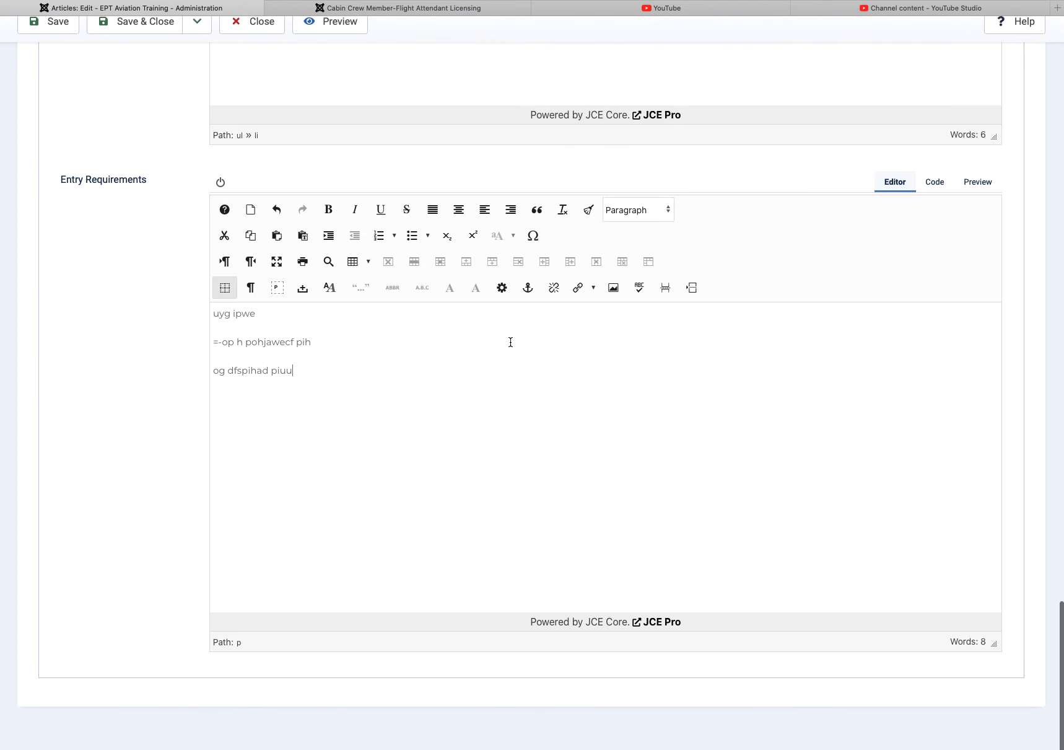
scroll(508, 342, "up", 15)
scroll(510, 342, "up", 6)
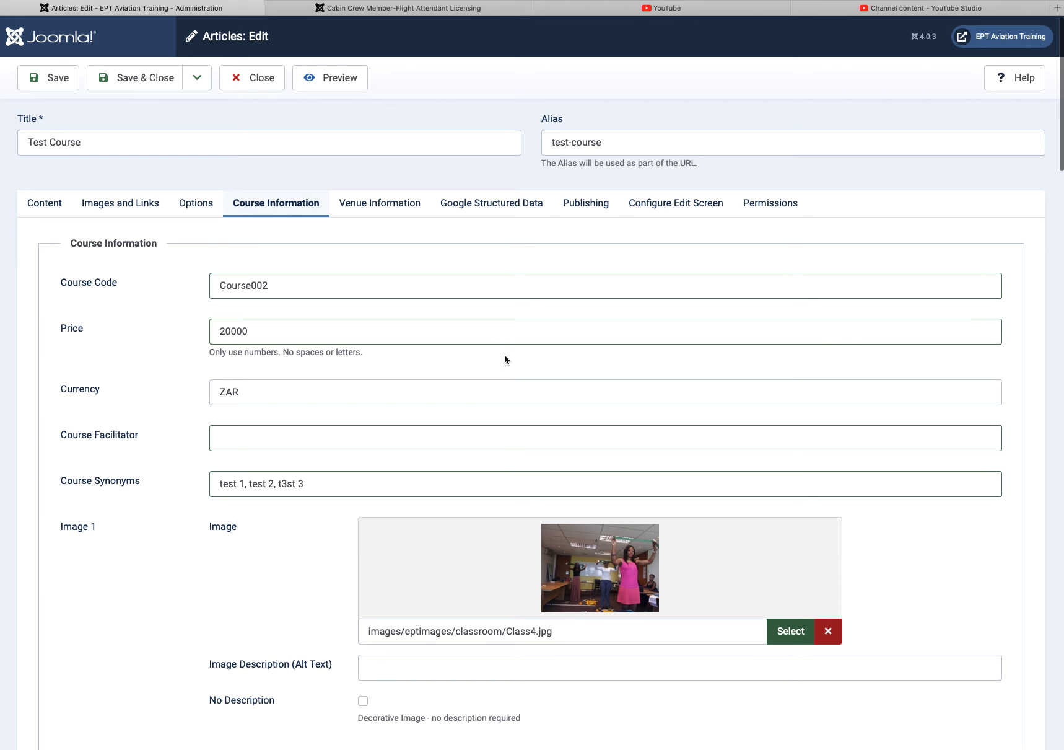
Step: Save the Test Course article and bring up its empty main Content text
left_click(50, 81)
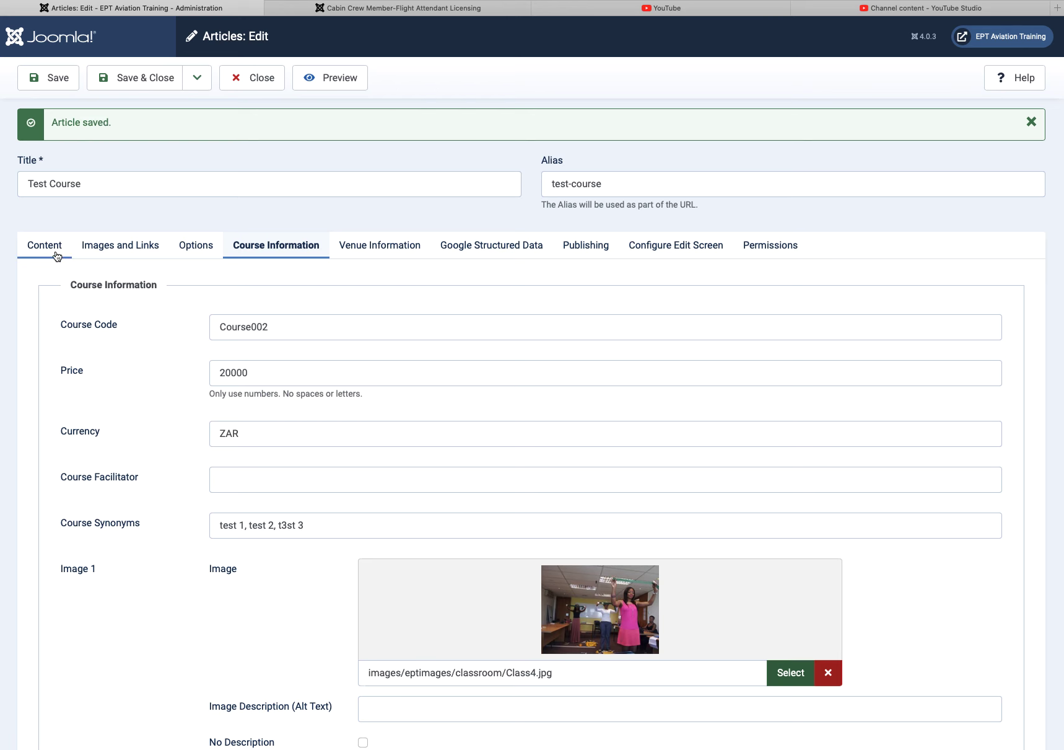
scroll(344, 443, "down", 5)
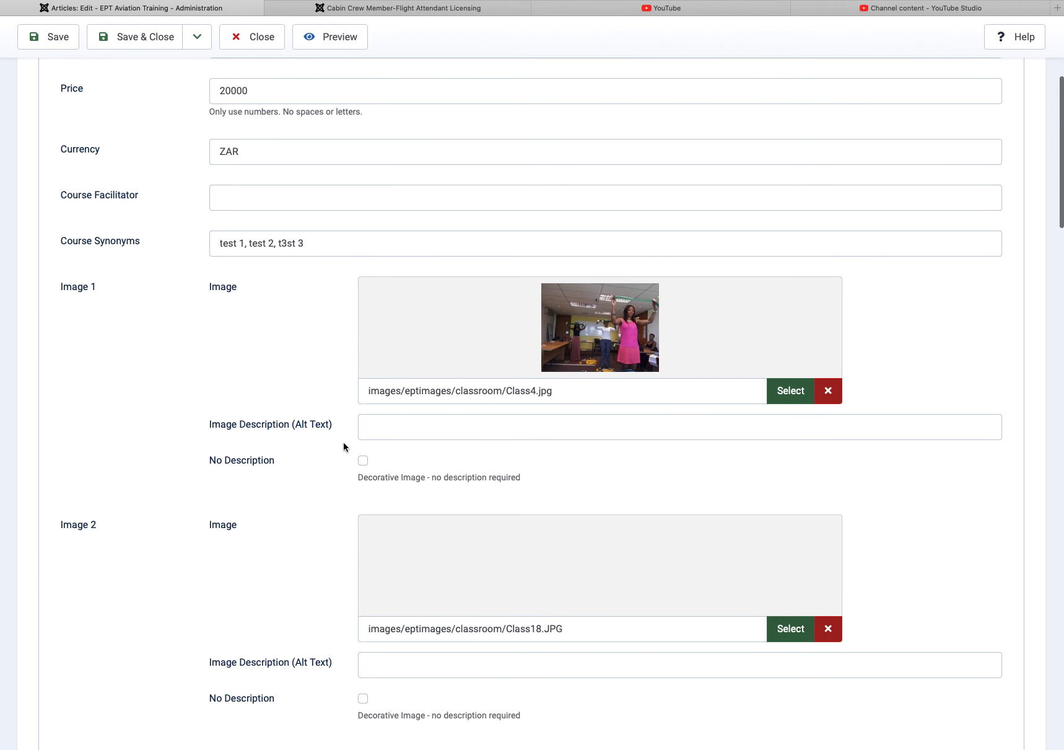
scroll(342, 445, "up", 5)
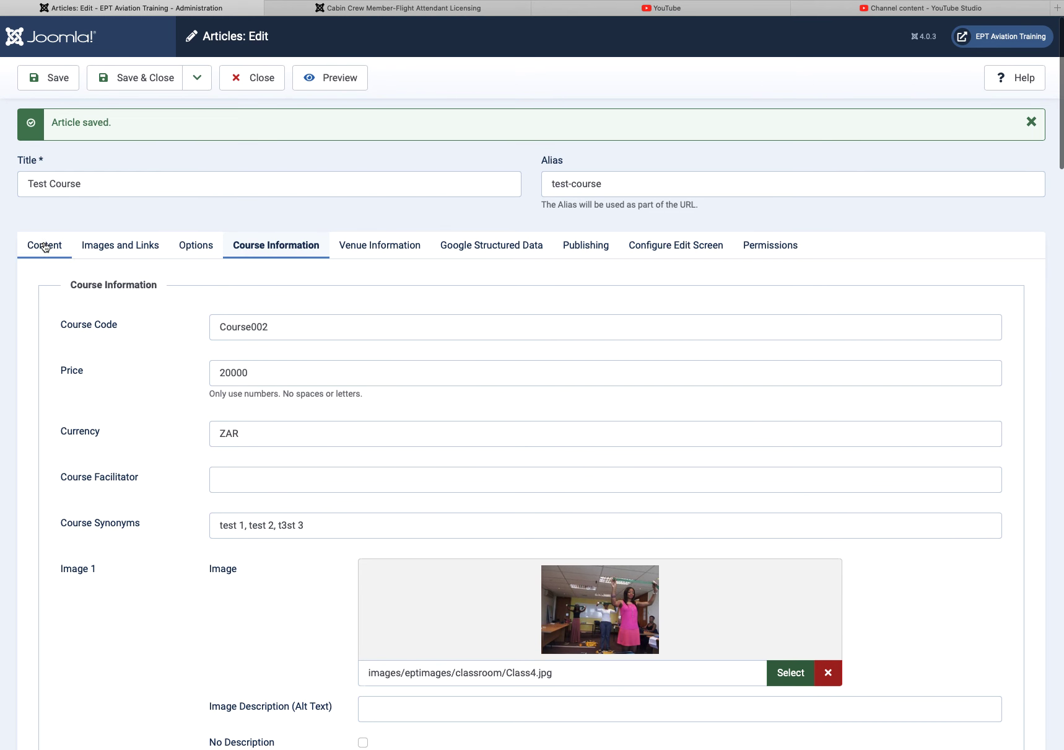
left_click(45, 246)
scroll(404, 528, "down", 2)
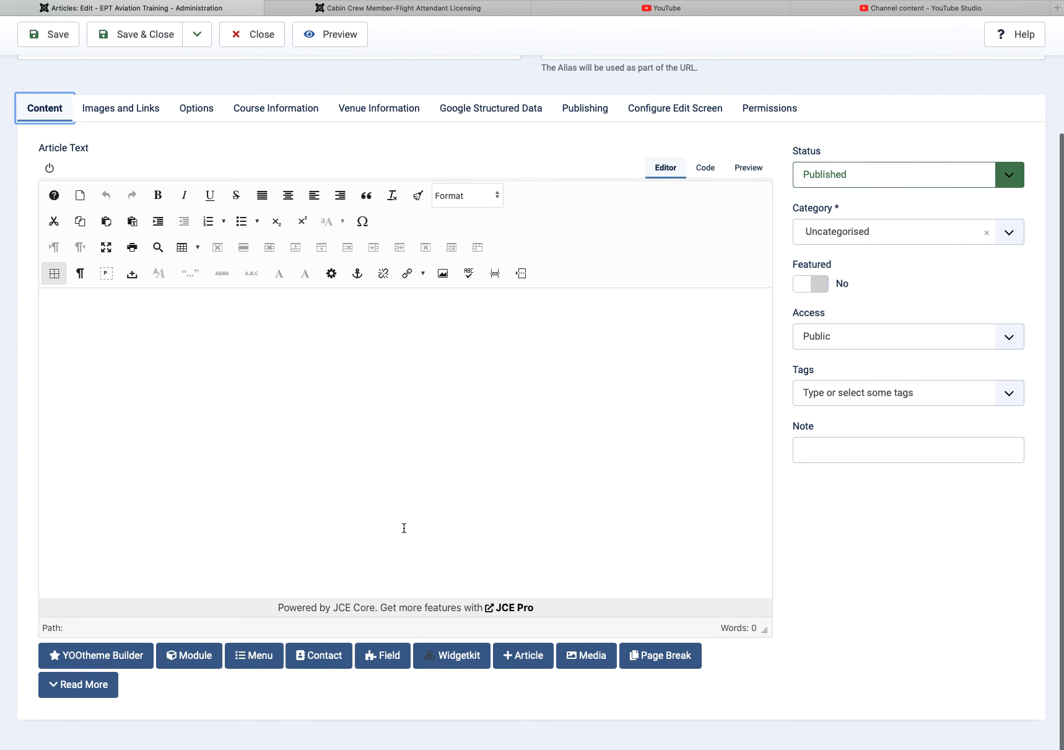
Step: Open Test Course in YOOtheme Builder and load the Course 1.0 layout from My Layouts
left_click(104, 658)
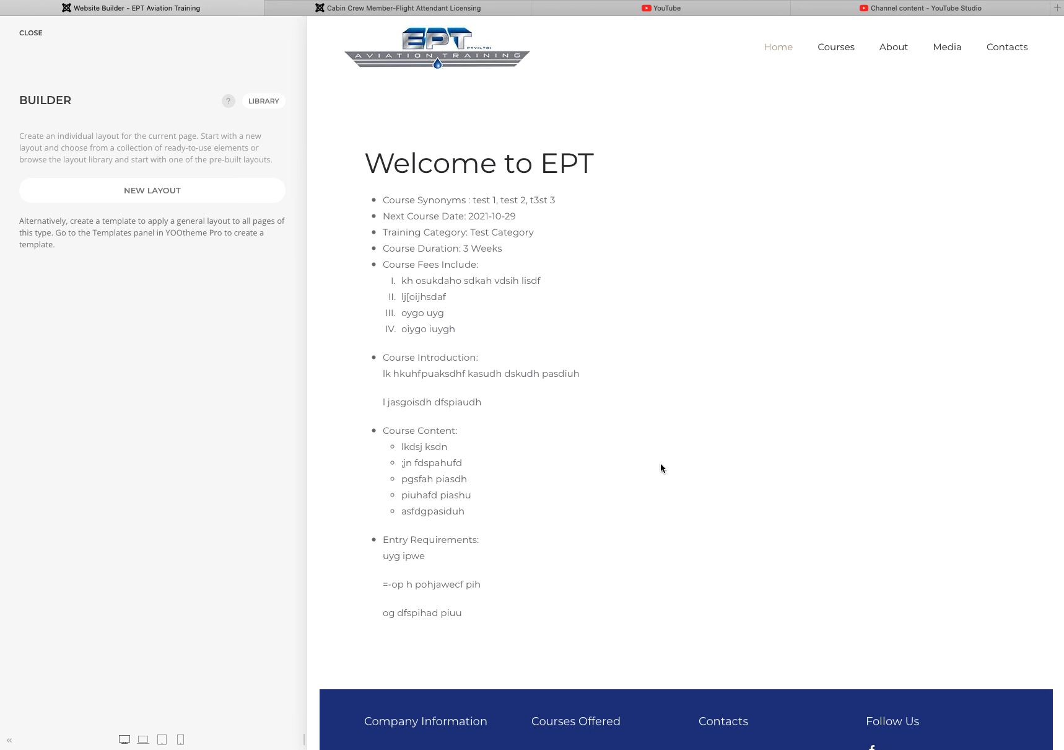
scroll(663, 471, "down", 5)
scroll(660, 466, "up", 5)
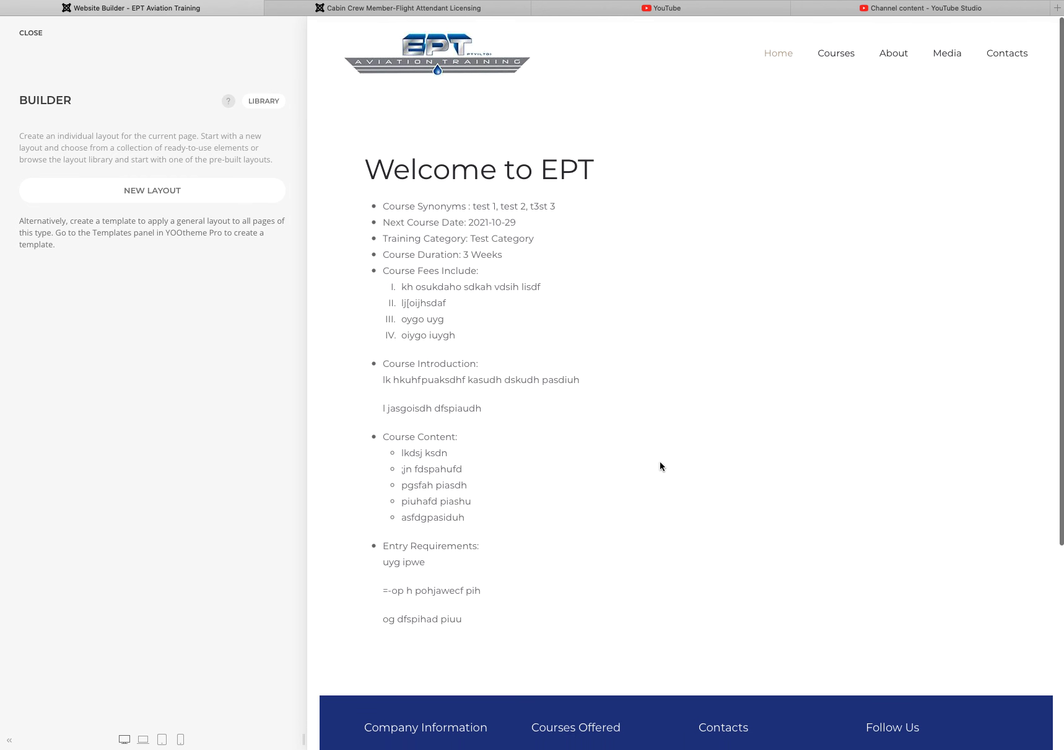
scroll(660, 465, "down", 5)
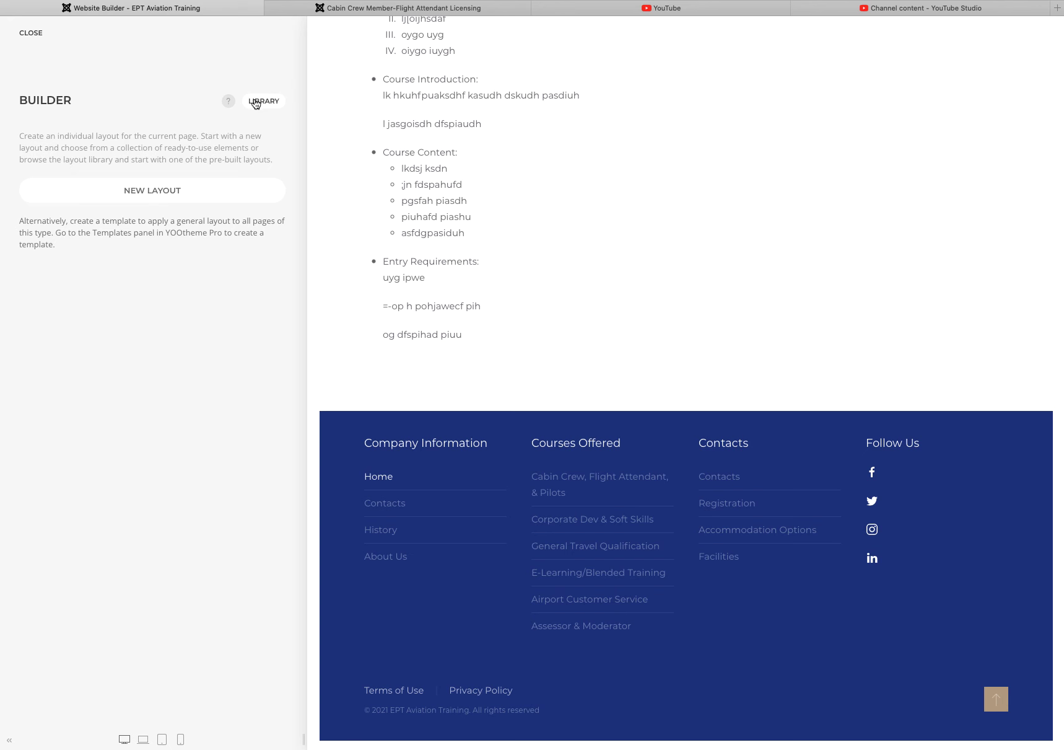
scroll(351, 159, "up", 3)
scroll(351, 159, "up", 2)
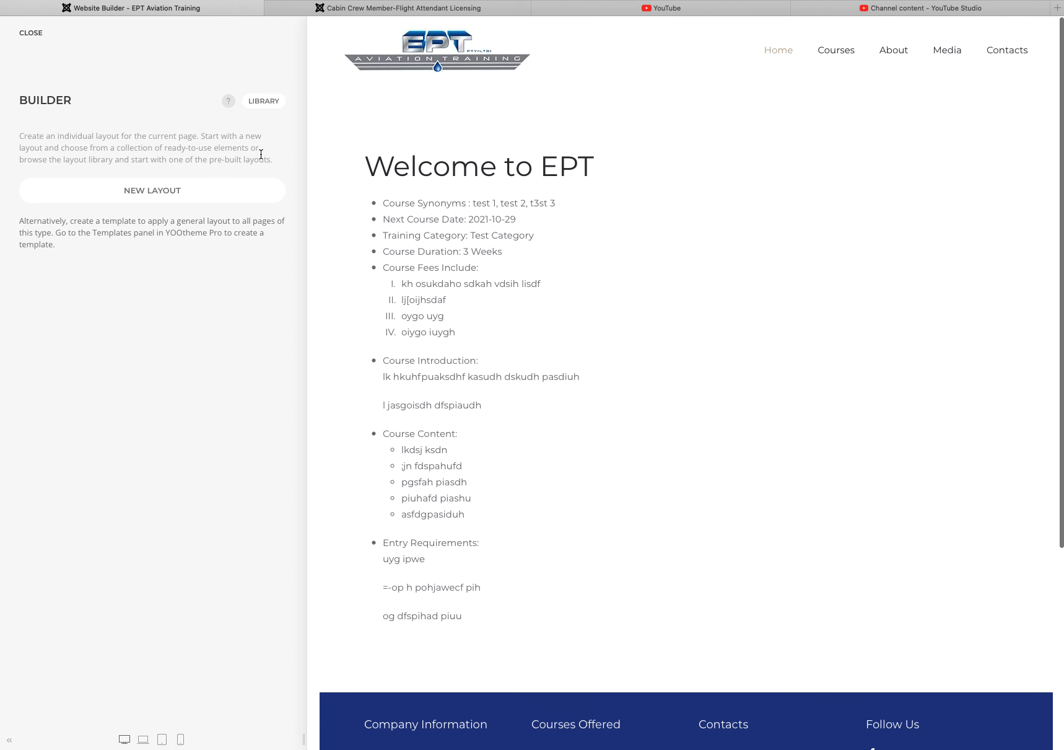
left_click(266, 102)
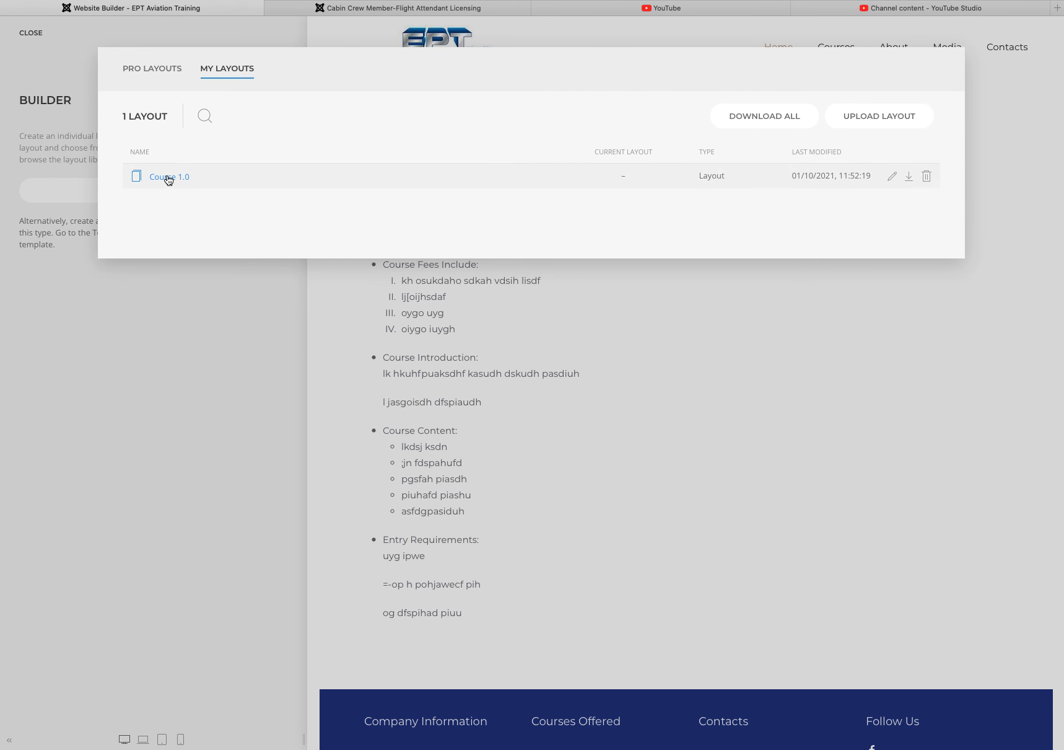
left_click(168, 177)
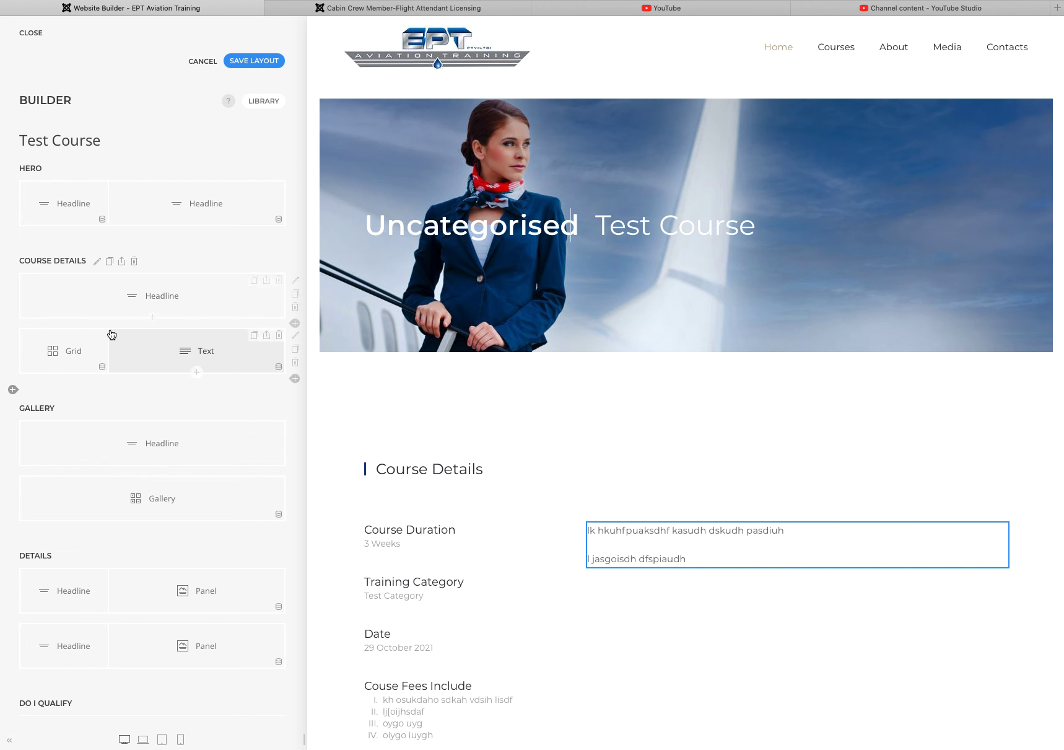
left_click(256, 62)
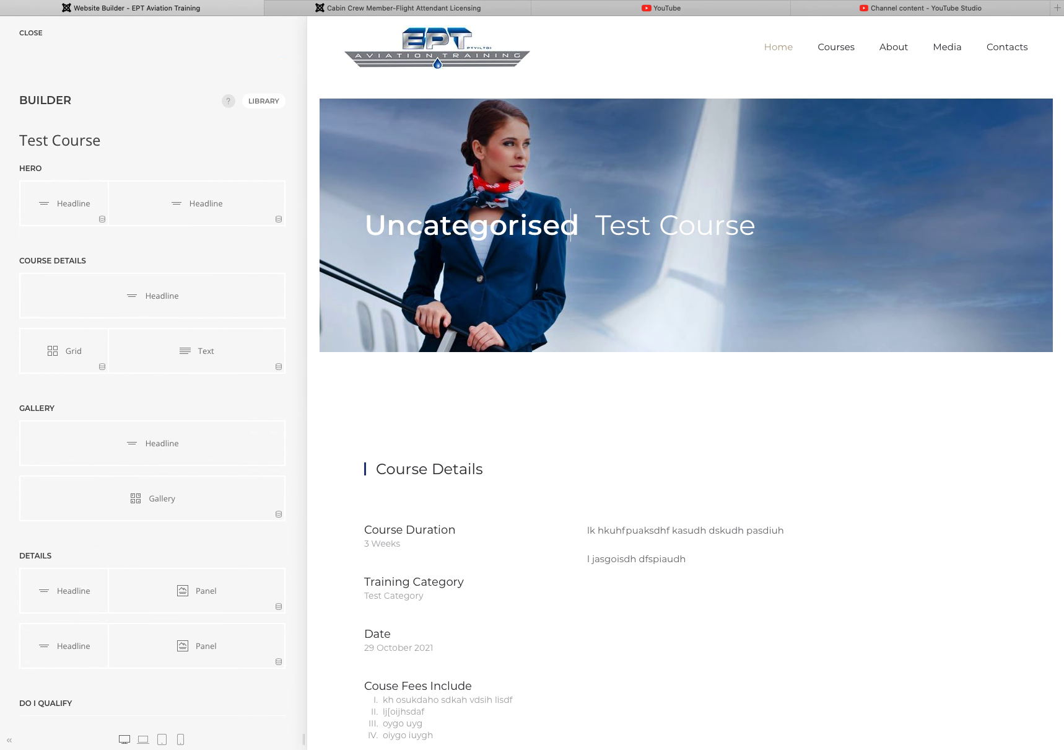
scroll(642, 502, "down", 6)
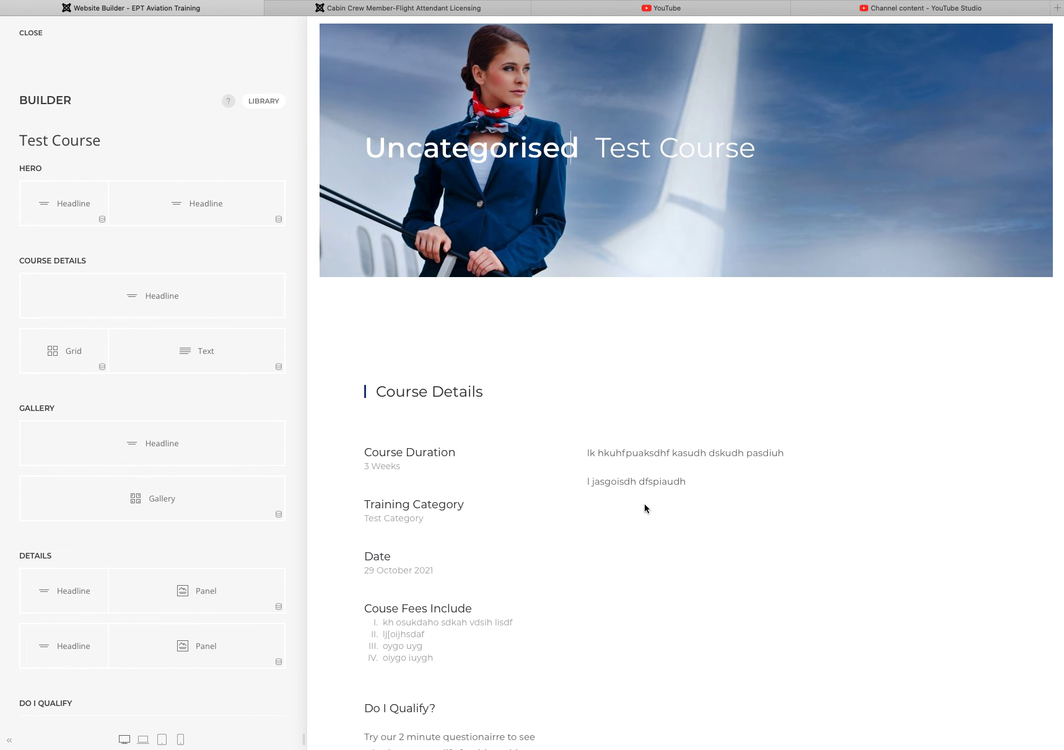
scroll(466, 223, "up", 1)
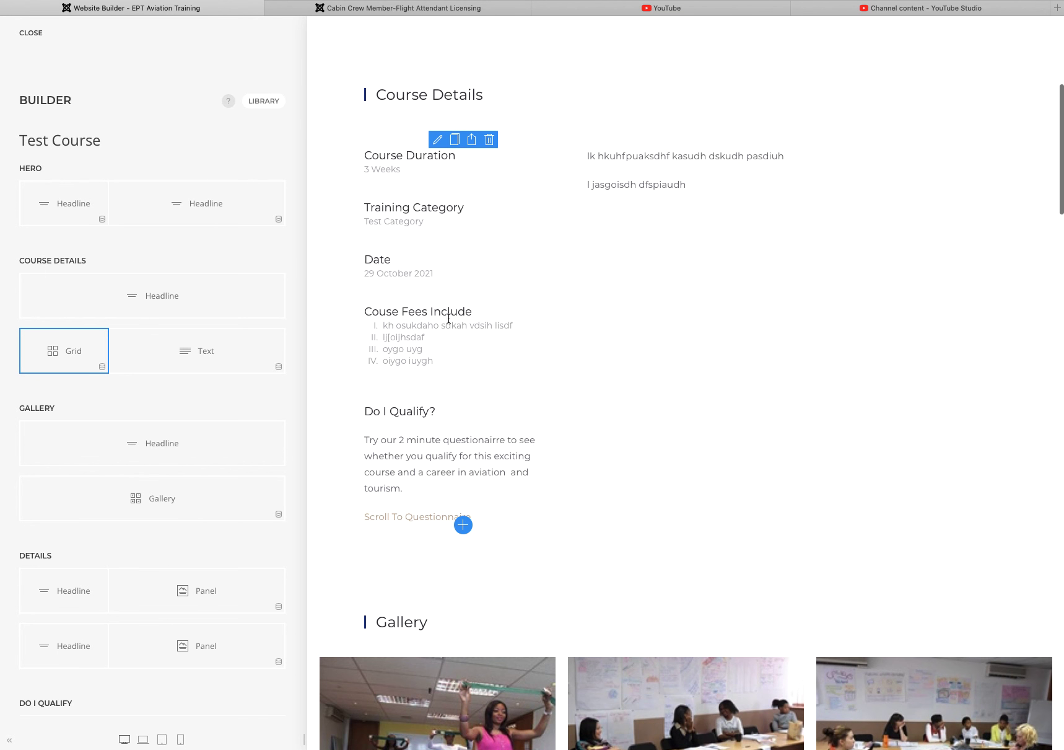
scroll(547, 426, "down", 4)
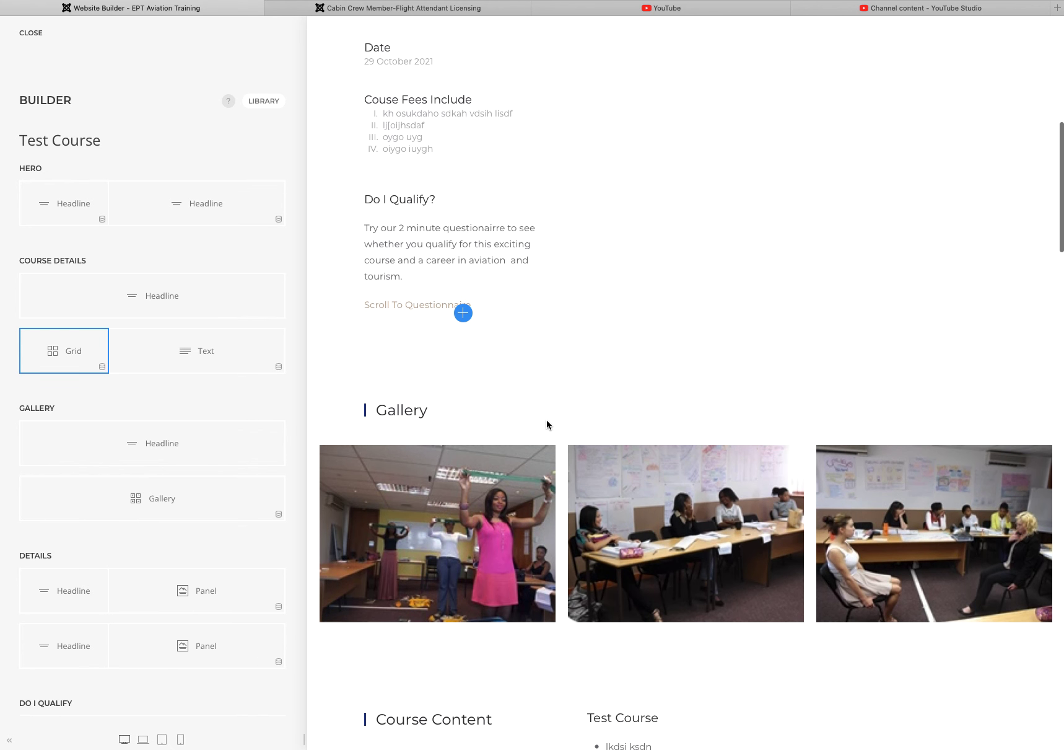
scroll(954, 498, "down", 6)
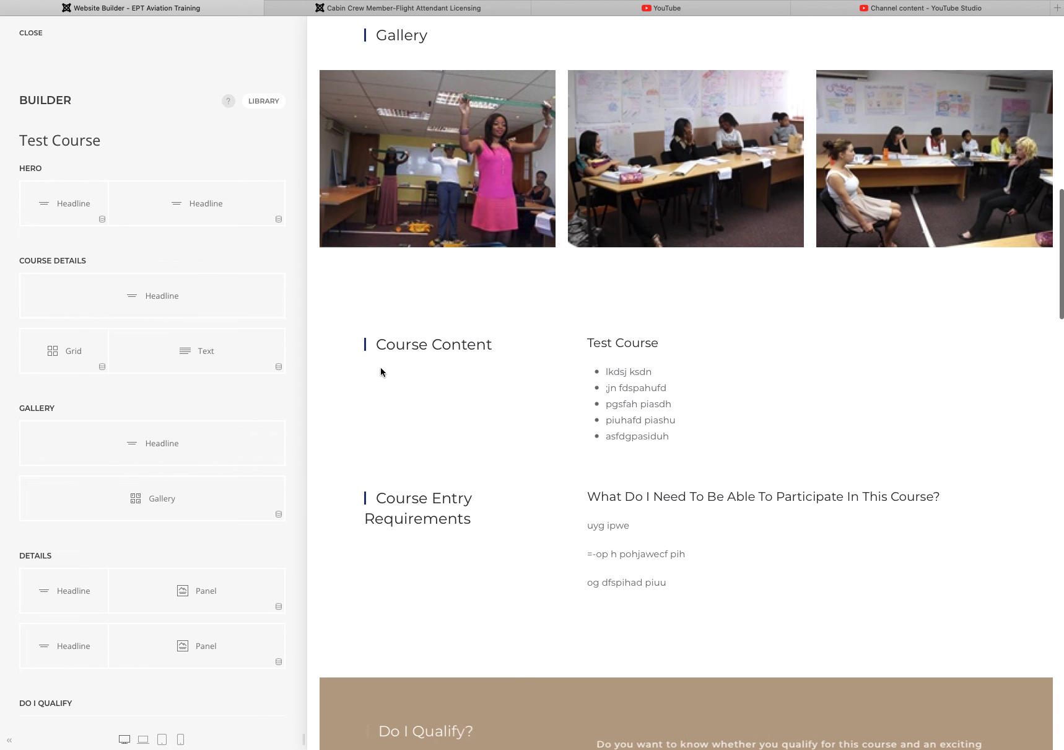
scroll(589, 468, "down", 8)
scroll(589, 470, "down", 14)
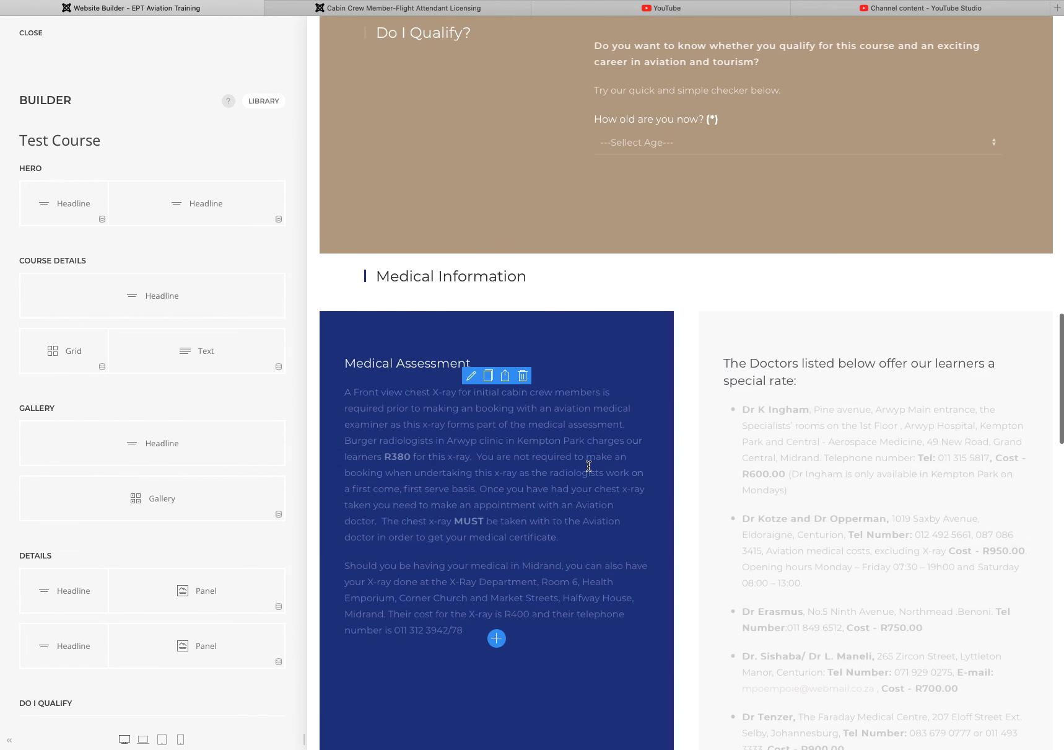
scroll(587, 469, "down", 18)
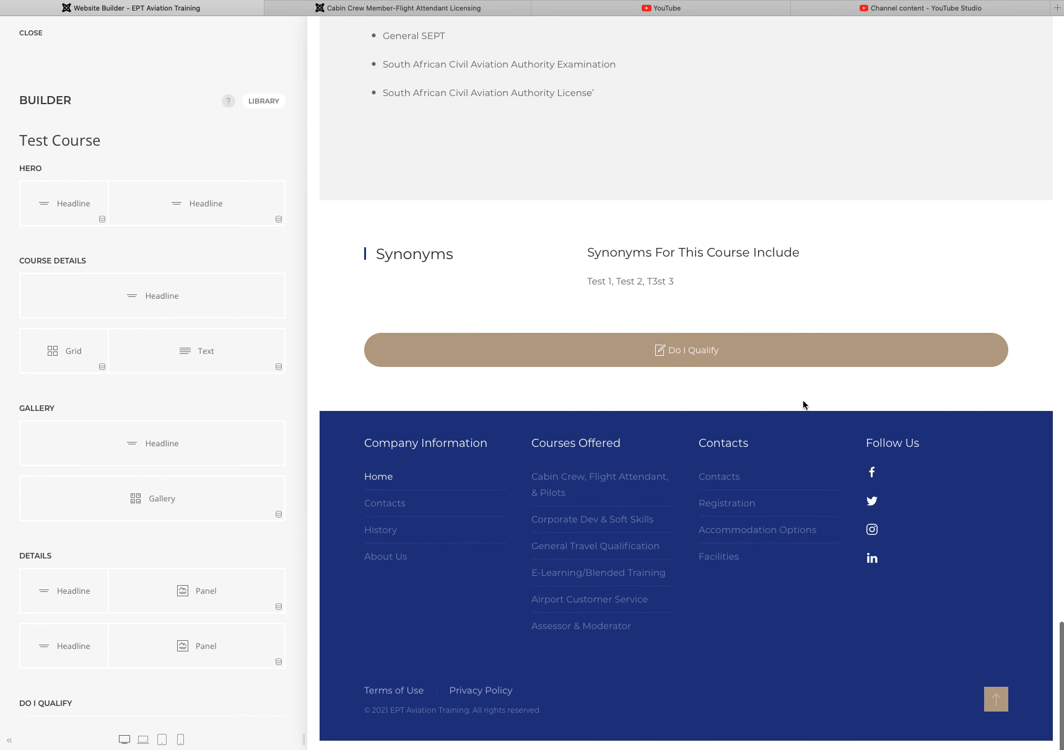
scroll(687, 362, "up", 20)
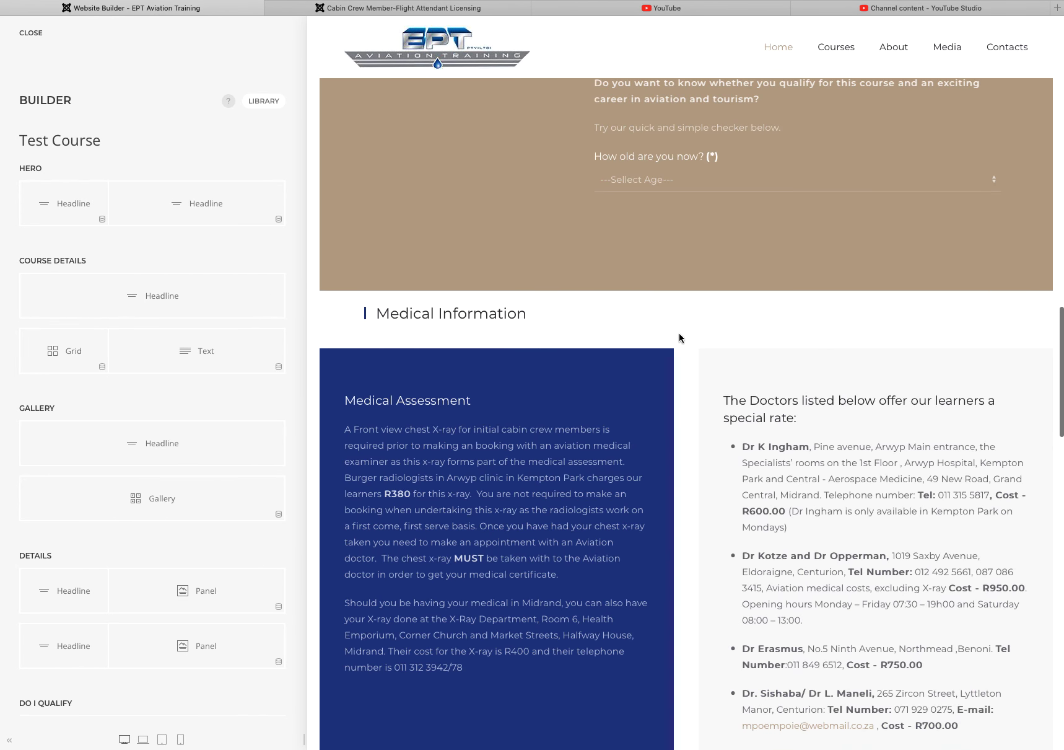
scroll(684, 346, "up", 2)
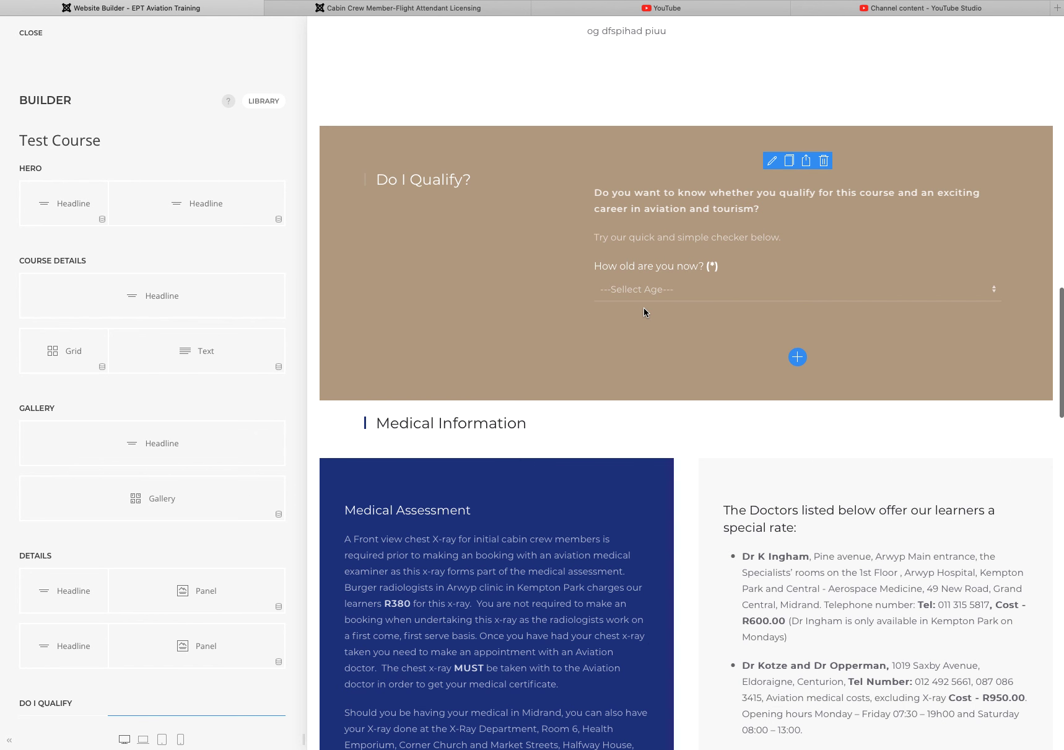
scroll(466, 335, "up", 20)
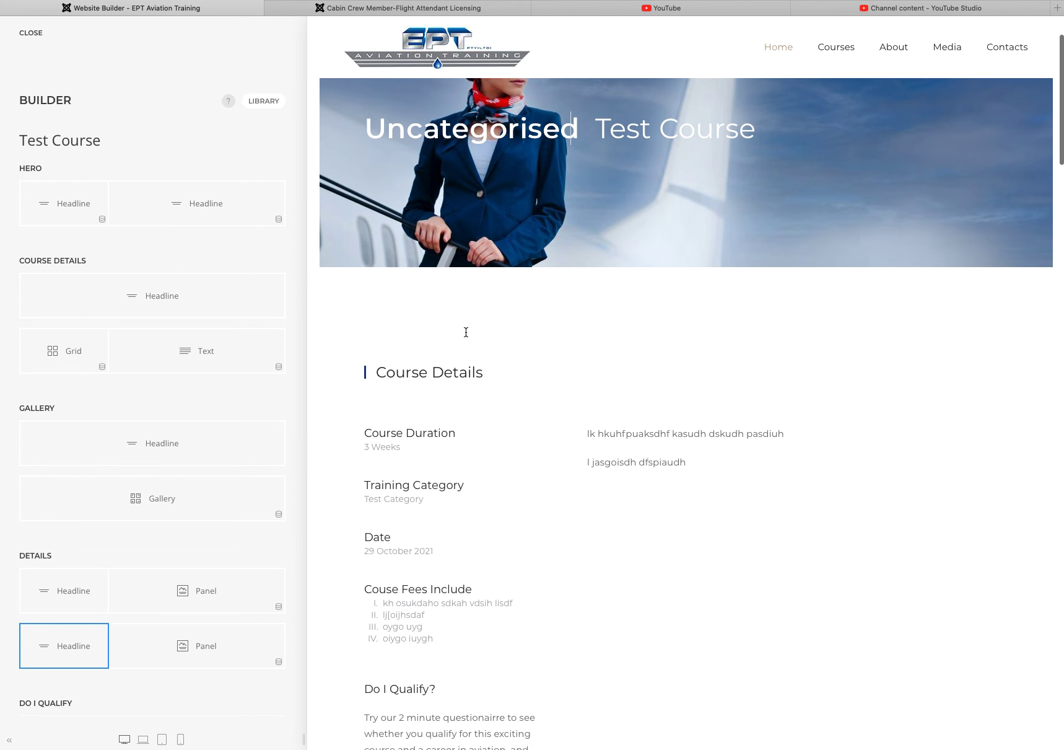
scroll(466, 332, "up", 2)
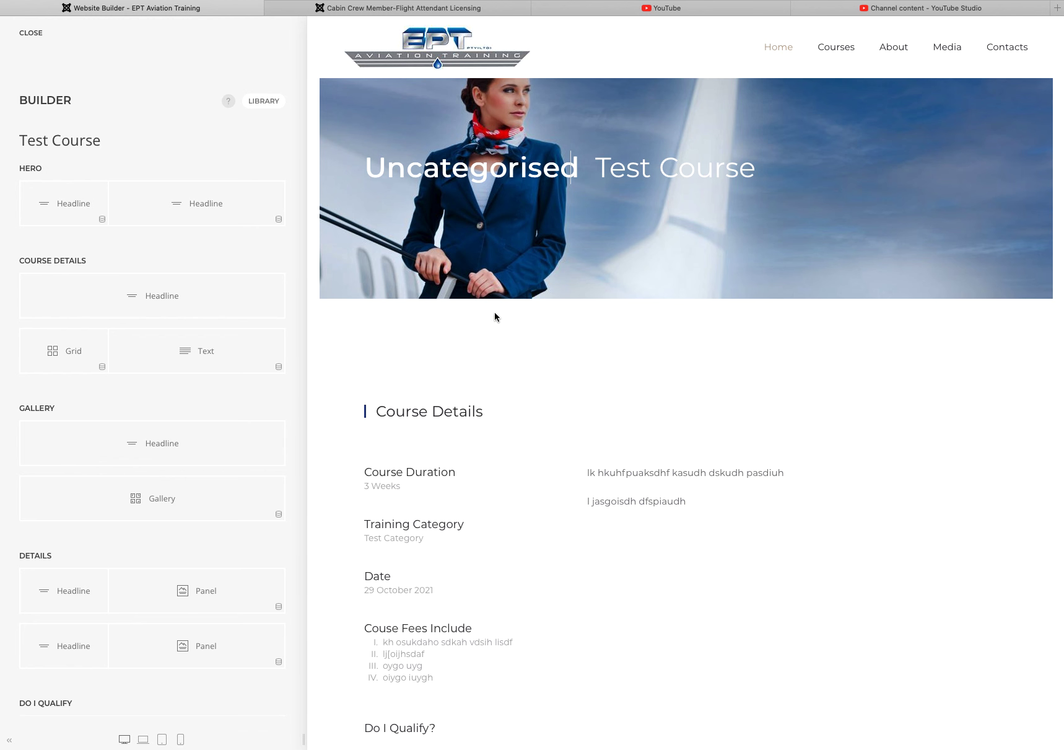
mouse_move(1007, 47)
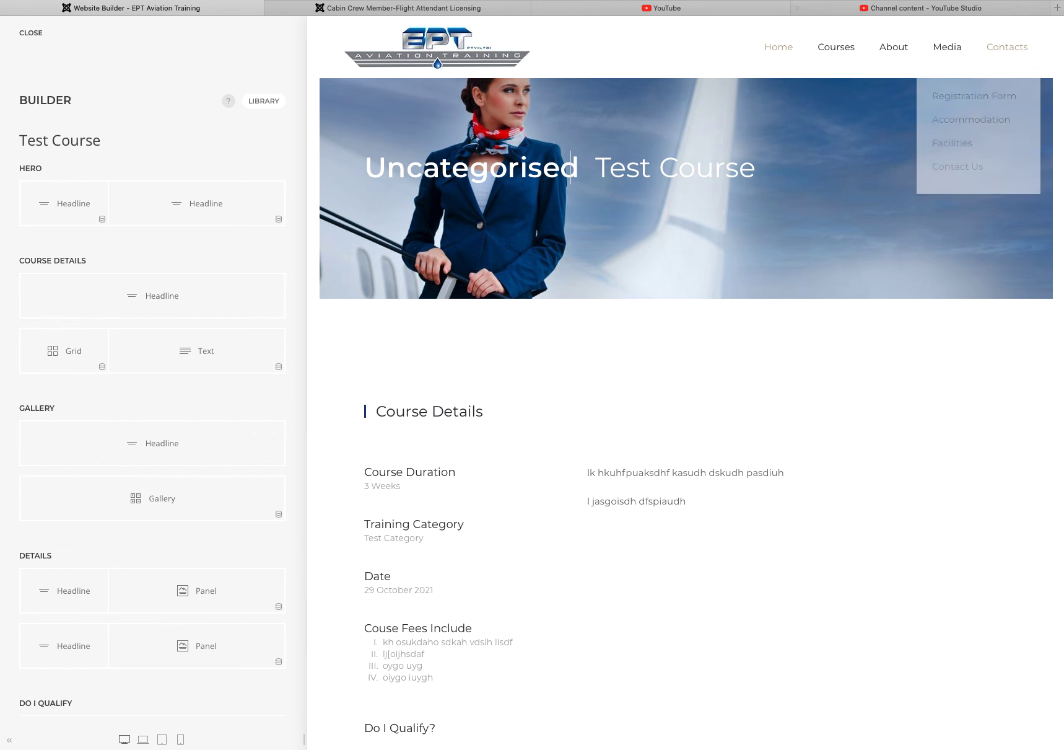